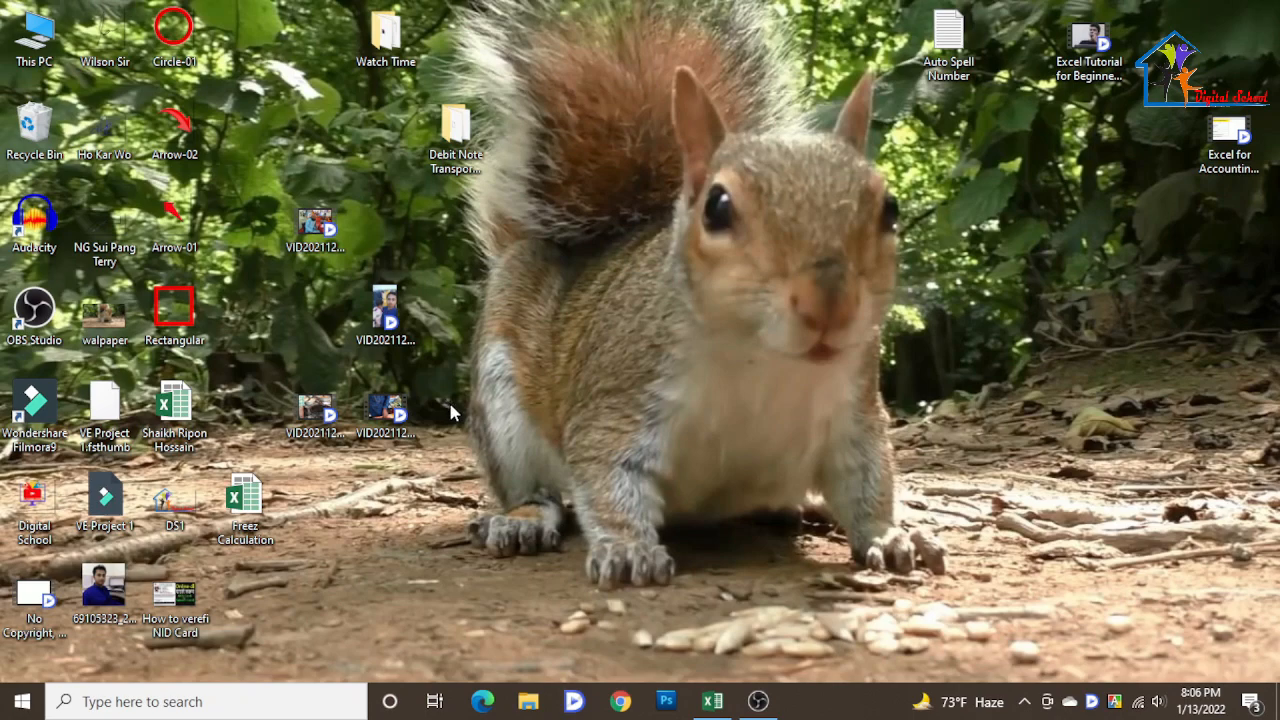
- Switch to Excel and turn on filtering for the marks table's header row
left_click(712, 701)
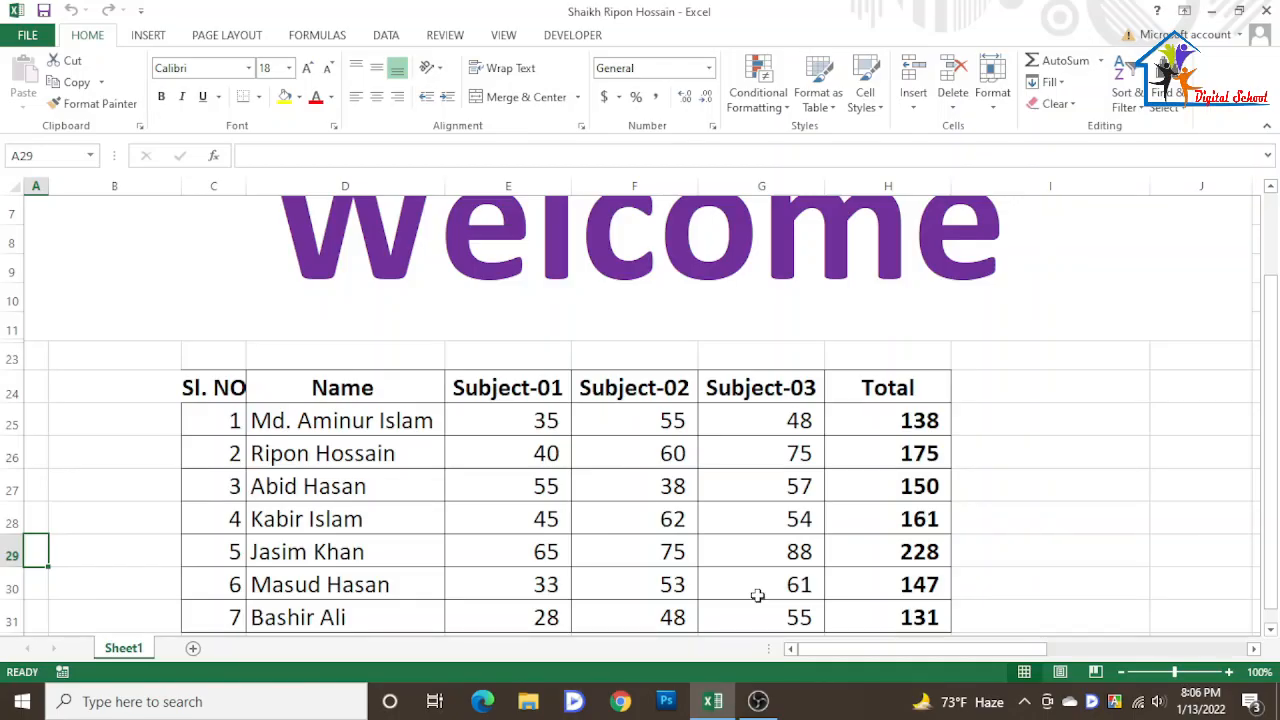
scroll(754, 576, "down", 1)
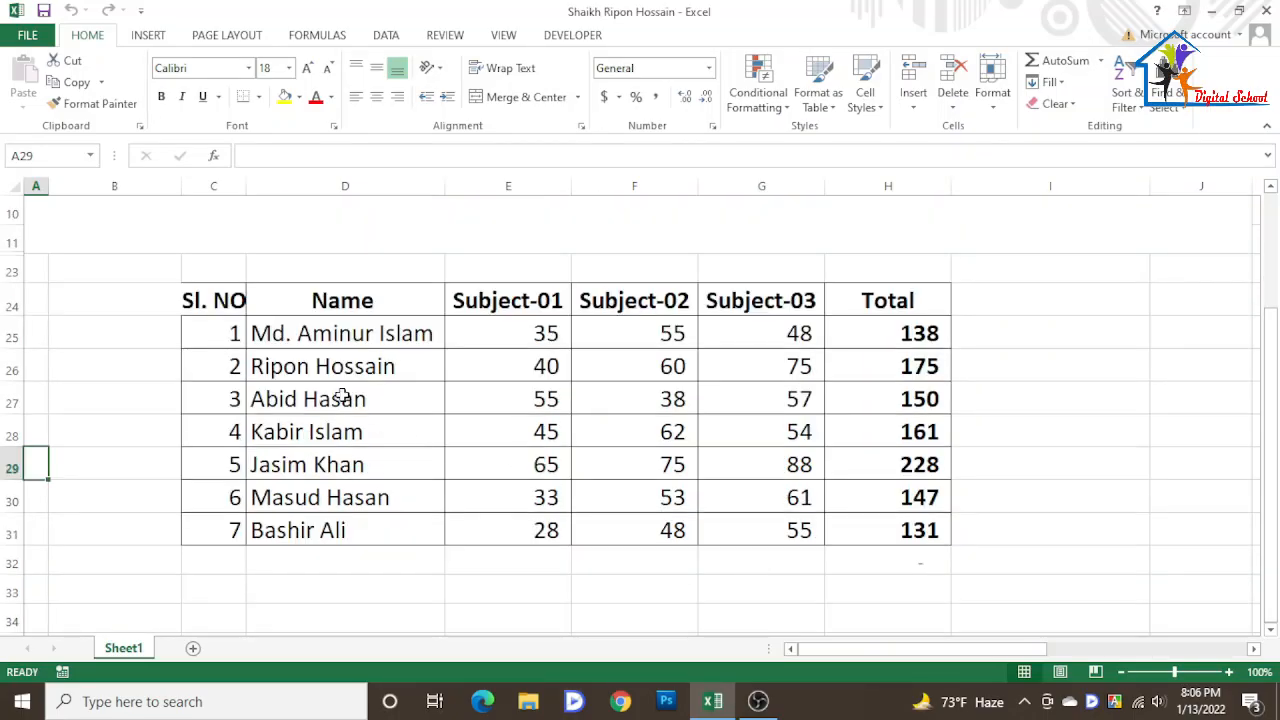
left_click(200, 305)
left_click(370, 301)
left_click(502, 299)
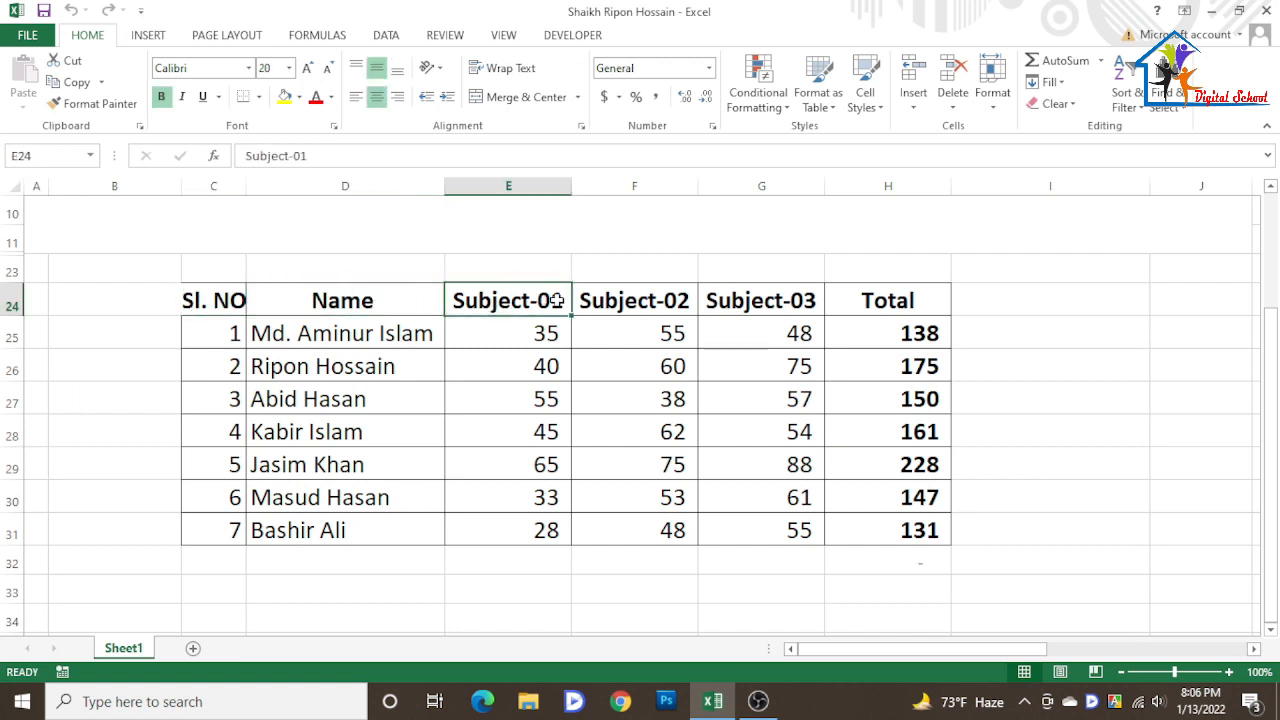
left_click(622, 297)
left_click(749, 297)
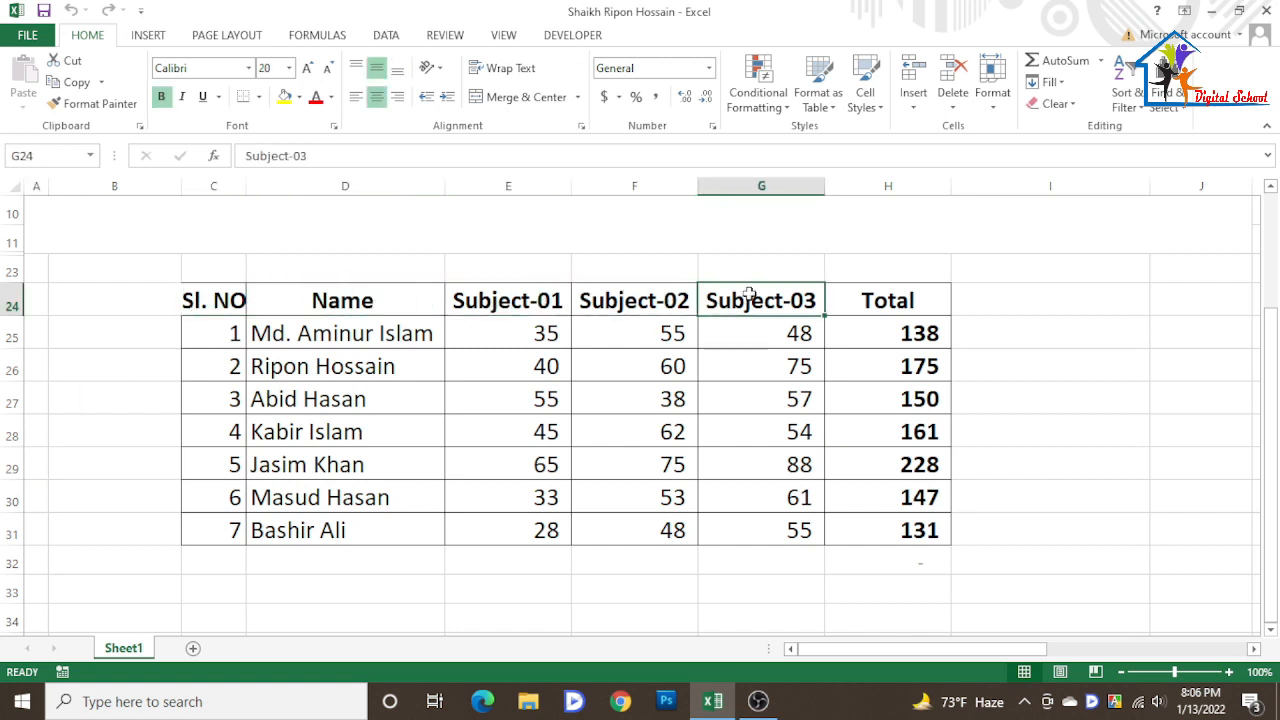
left_click(893, 299)
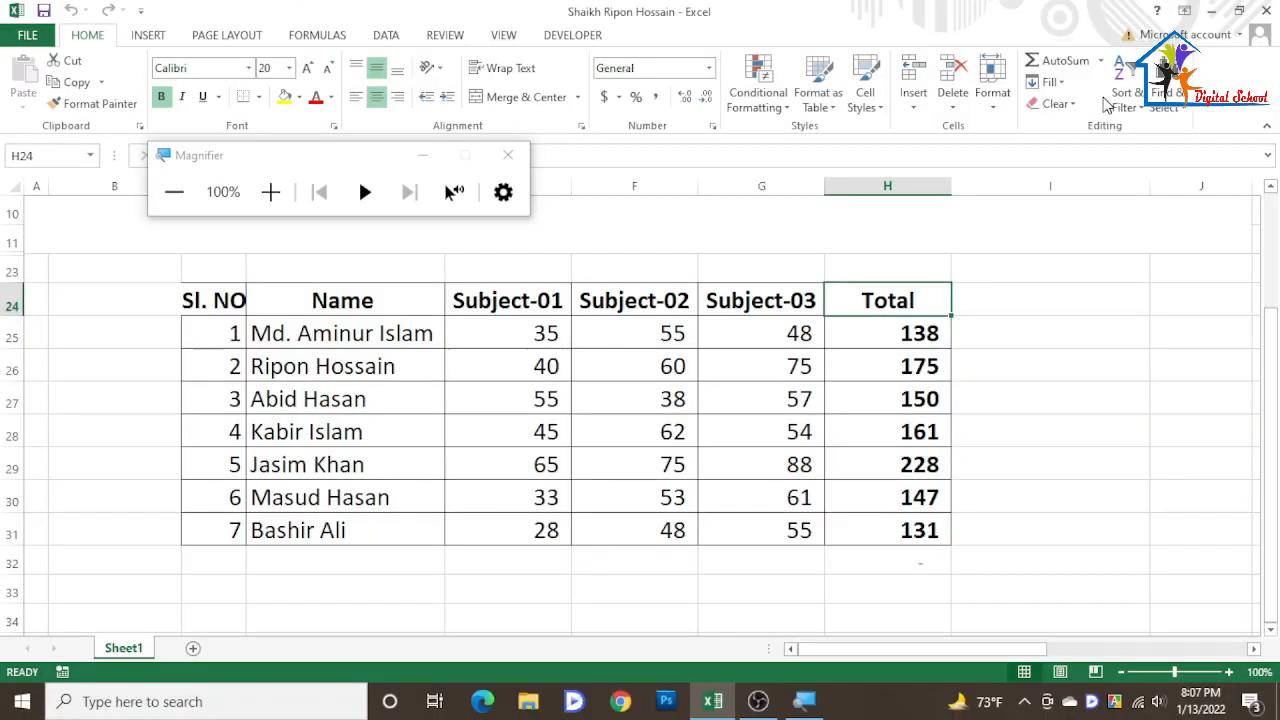
left_click(1030, 318)
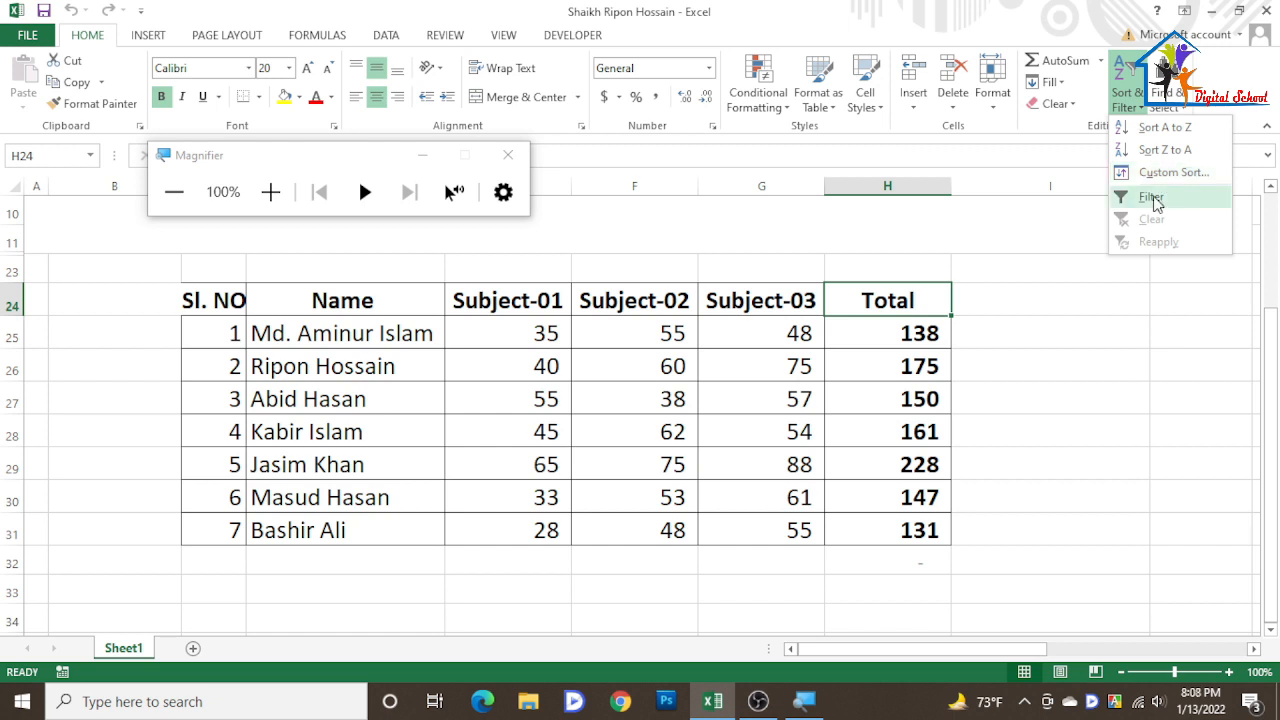
left_click(1152, 196)
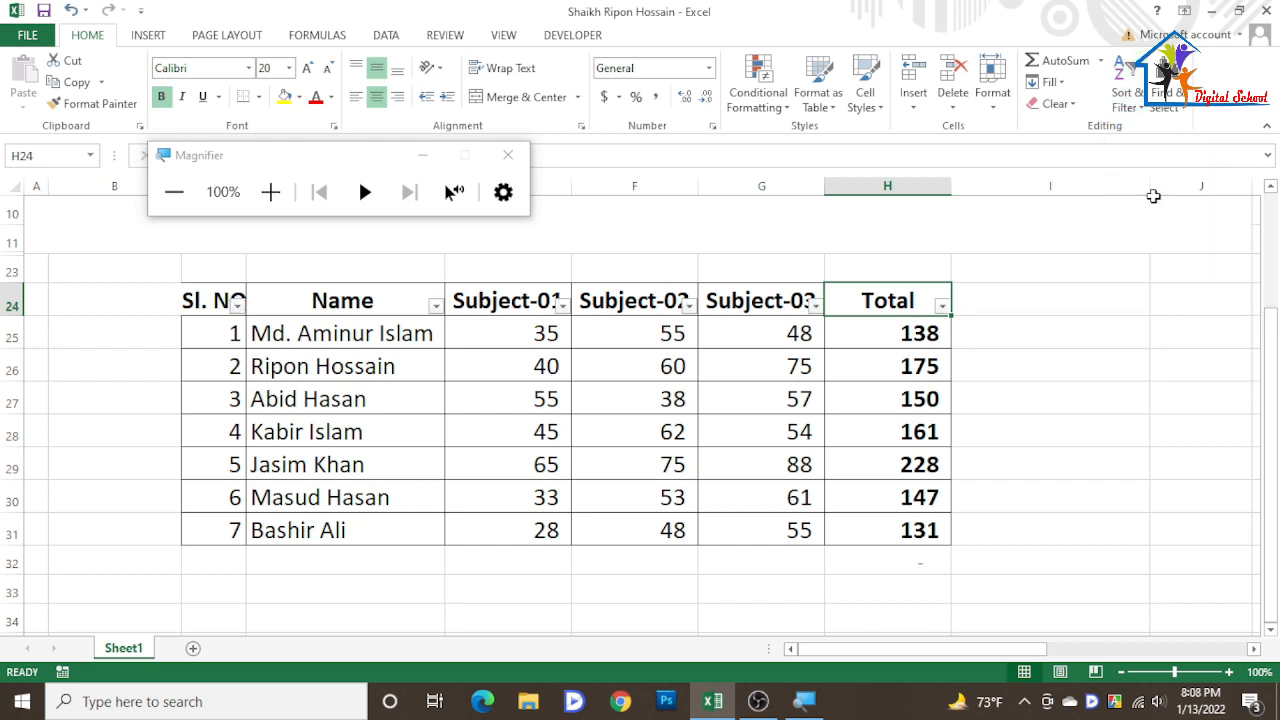
left_click(508, 156)
left_click(441, 309)
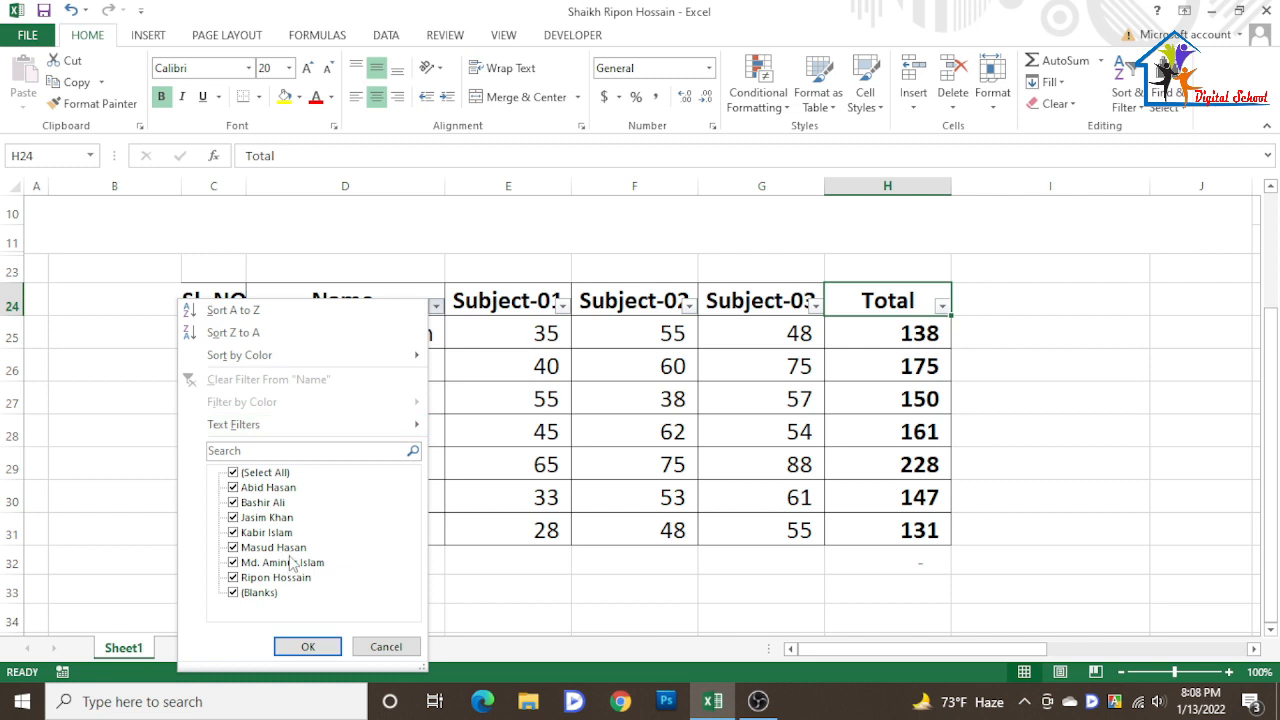
left_click(234, 472)
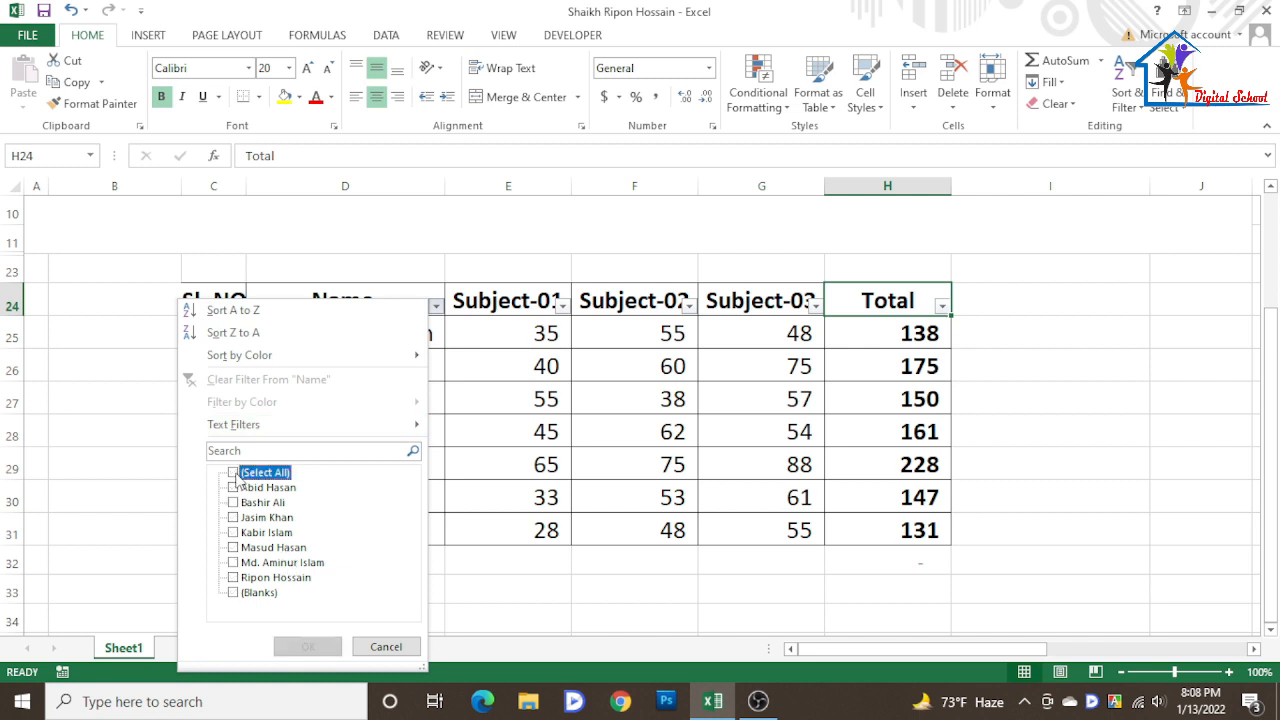
left_click(234, 487)
left_click(234, 502)
left_click(324, 646)
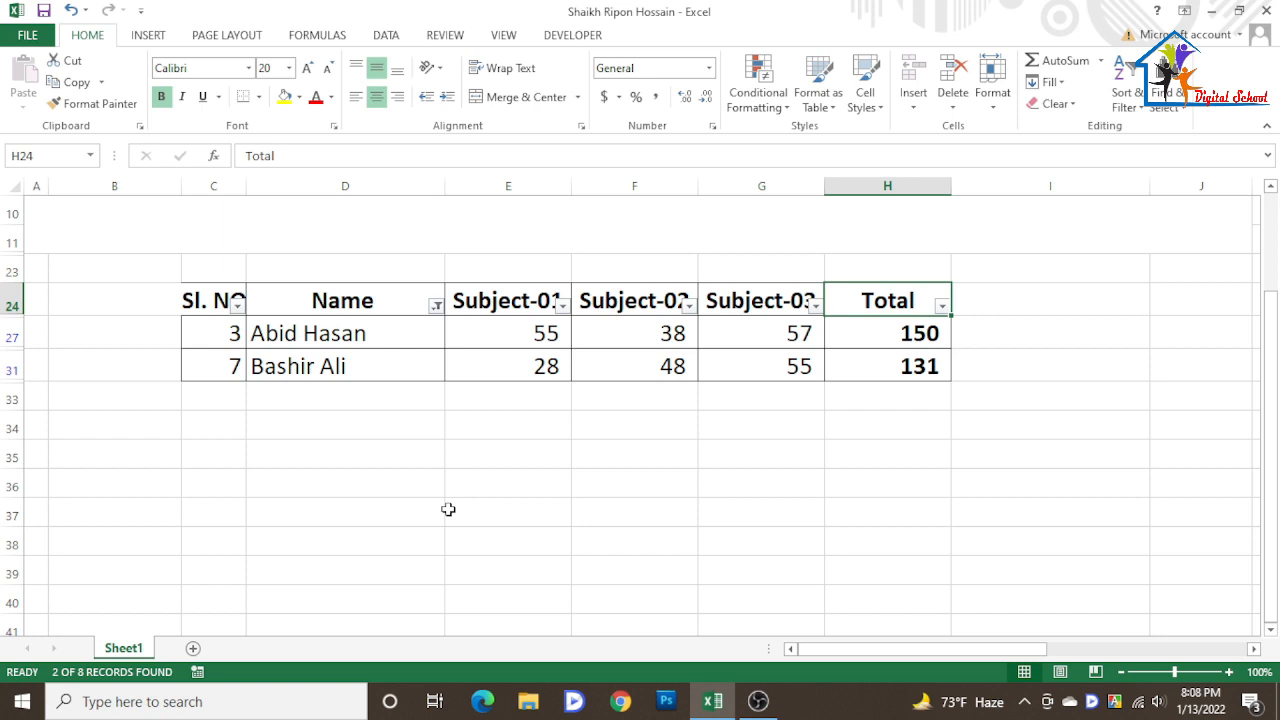
- Reselect all names in the Name filter to show every student again
left_click(435, 305)
left_click(234, 472)
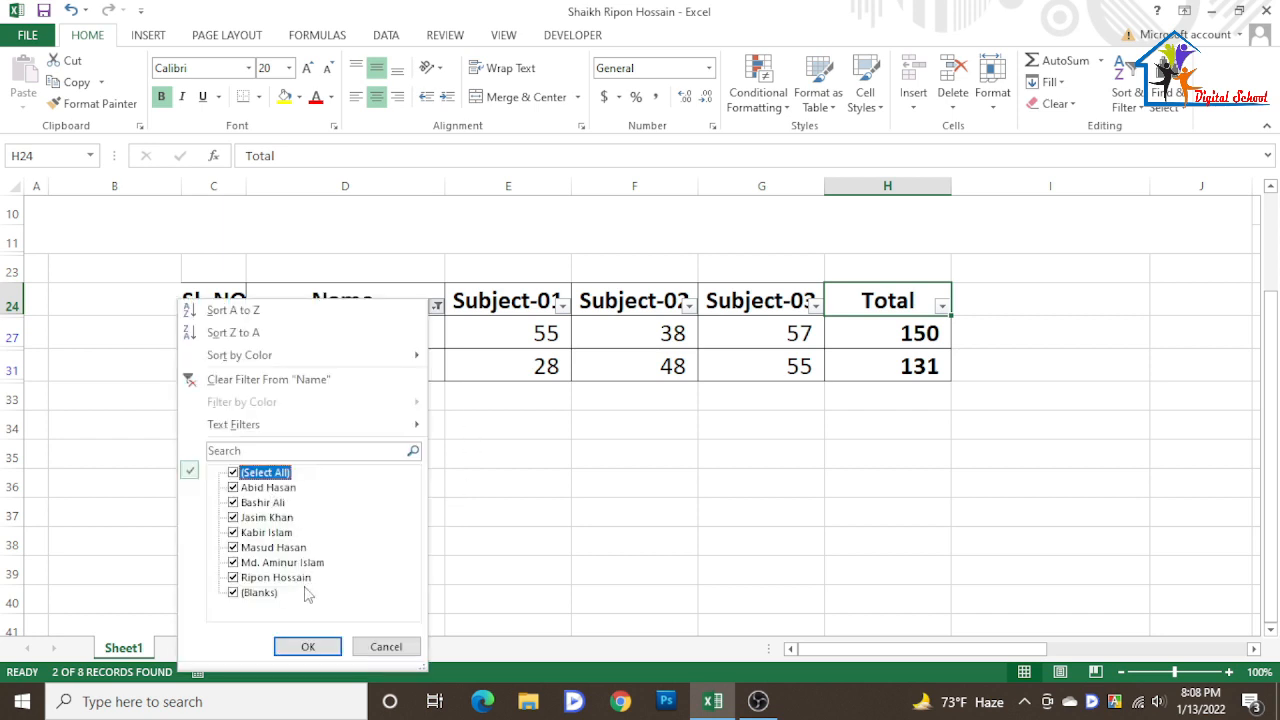
left_click(314, 646)
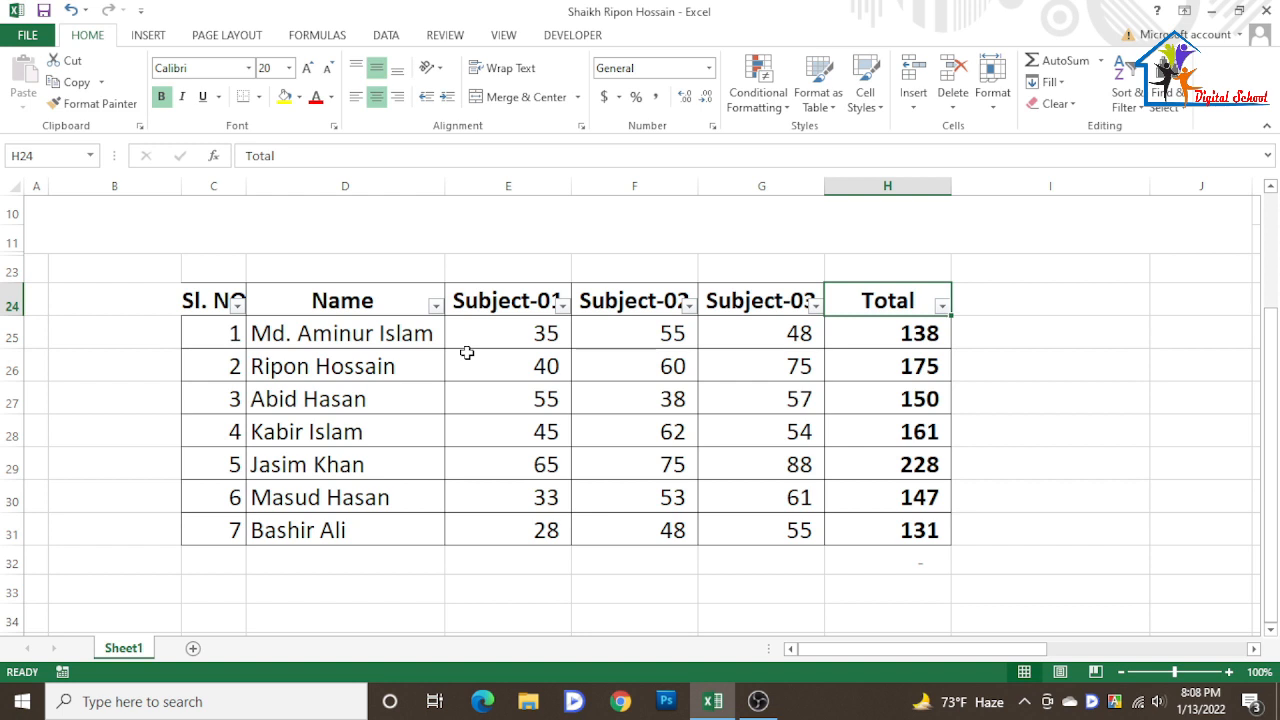
- Filter the Total column to show only the totals 175 and 228
left_click(942, 306)
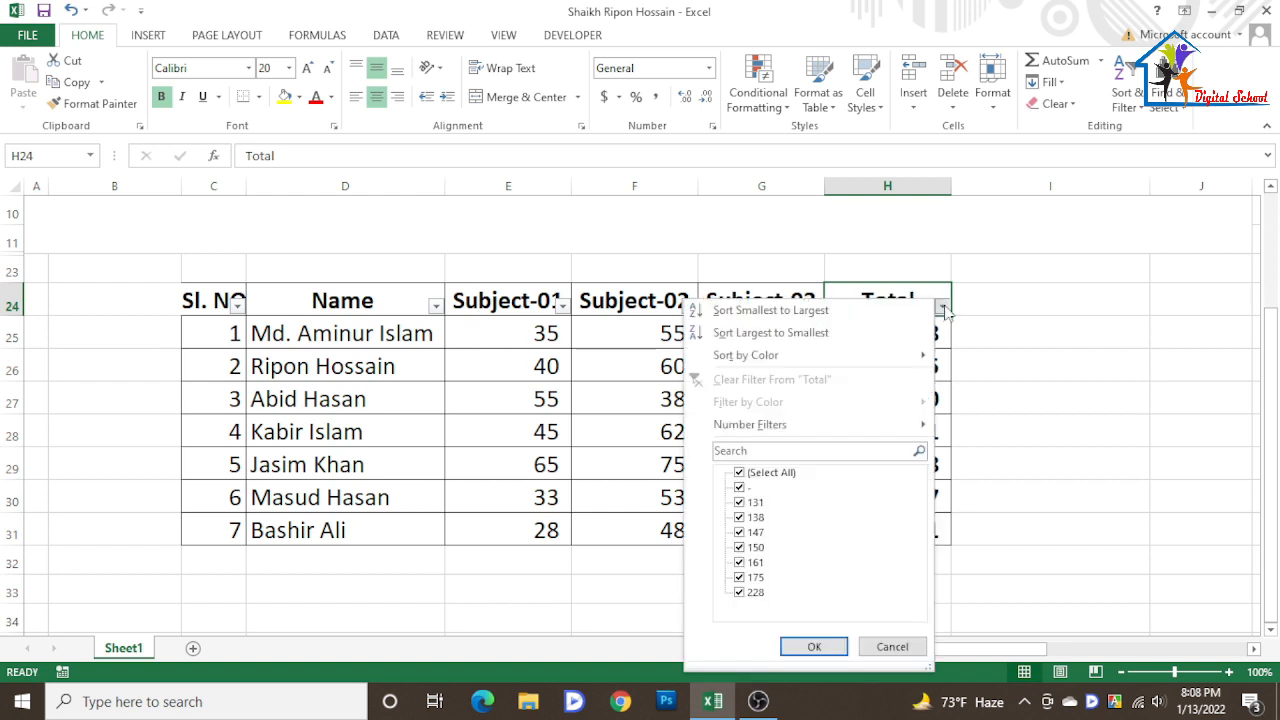
left_click(740, 473)
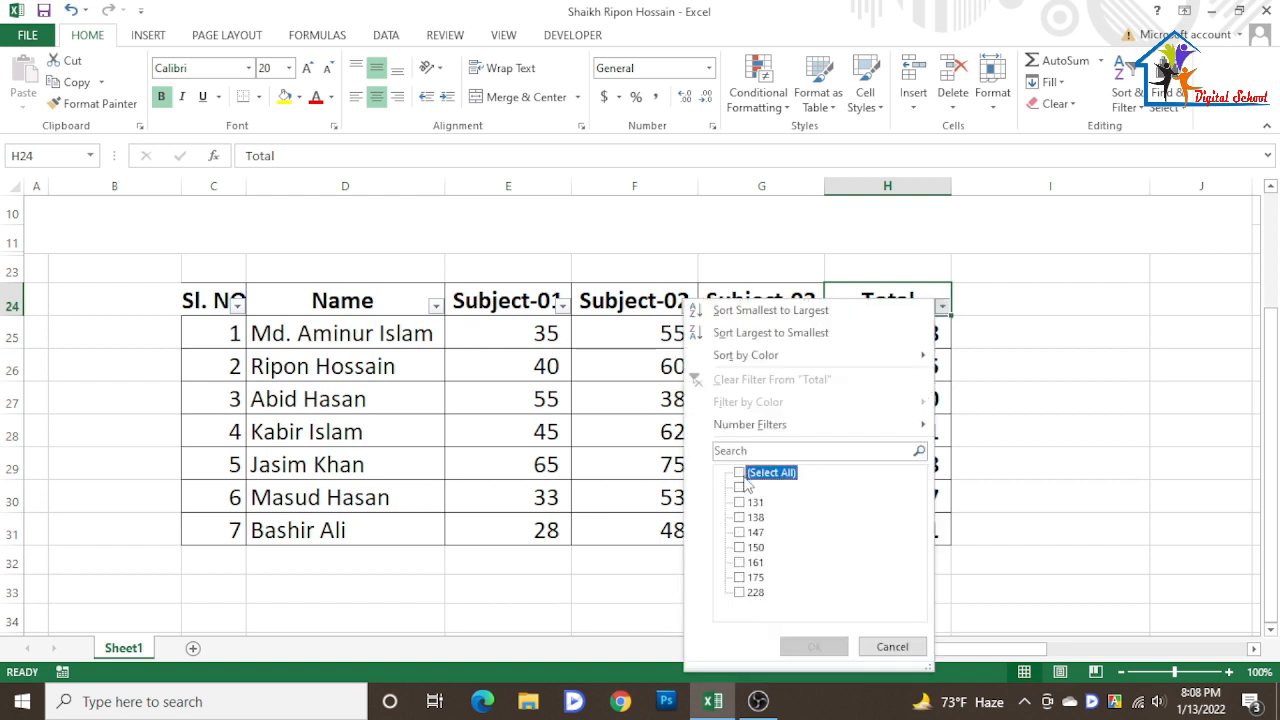
left_click(740, 593)
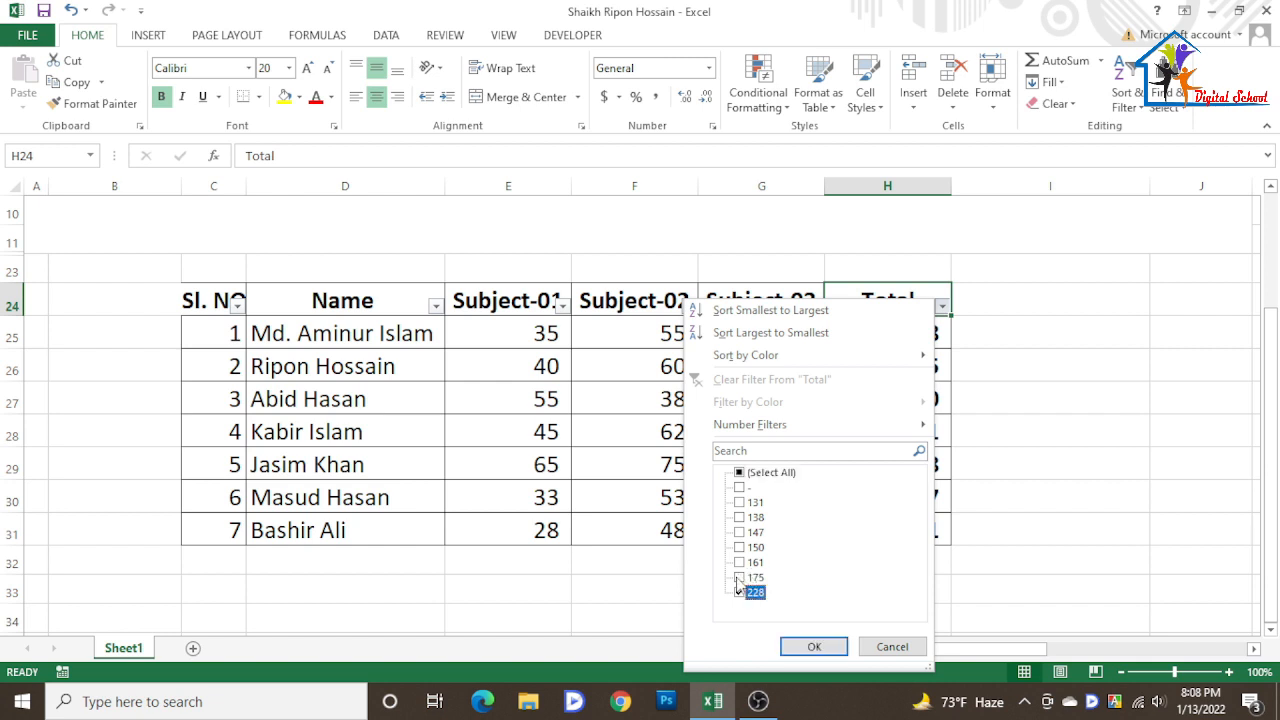
left_click(740, 578)
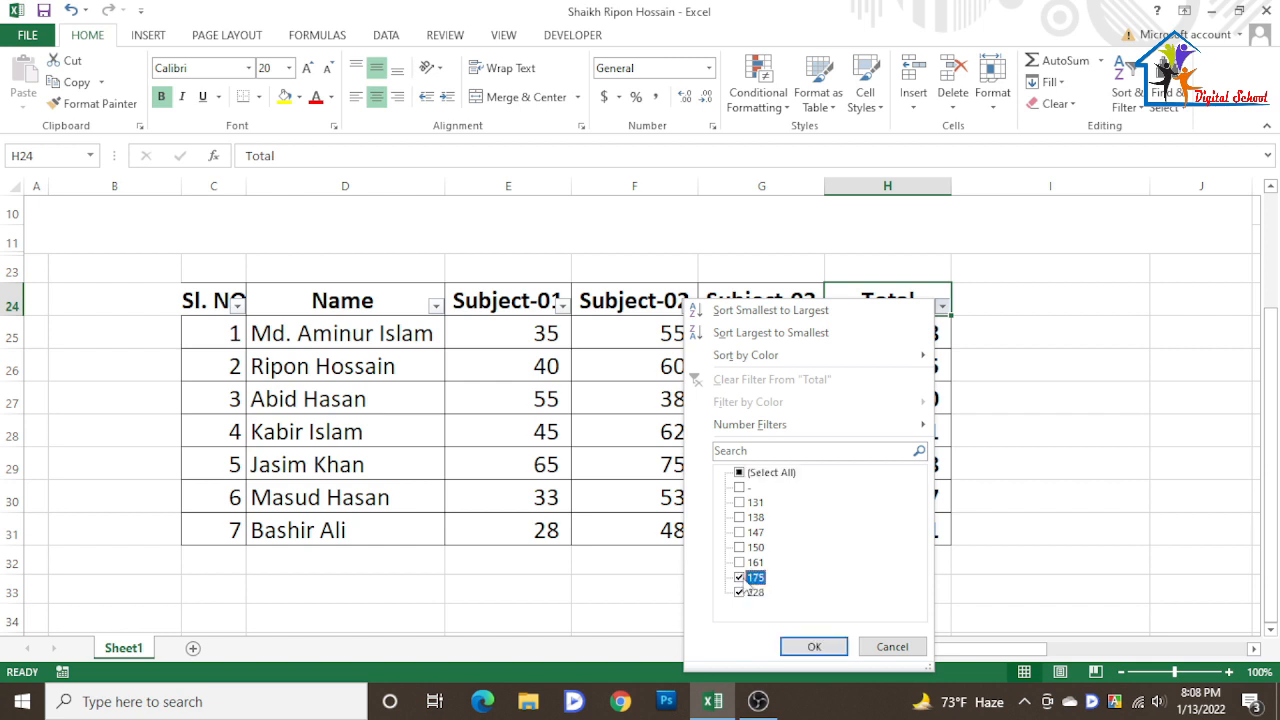
left_click(814, 647)
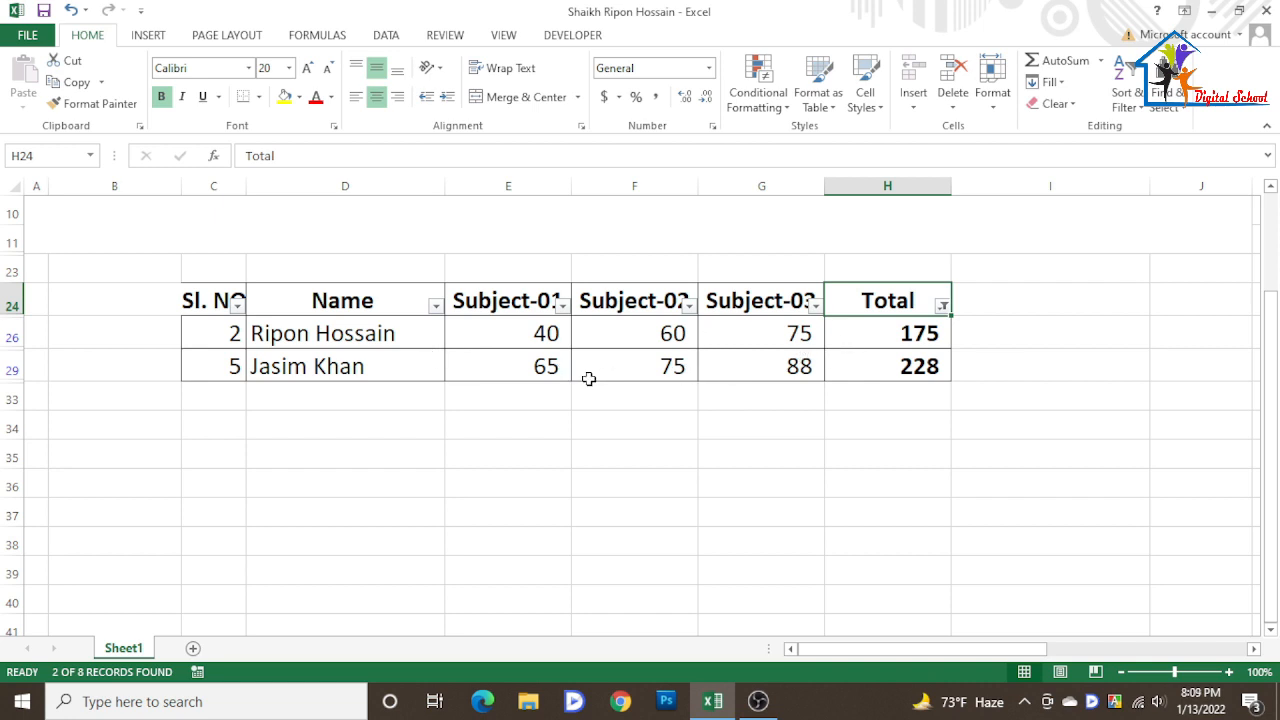
- Reselect all values in the Total filter to show every row again
key("alt+Down")
left_click(754, 476)
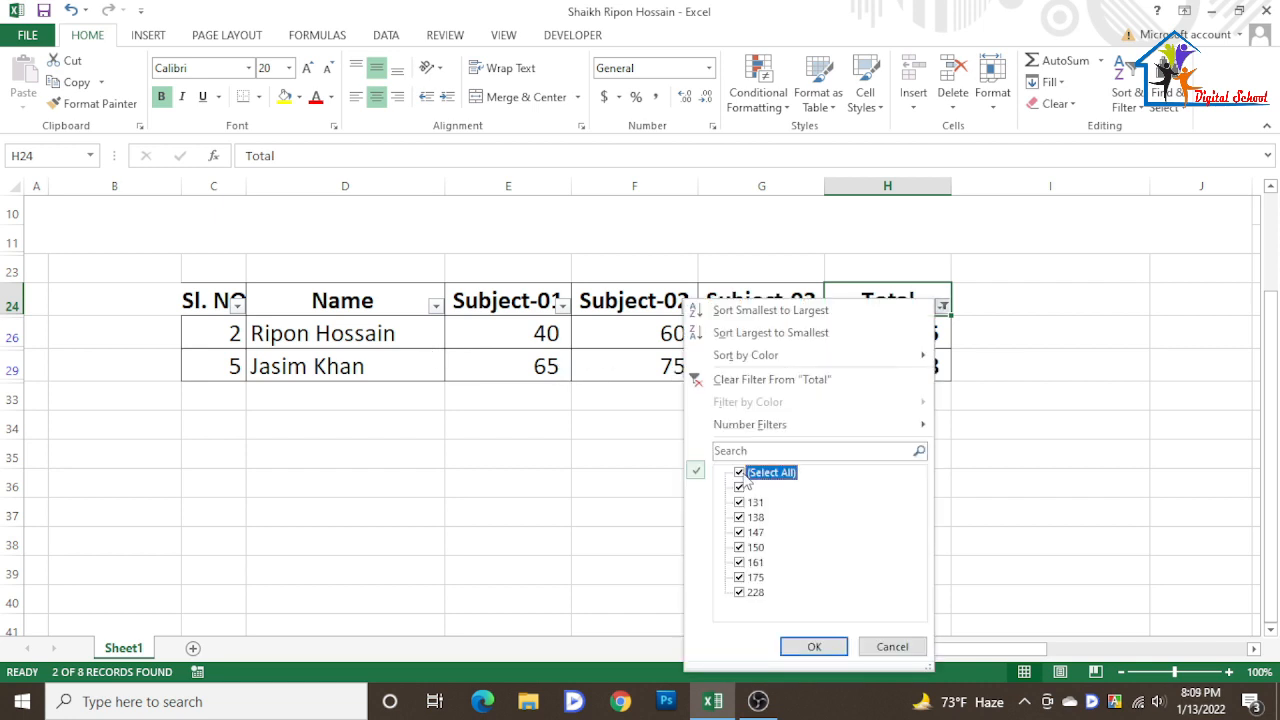
left_click(814, 647)
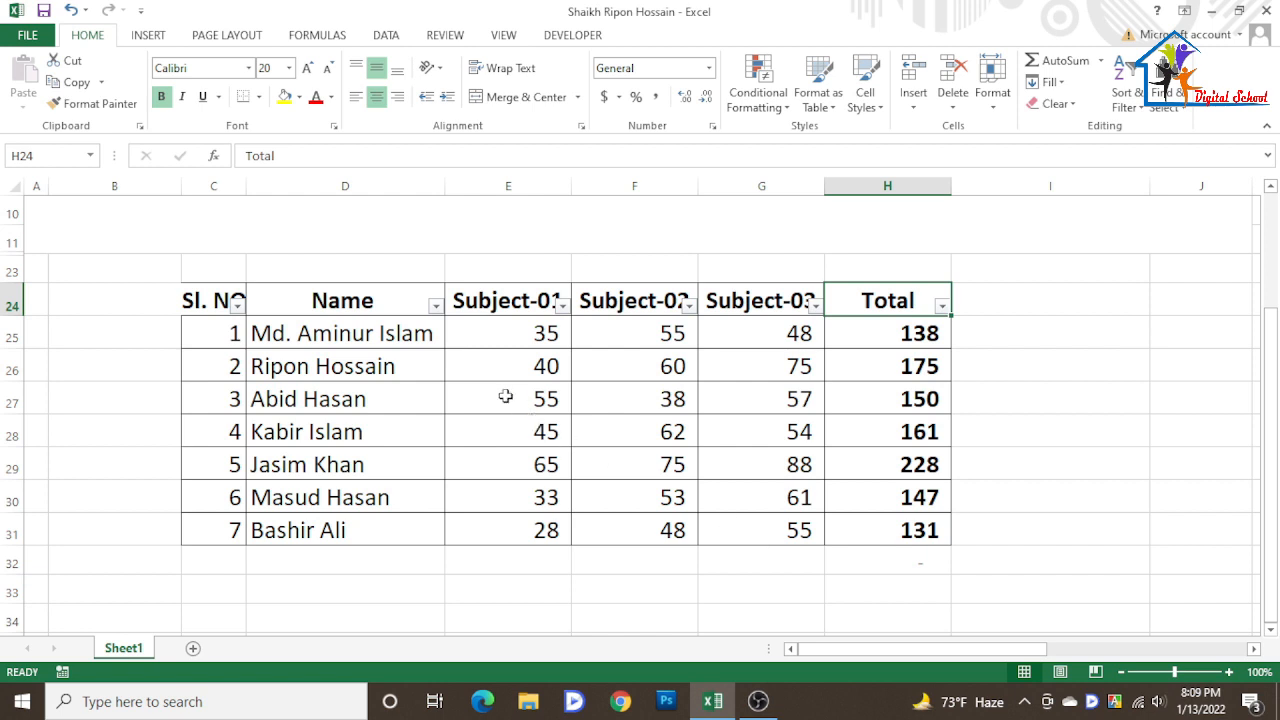
- Apply a Begins With text filter on the Name column for names starting with m
left_click(436, 312)
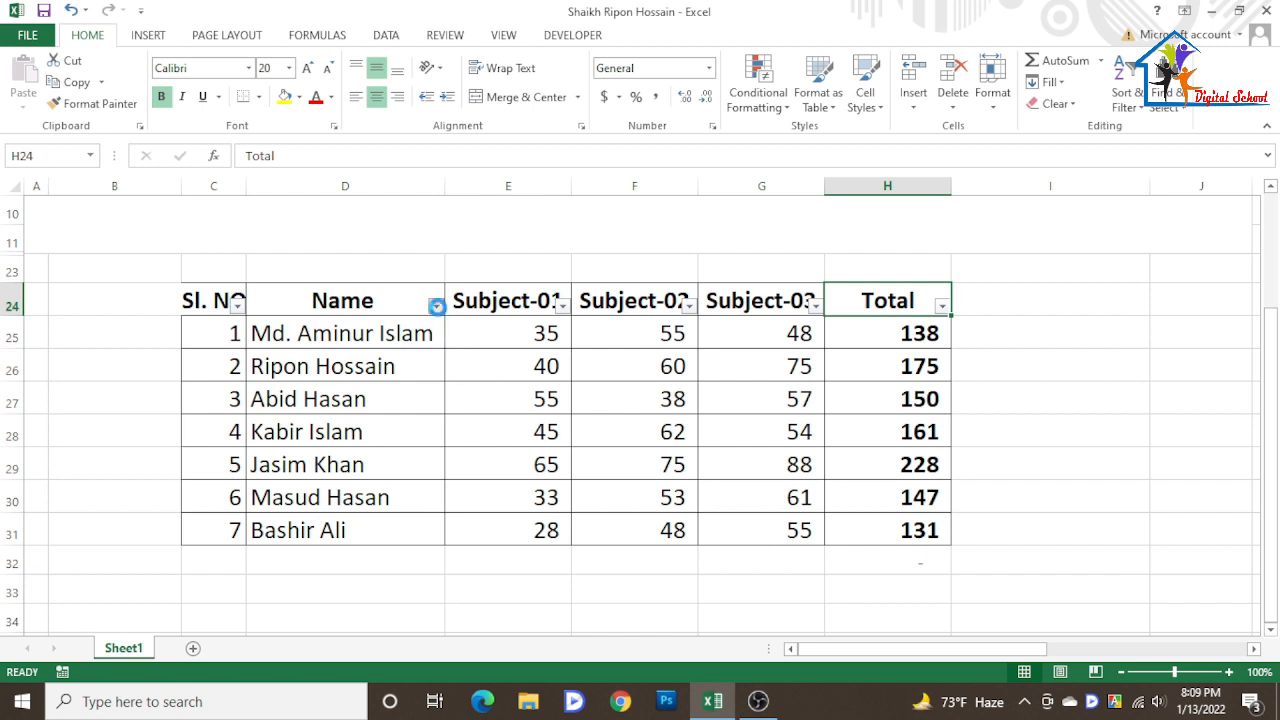
left_click(434, 307)
left_click(437, 310)
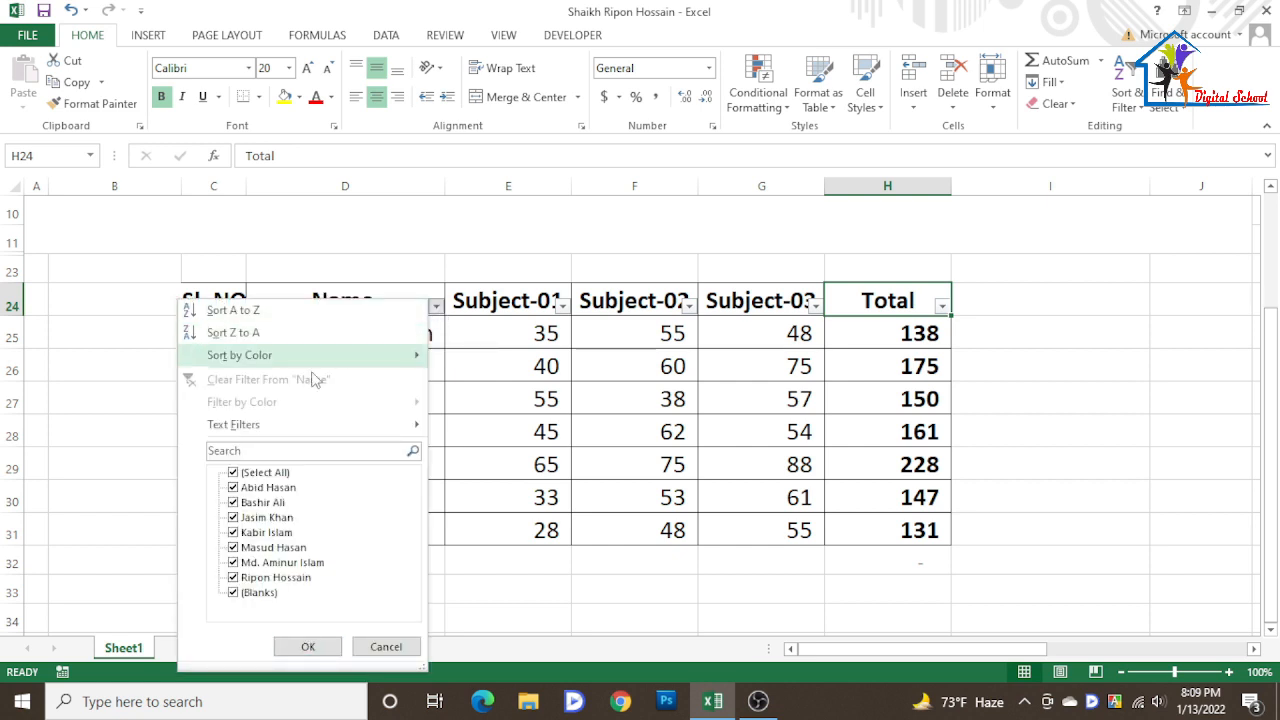
mouse_move(265, 430)
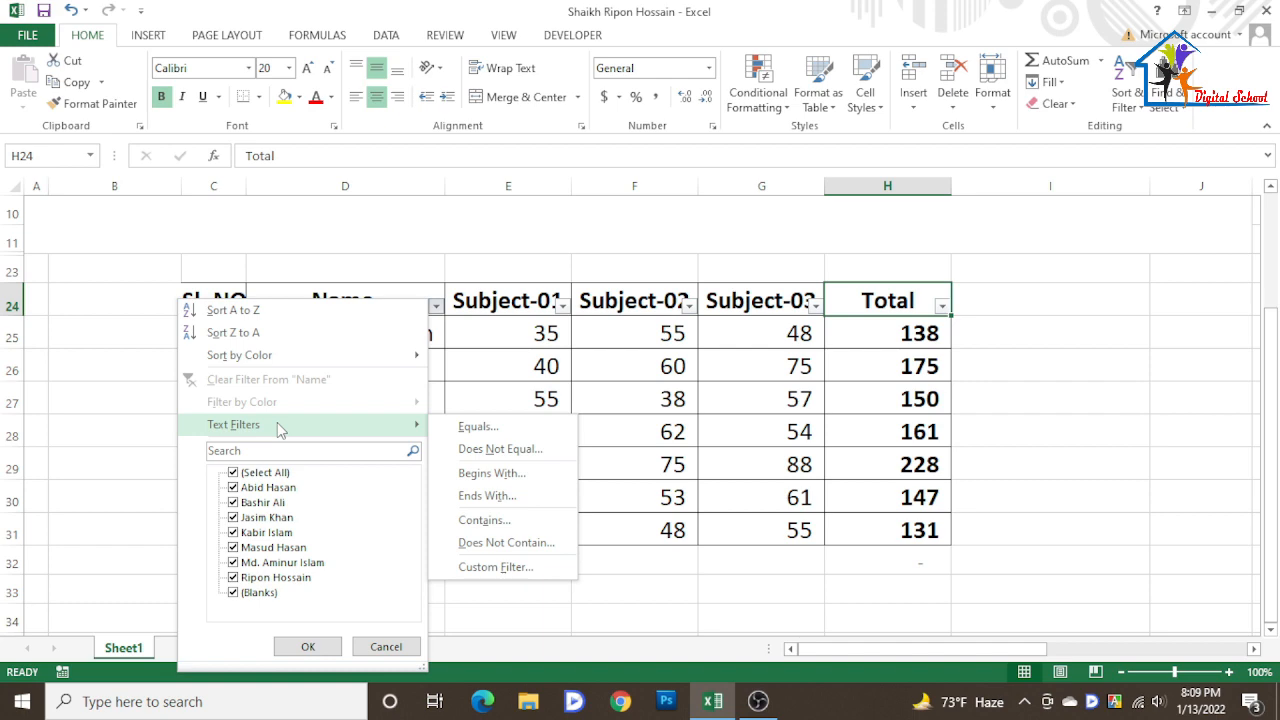
key("super+plus")
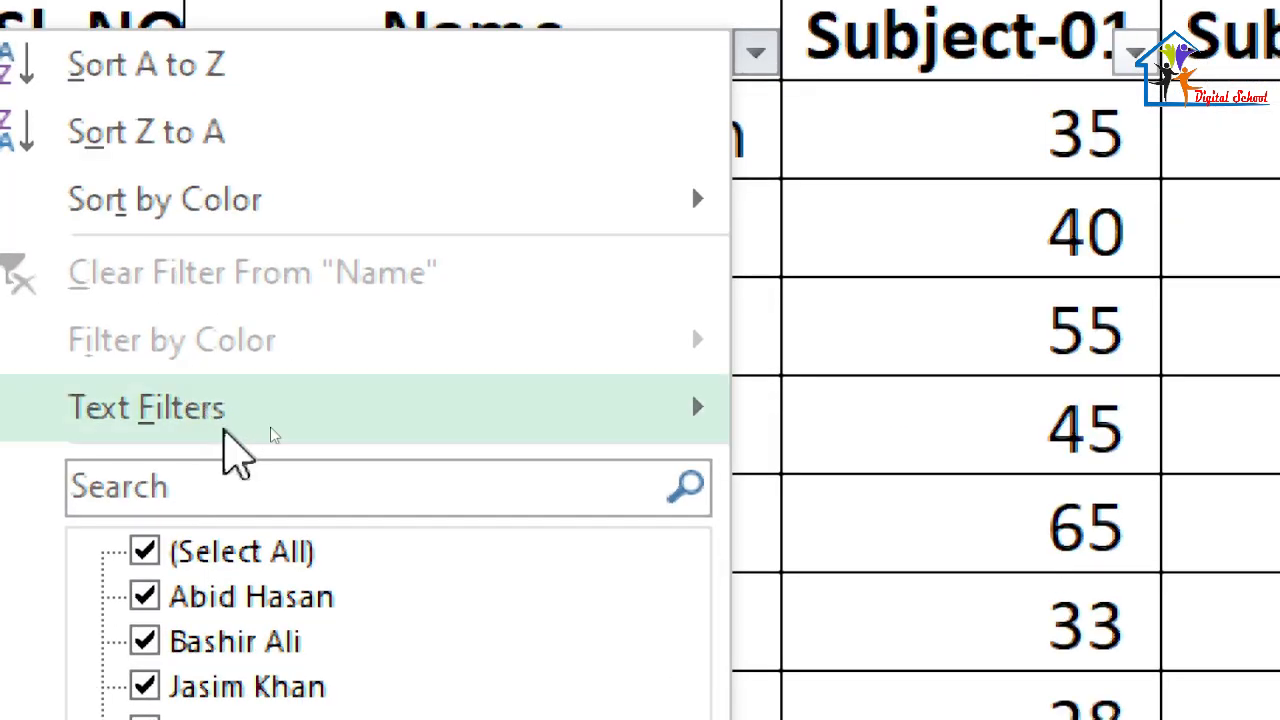
mouse_move(300, 418)
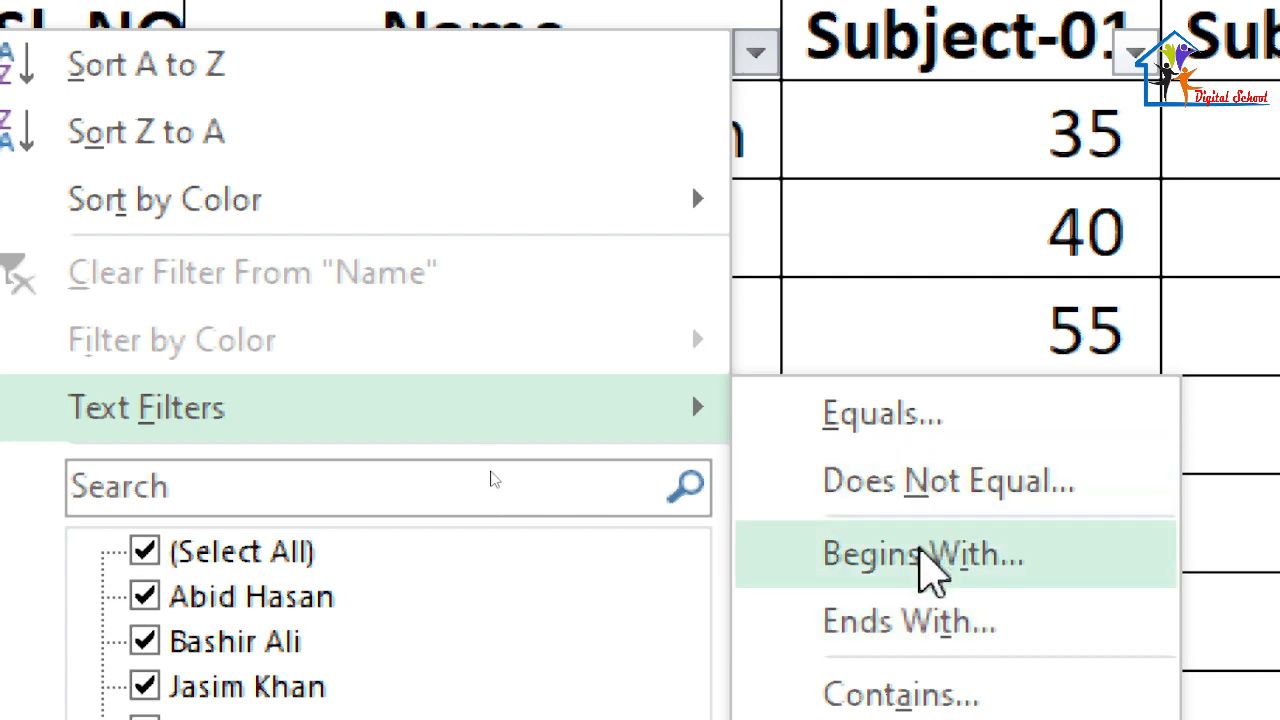
left_click(928, 557)
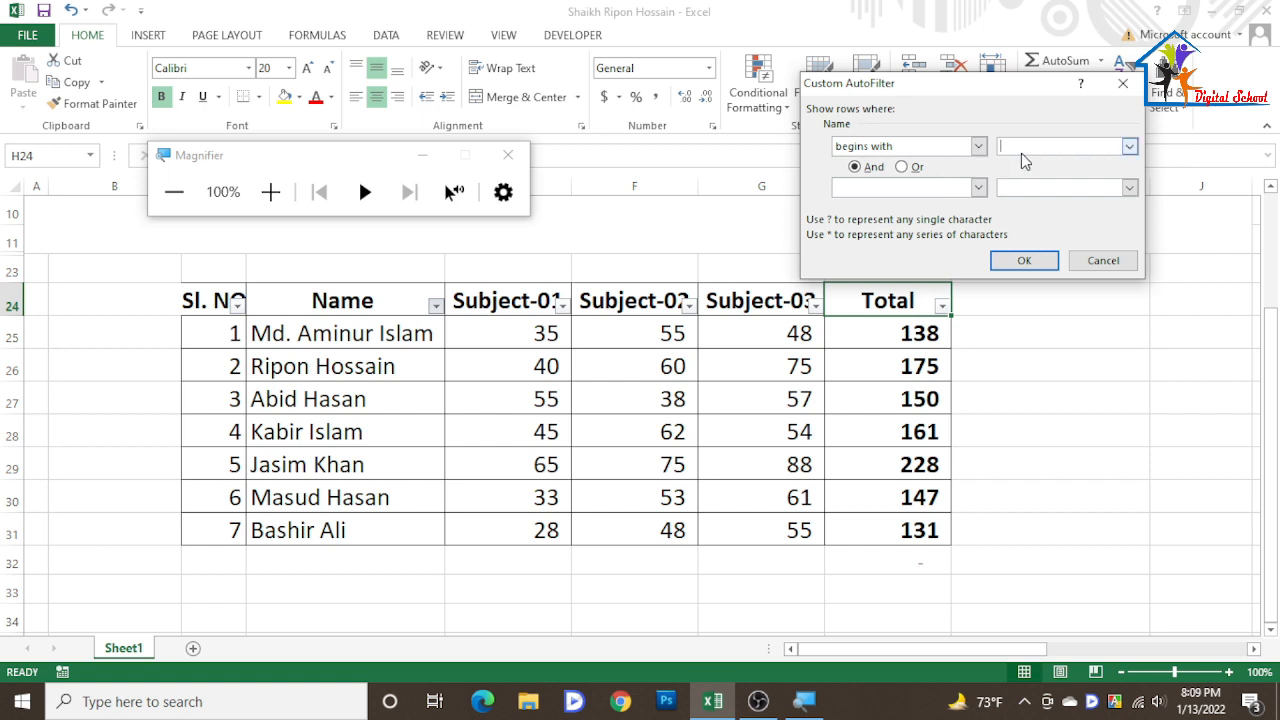
type("m")
left_click(1032, 263)
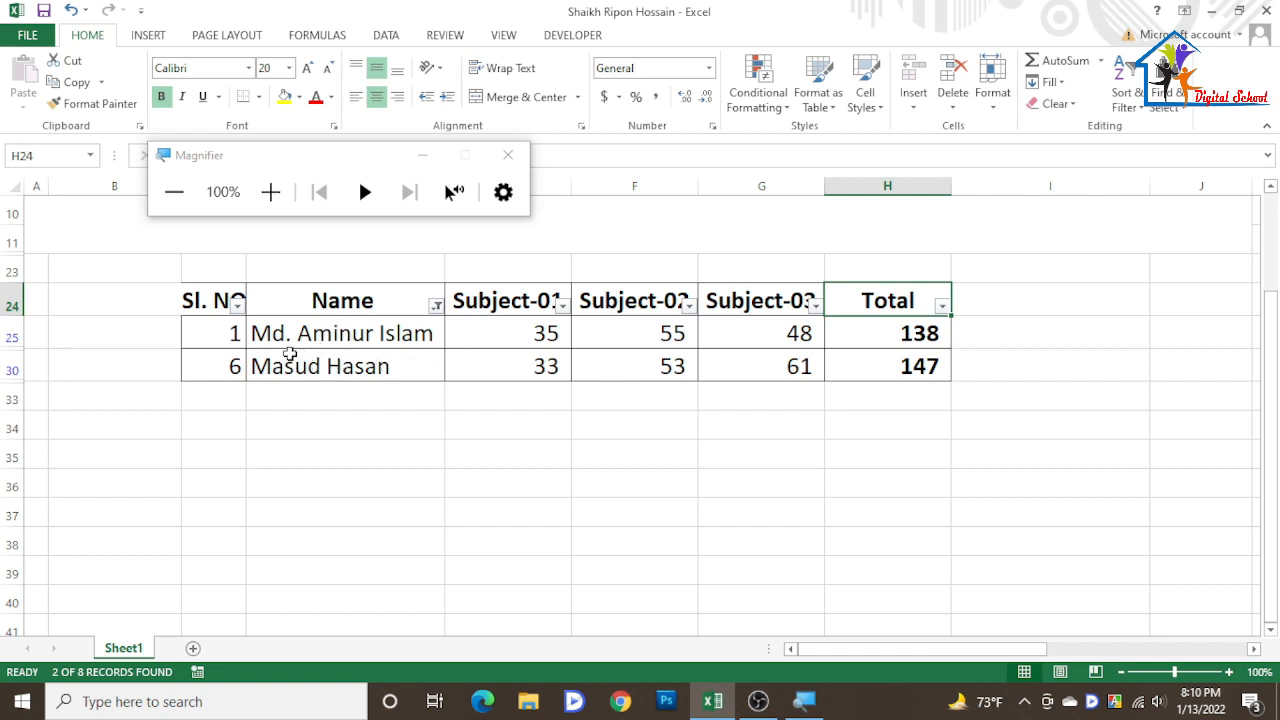
- Replace the Name filter with an Ends With text filter for names ending in n
left_click(437, 307)
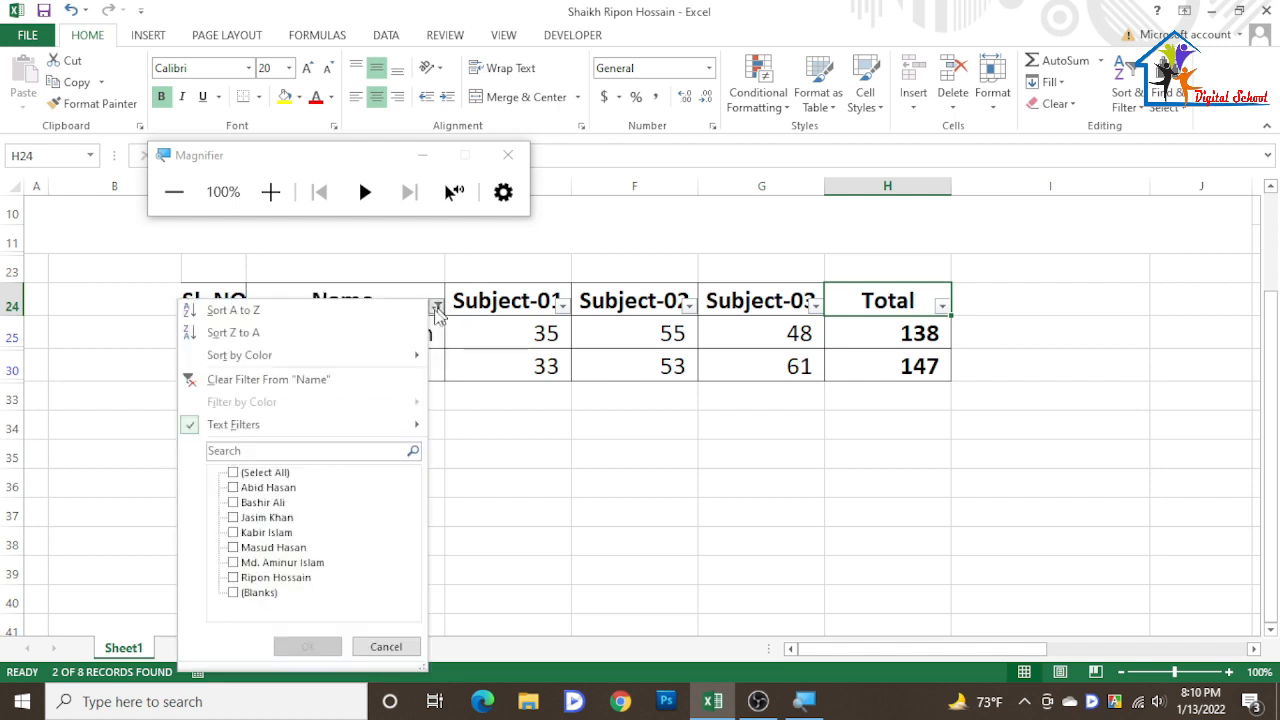
mouse_move(280, 434)
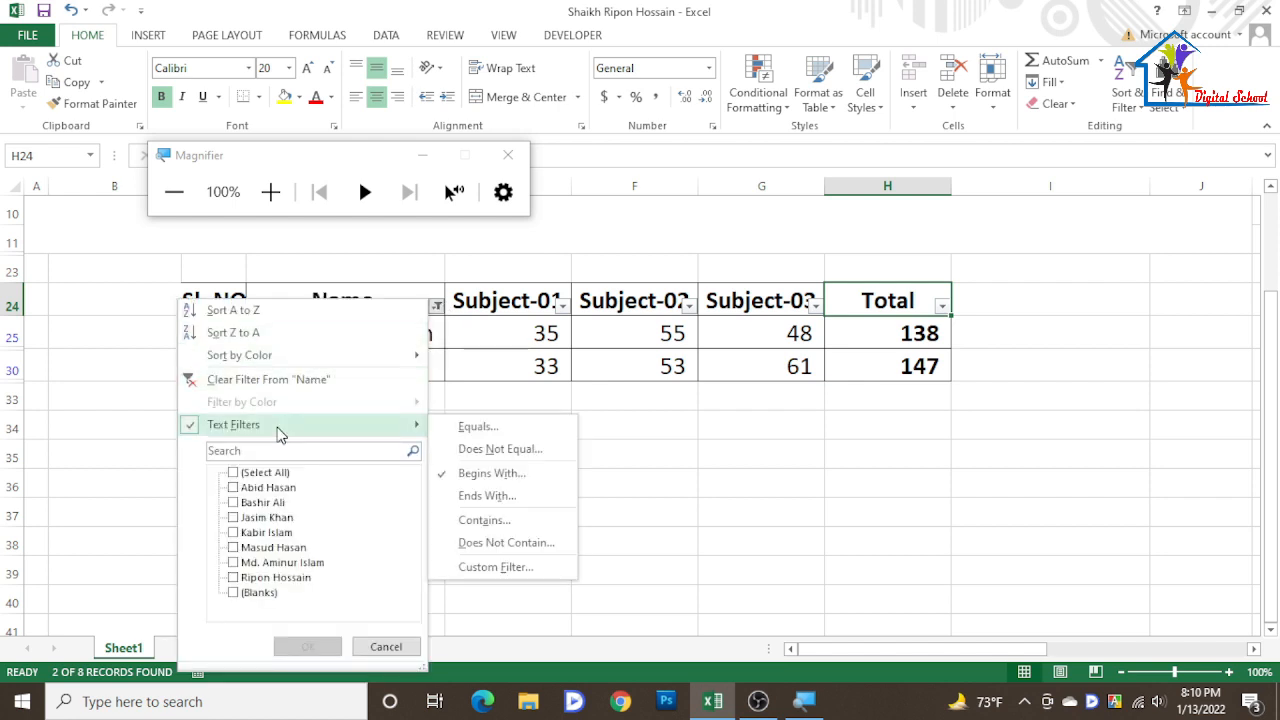
left_click(508, 500)
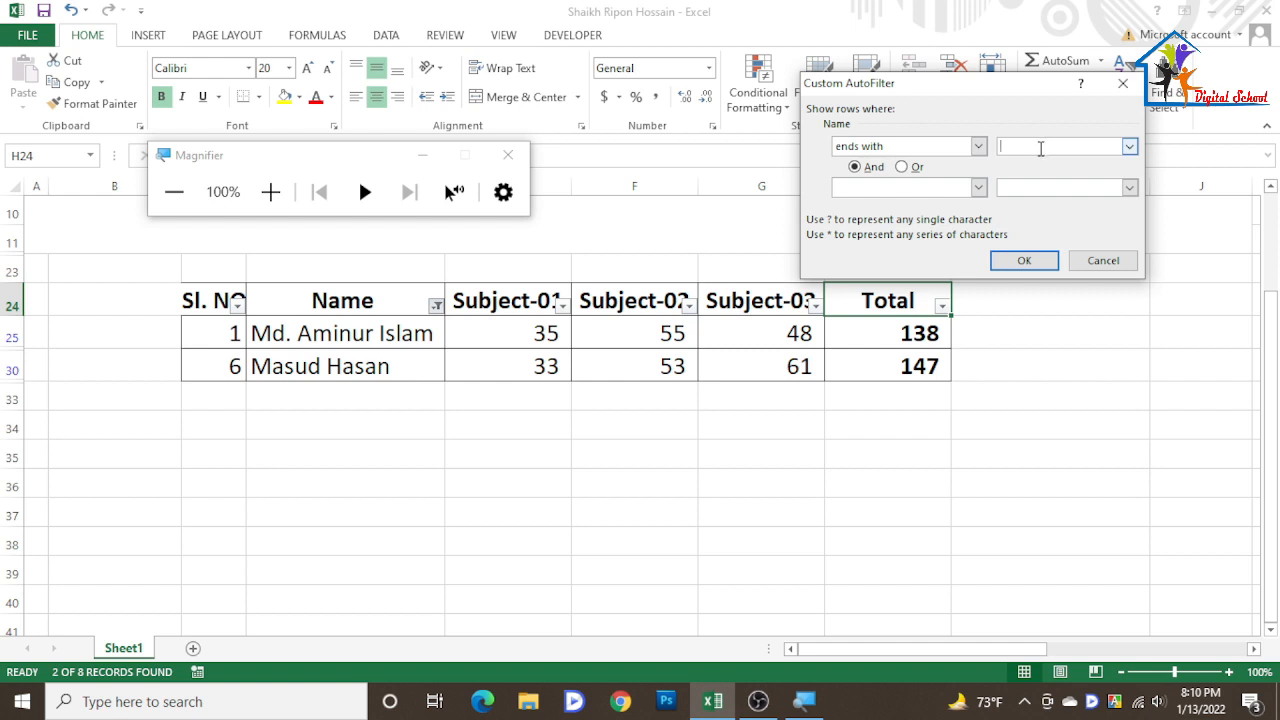
type("n")
key("Return")
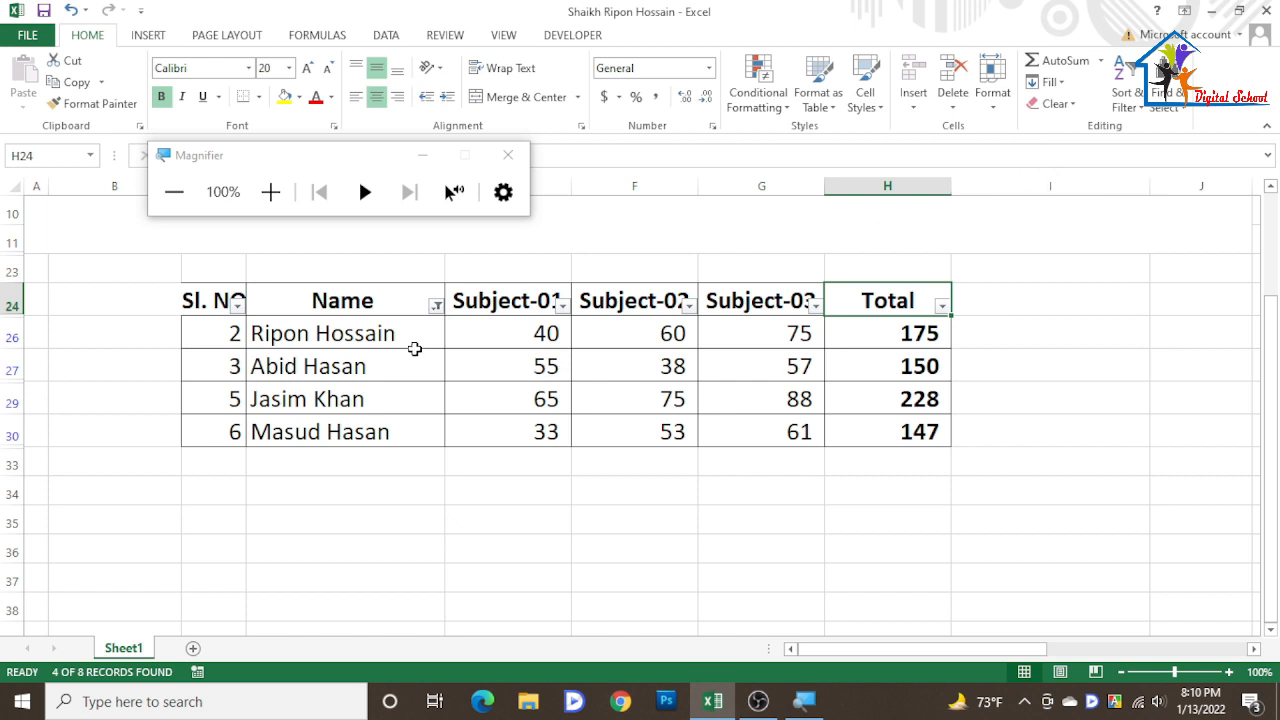
- Reselect all names in the Name filter to show every row again
left_click(384, 337)
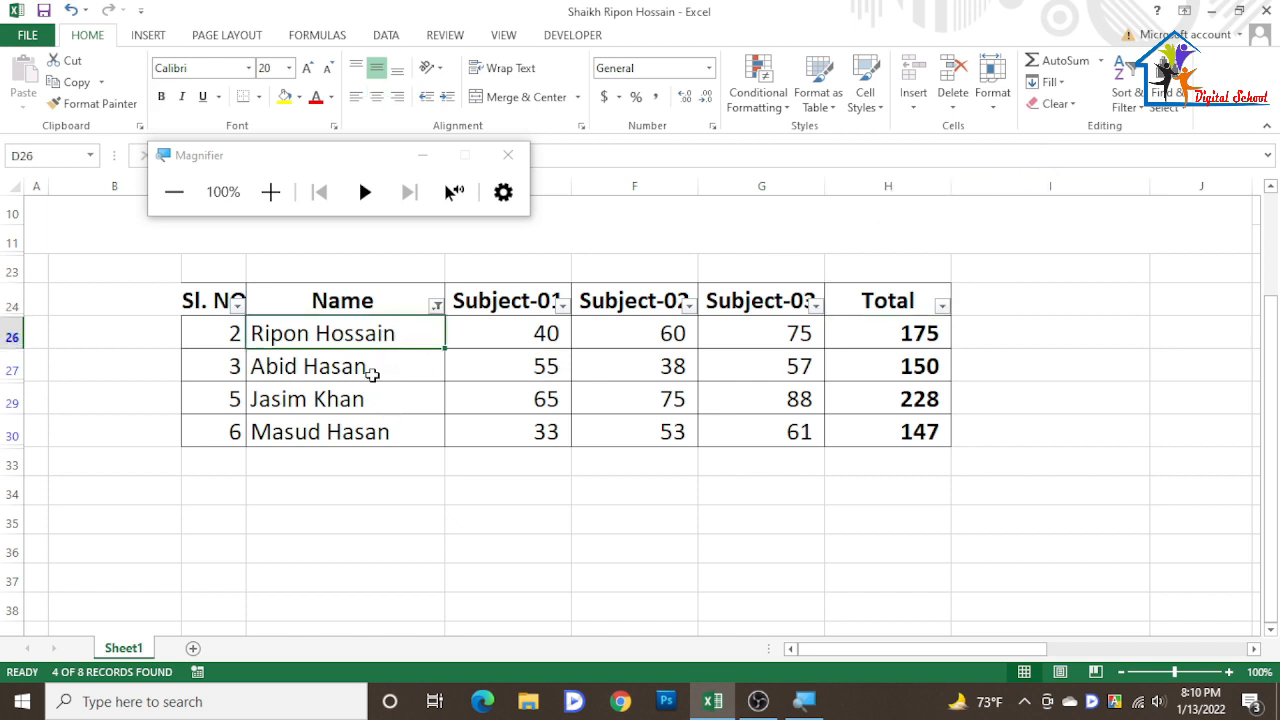
left_click(372, 376)
left_click(390, 399)
left_click(422, 424)
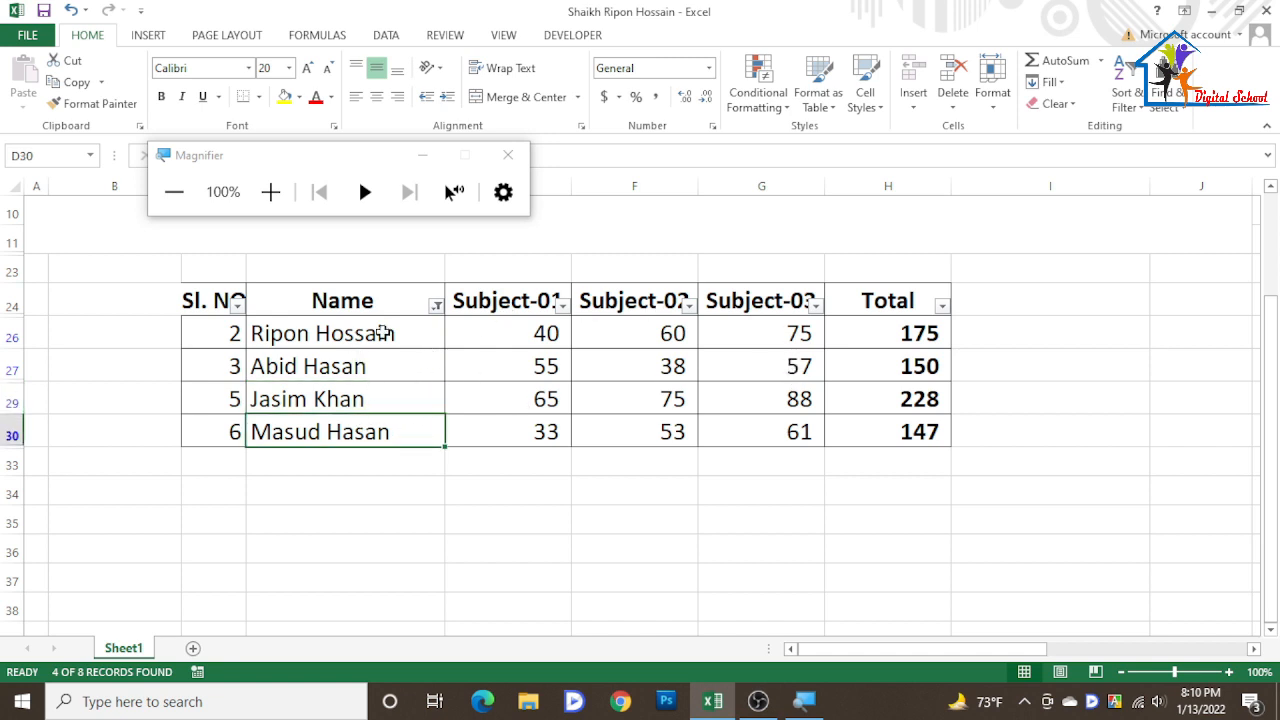
left_click(436, 306)
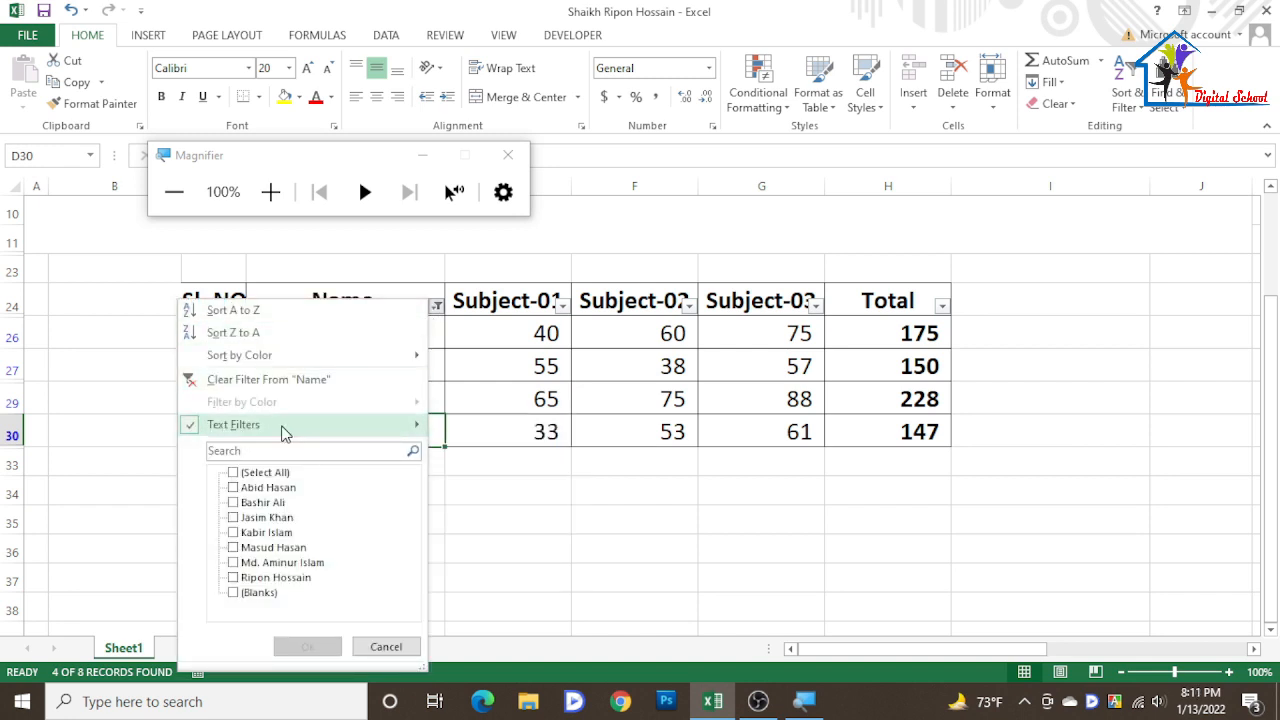
left_click(233, 472)
left_click(308, 646)
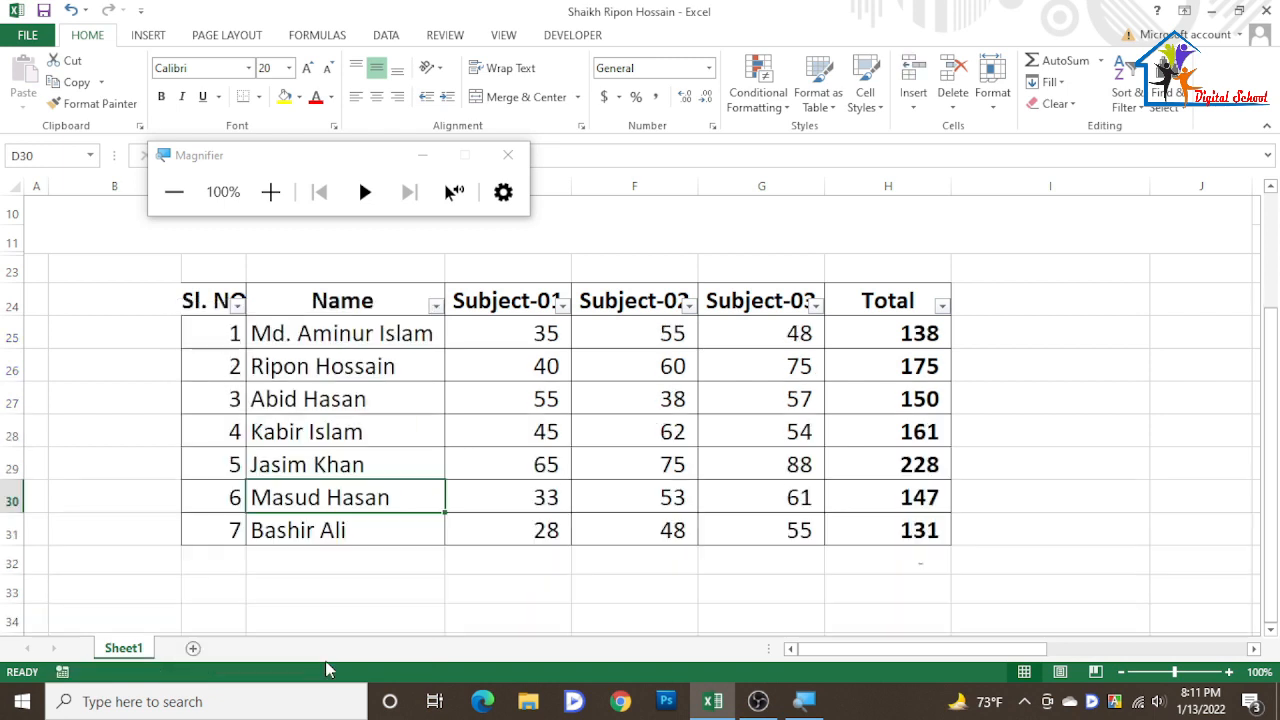
- Apply a Less Than number filter on the Total column for totals below 150
left_click(943, 307)
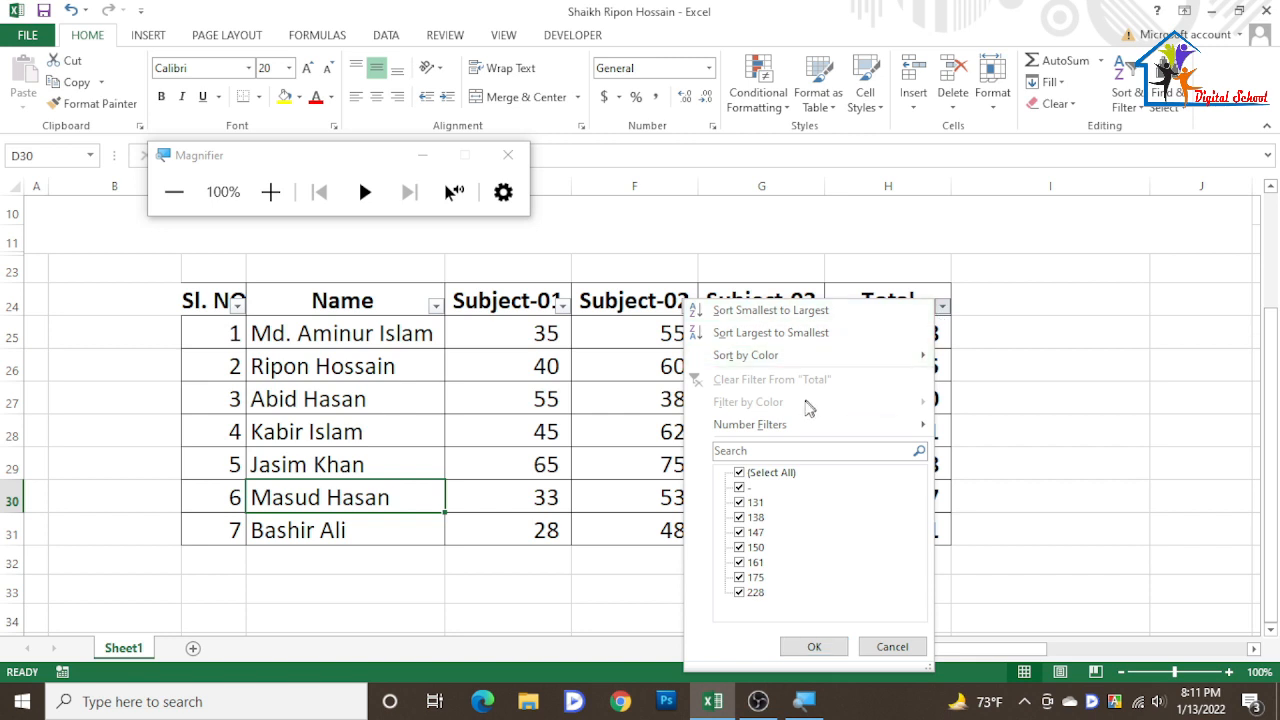
mouse_move(822, 436)
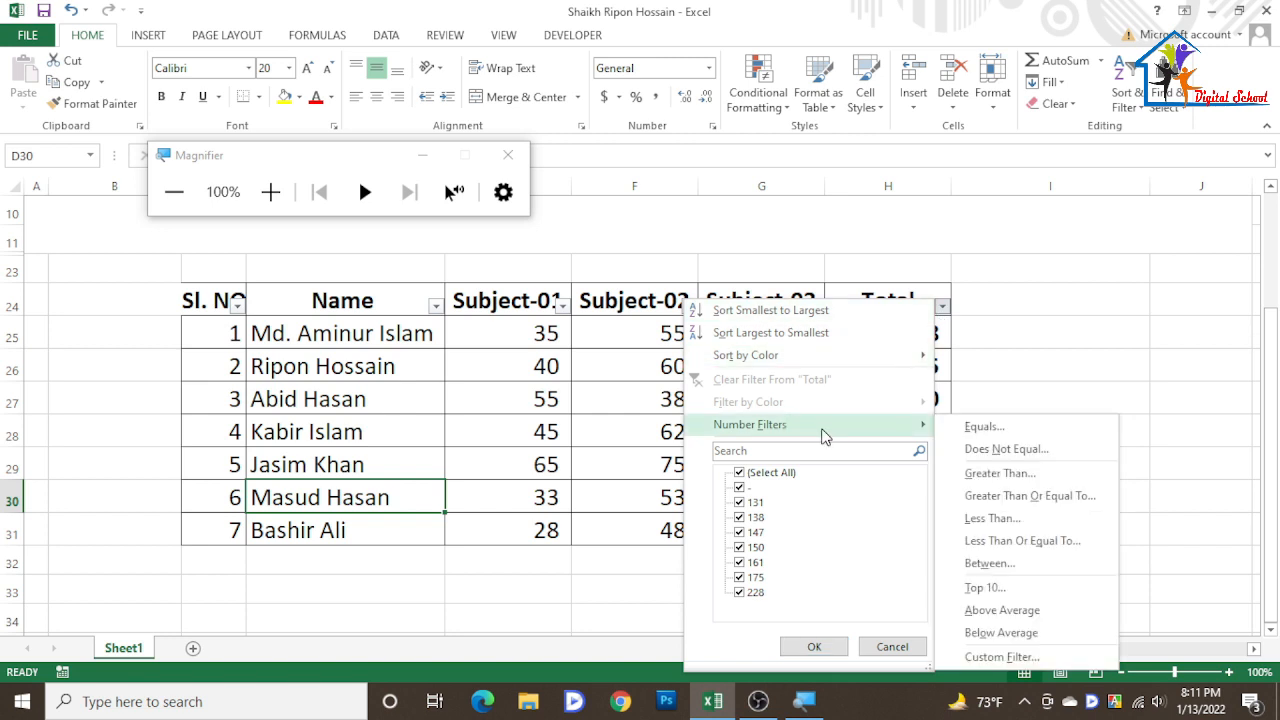
key("super+plus")
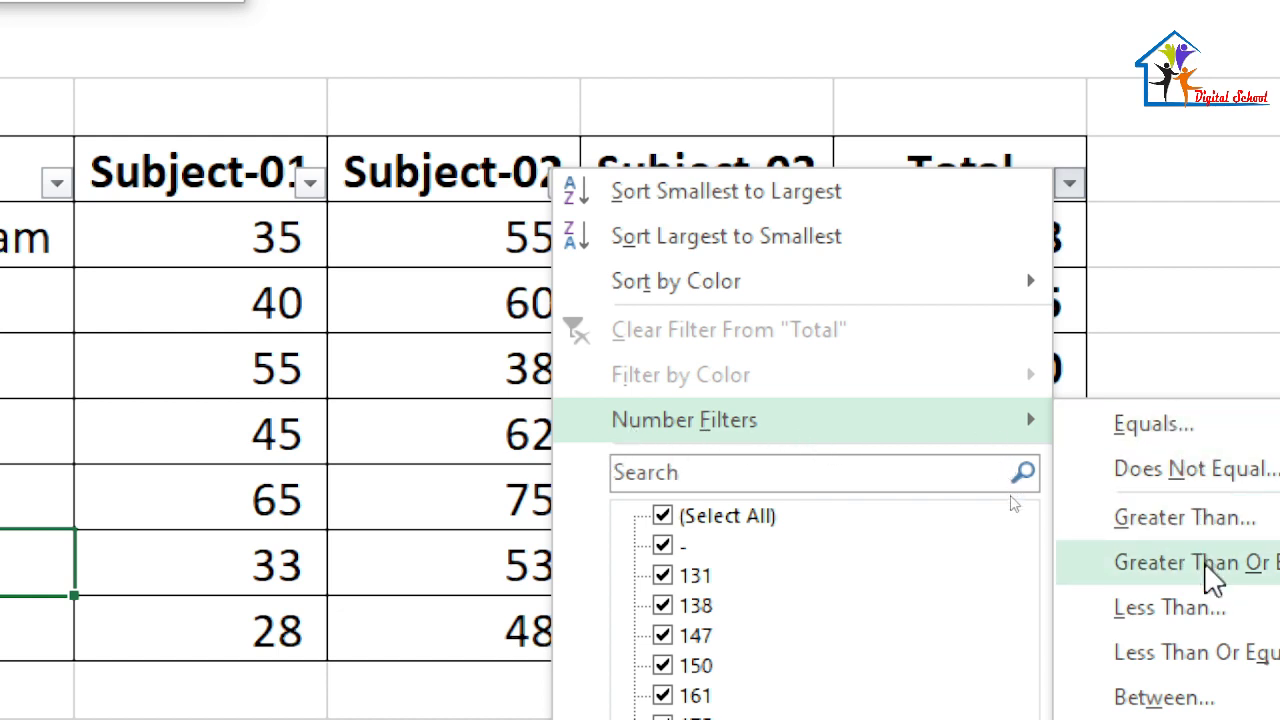
left_click(1176, 606)
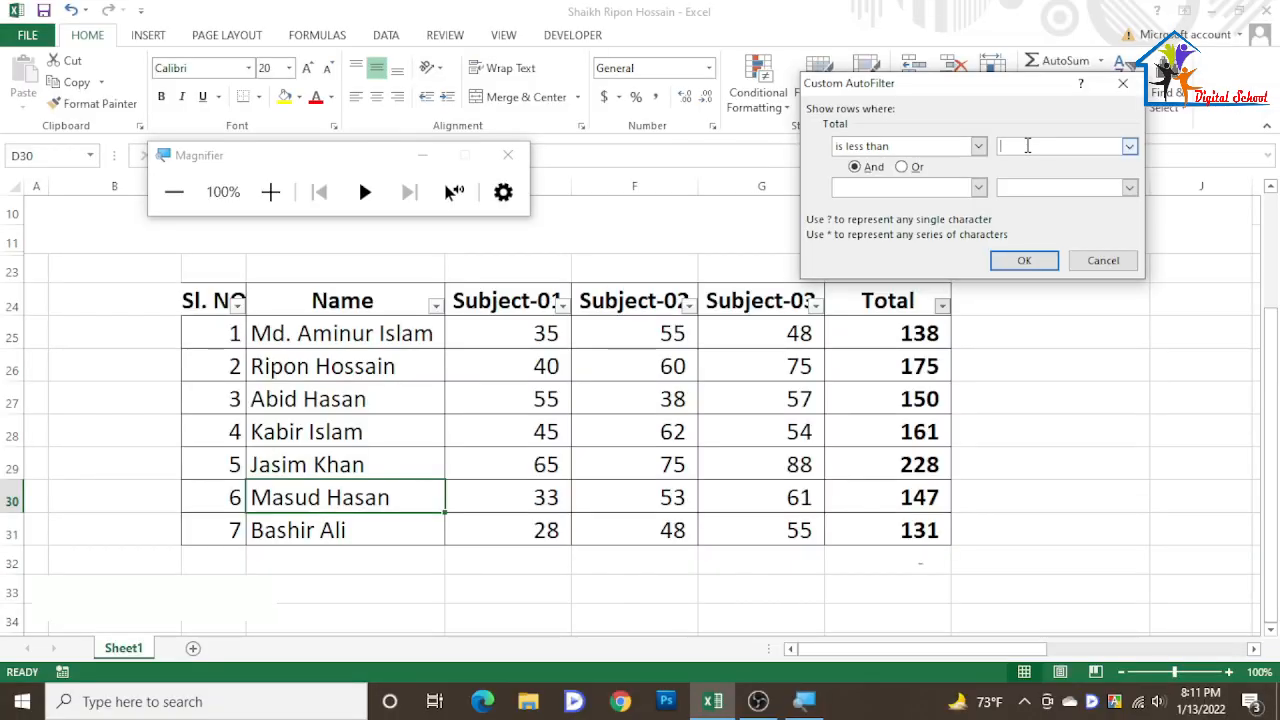
type("150")
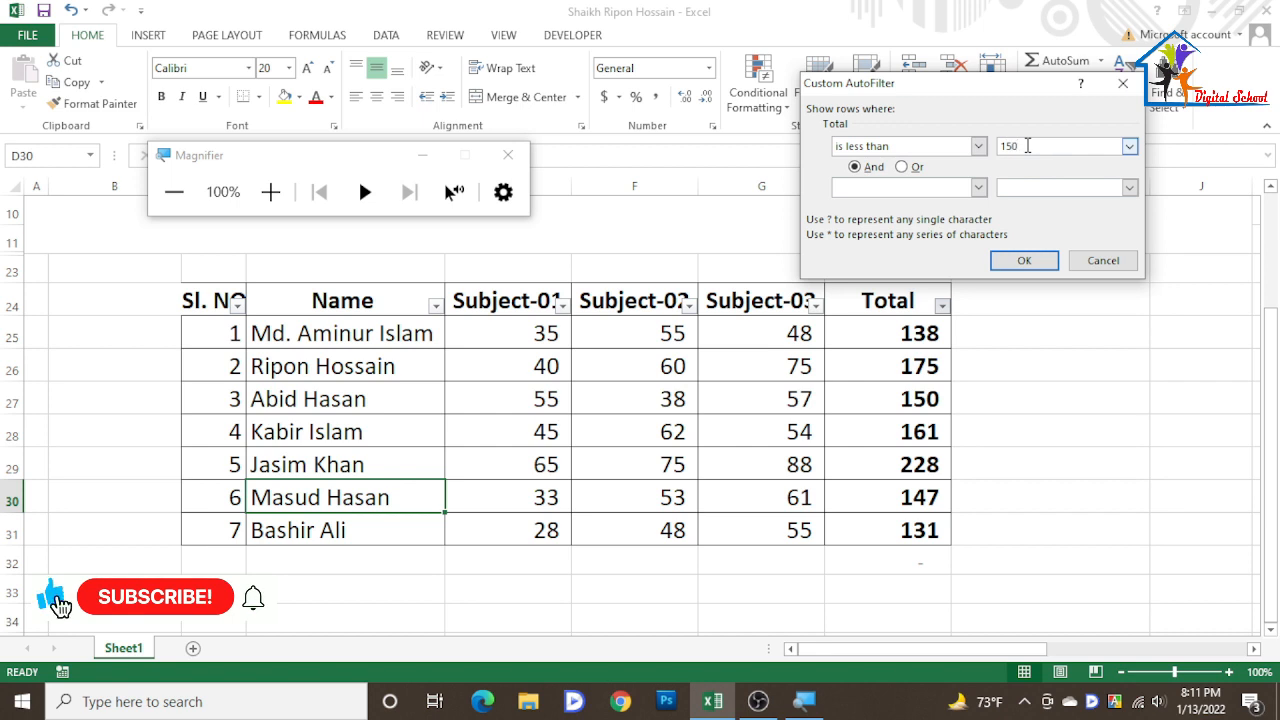
key("Return")
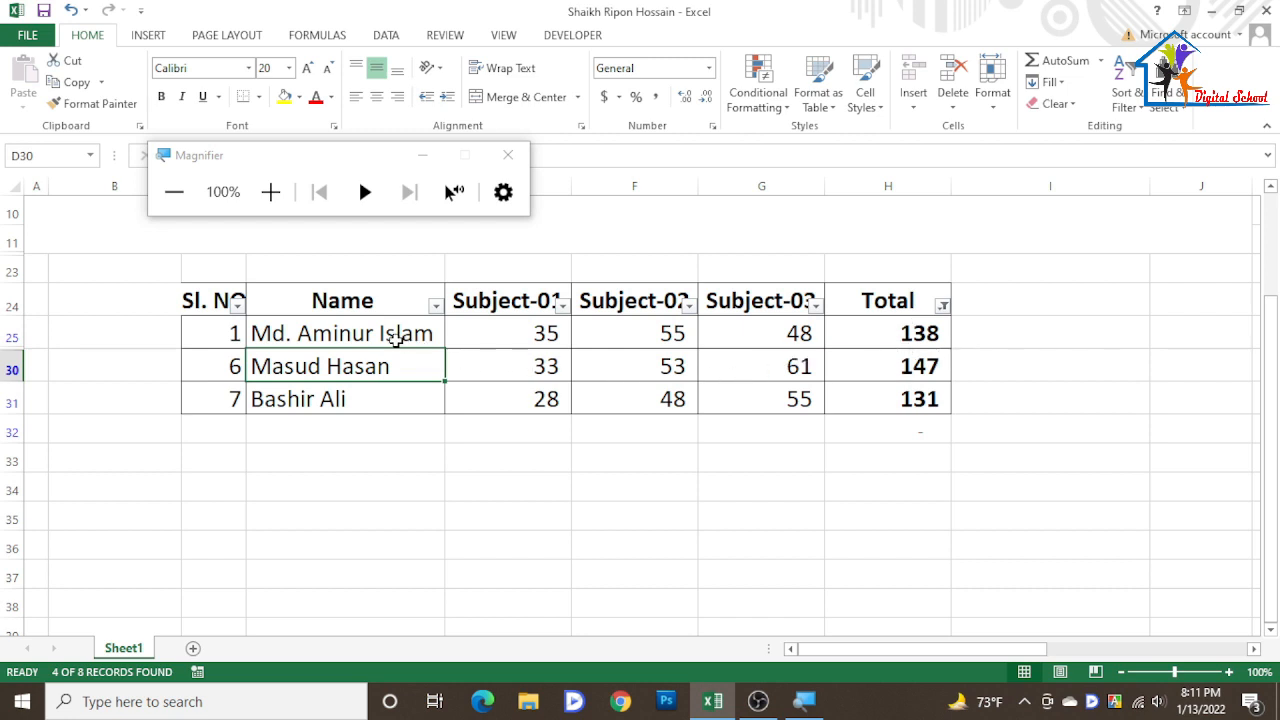
- Reselect all values in the Total filter to clear it and show every row
left_click_drag(393, 338, 395, 400)
left_click_drag(875, 338, 877, 376)
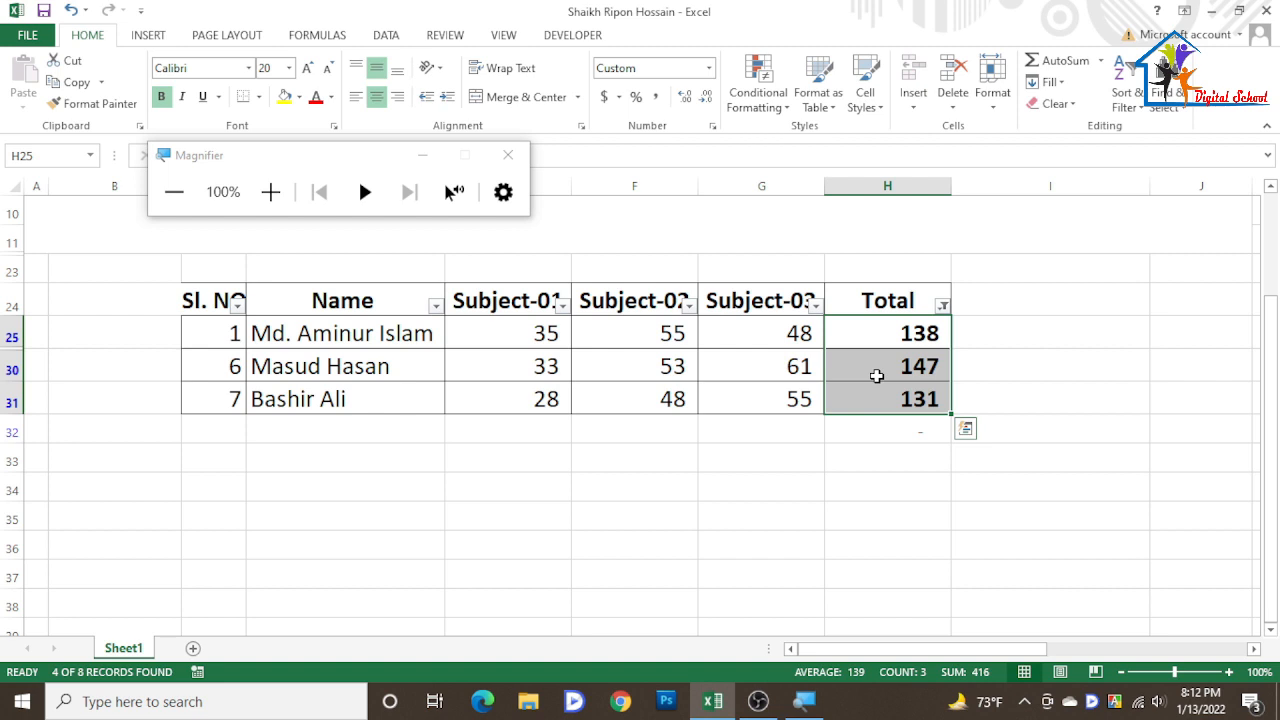
left_click(943, 307)
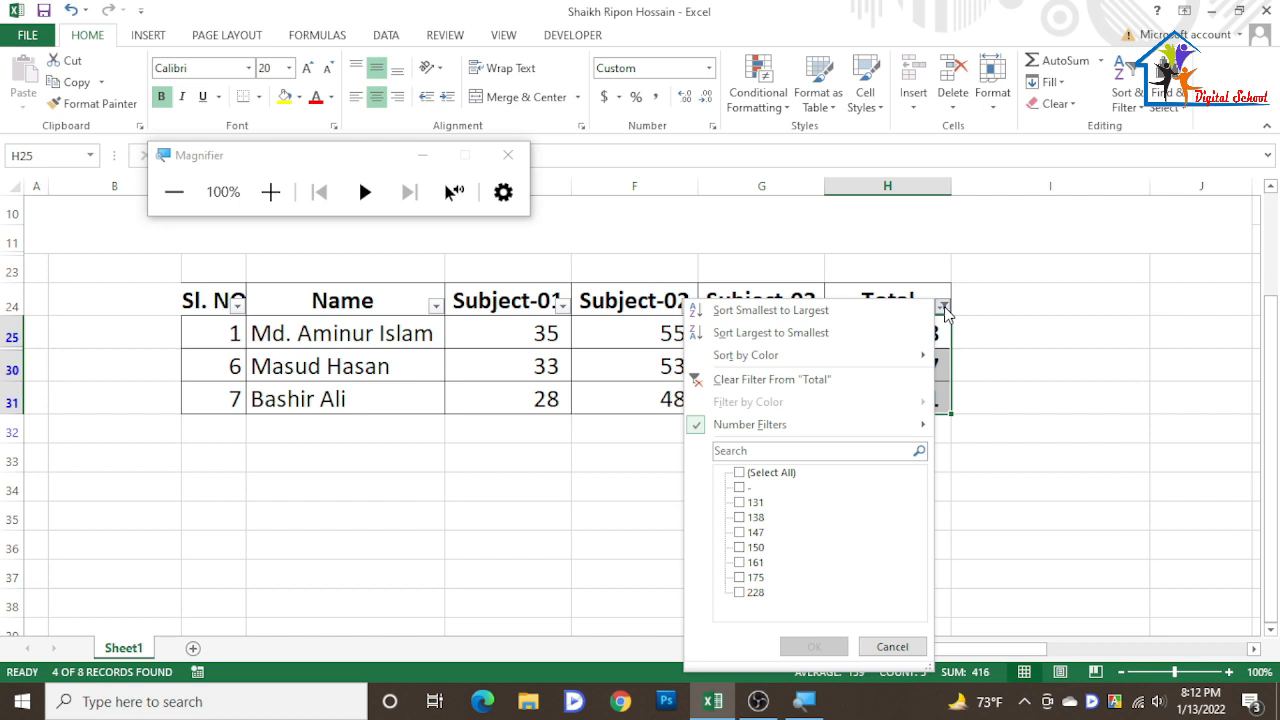
left_click(739, 472)
left_click(813, 646)
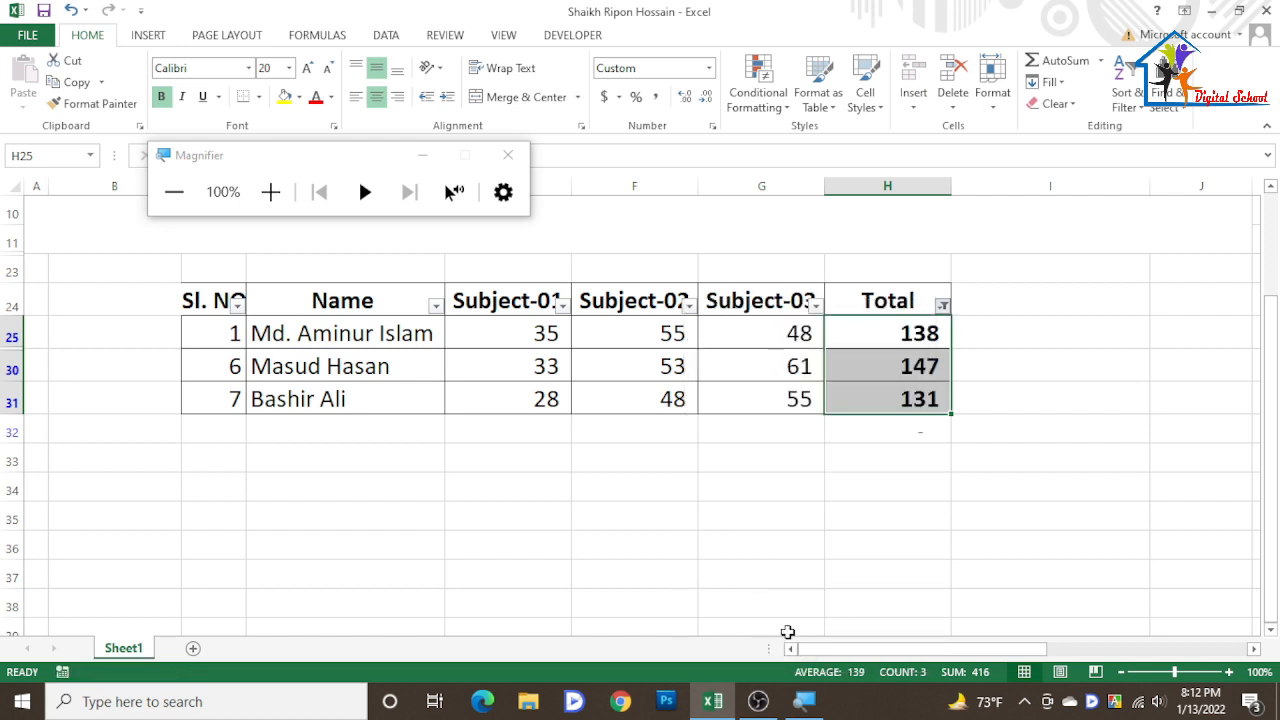
- Fill the Subject-01 cells holding 28 and 65 with yellow
left_click(551, 525)
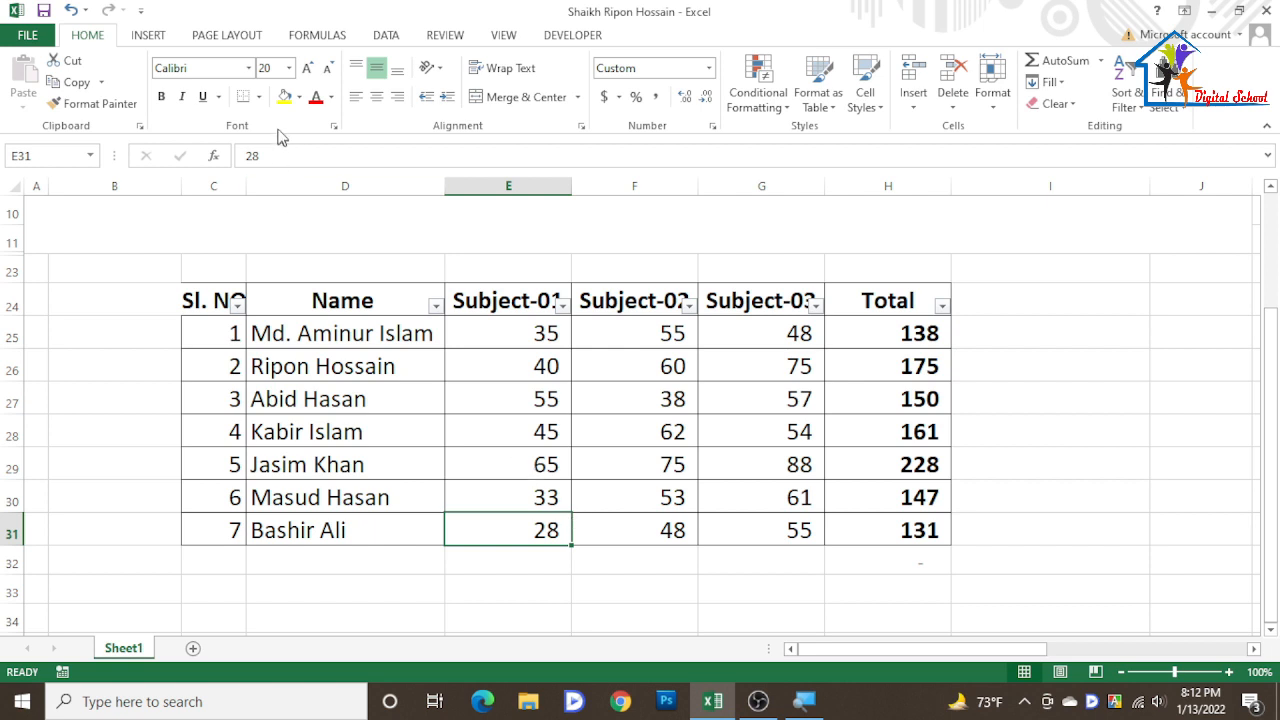
left_click(284, 96)
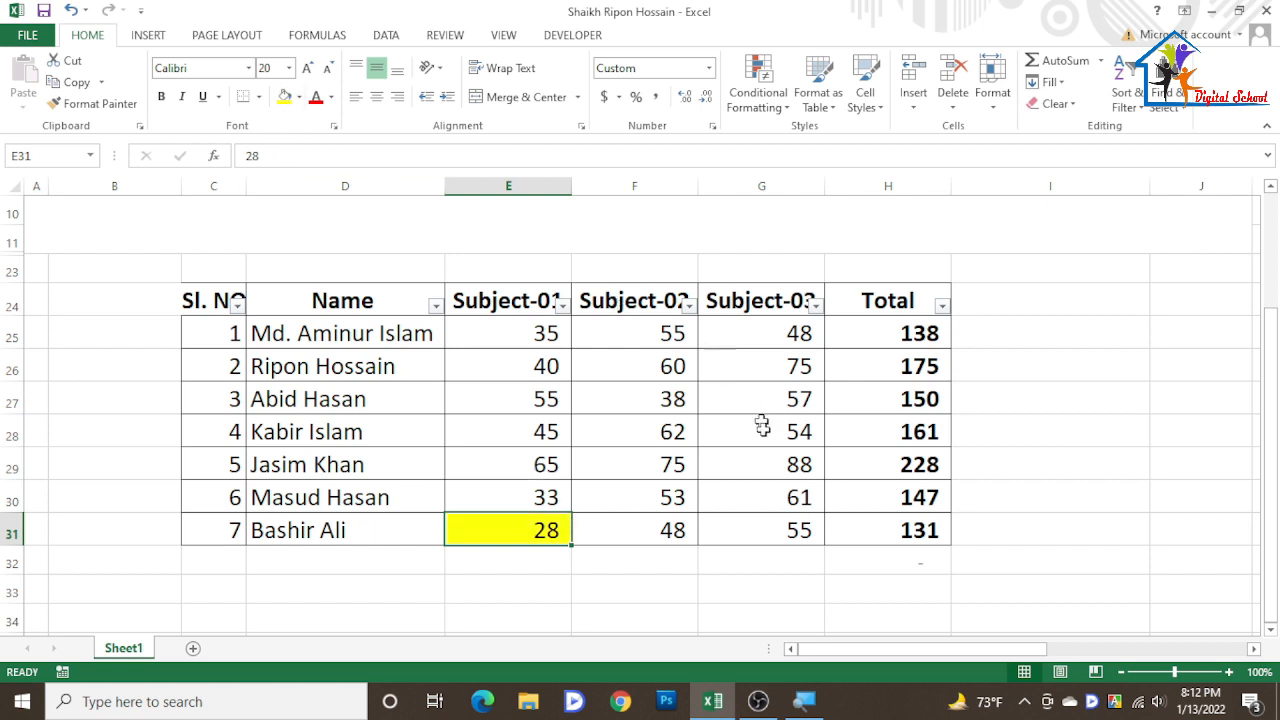
left_click(550, 462)
left_click(284, 96)
- Fill the Subject-01 cells holding 55 and 40 with green
key("Up")
key("Up")
left_click(299, 97)
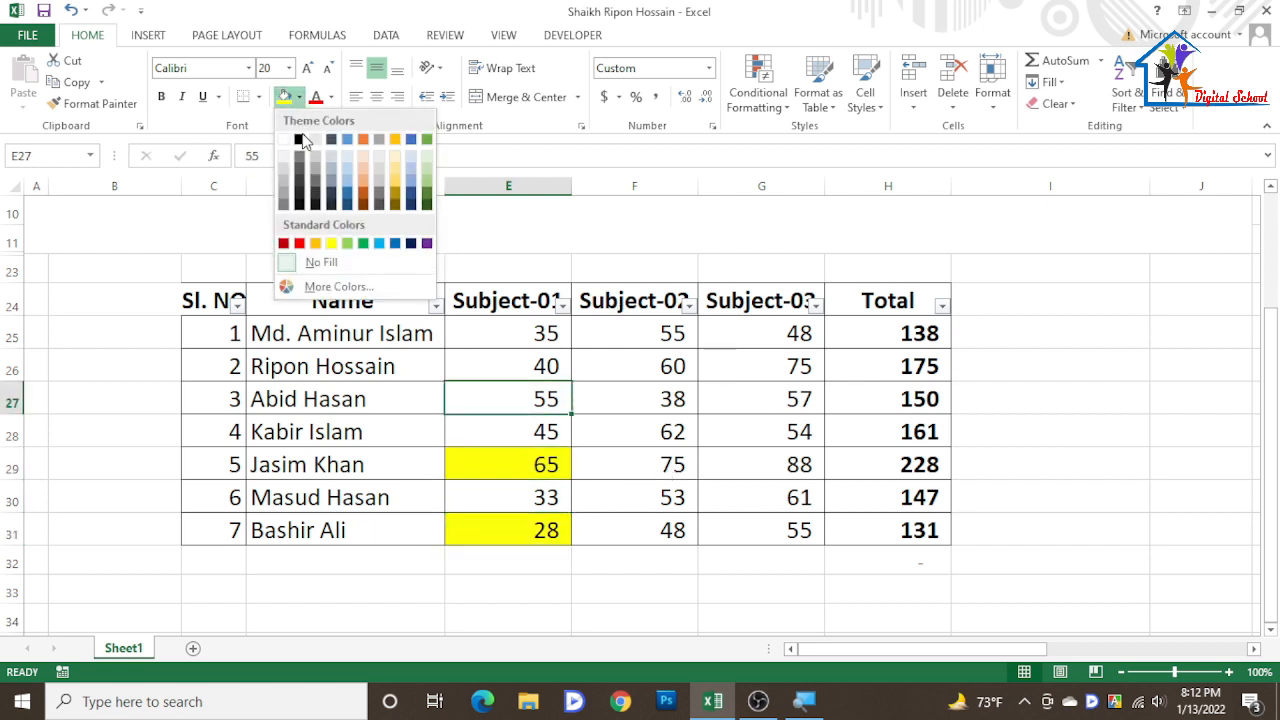
left_click(363, 243)
left_click(522, 352)
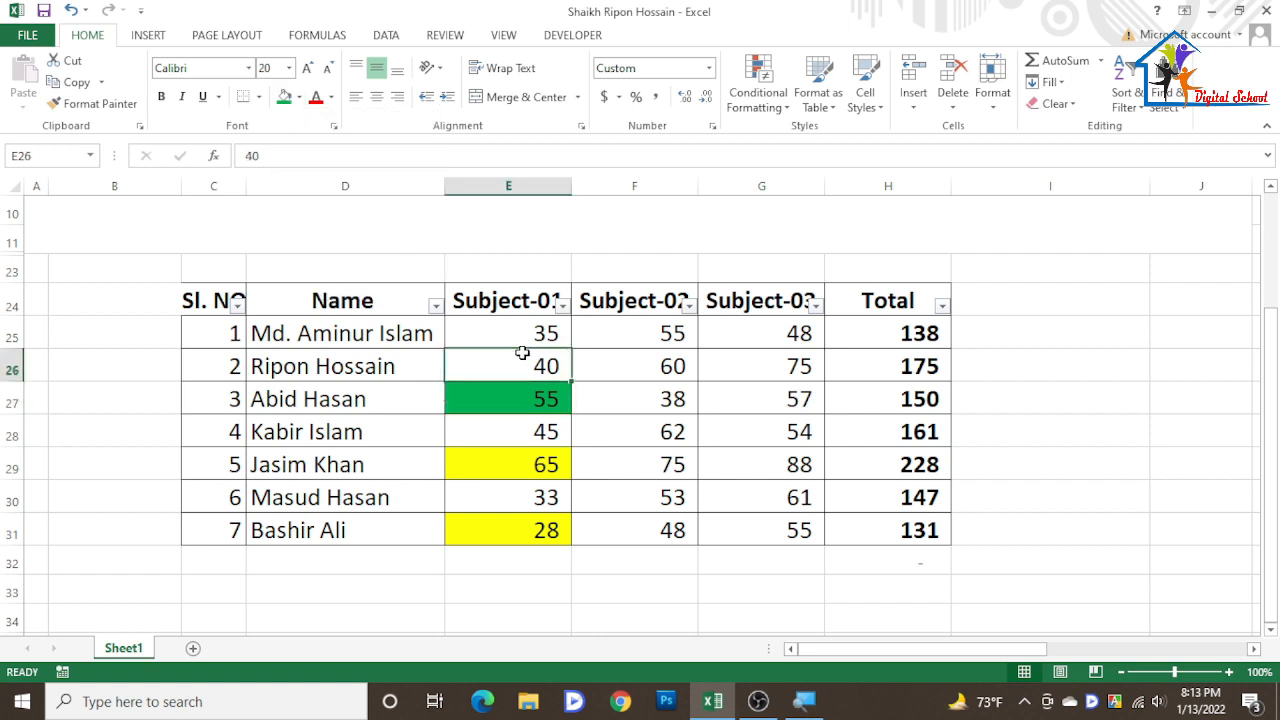
left_click(284, 96)
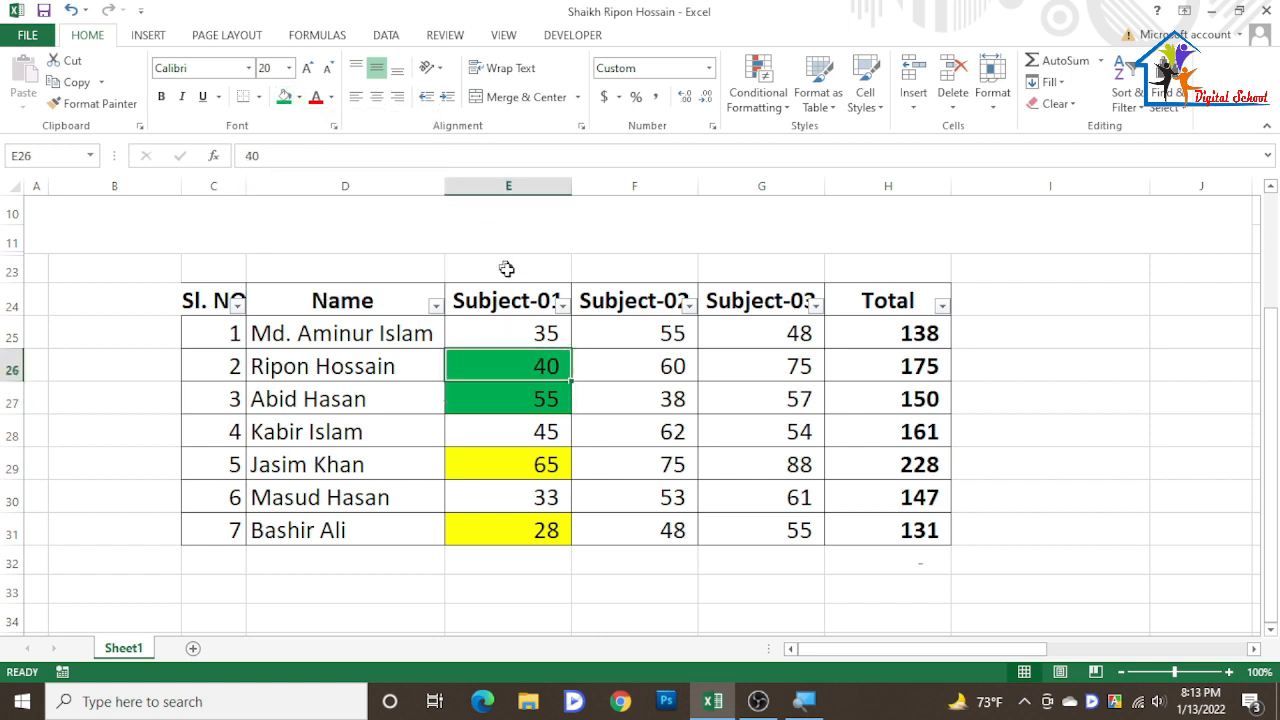
- Filter the Subject-01 column by the yellow cell colour
left_click(544, 326)
left_click(516, 366)
left_click(560, 305)
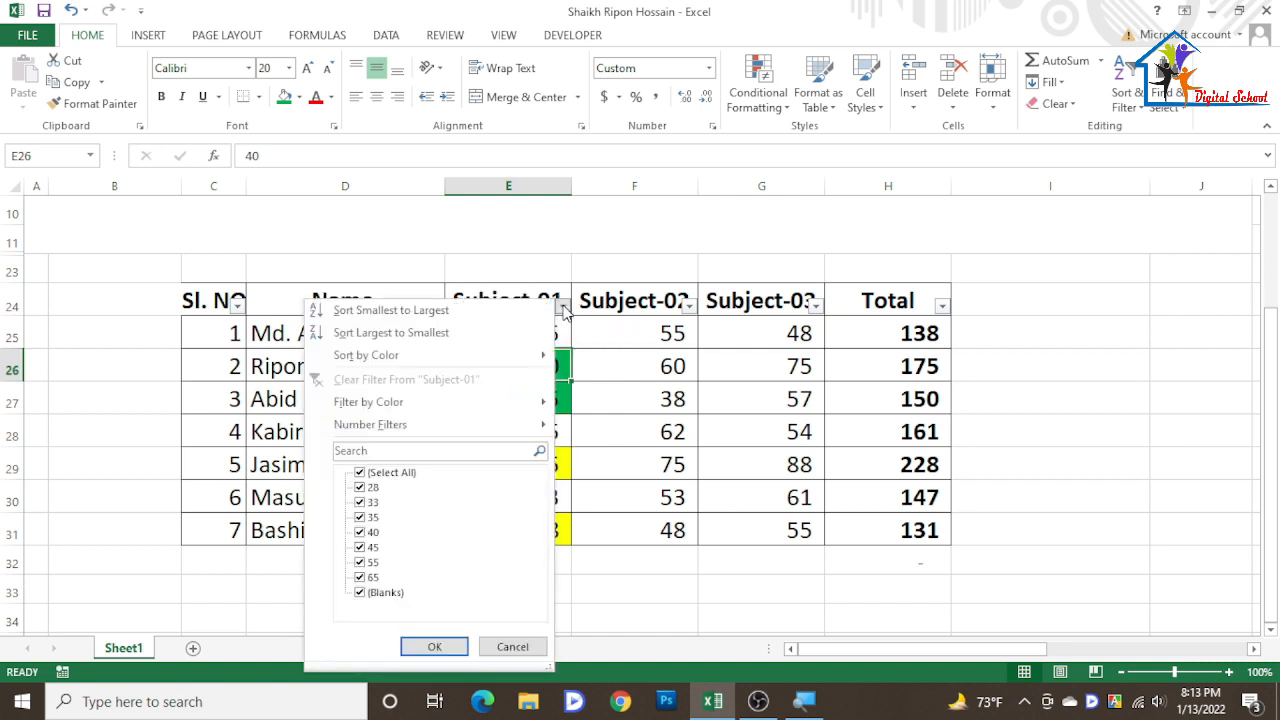
mouse_move(407, 403)
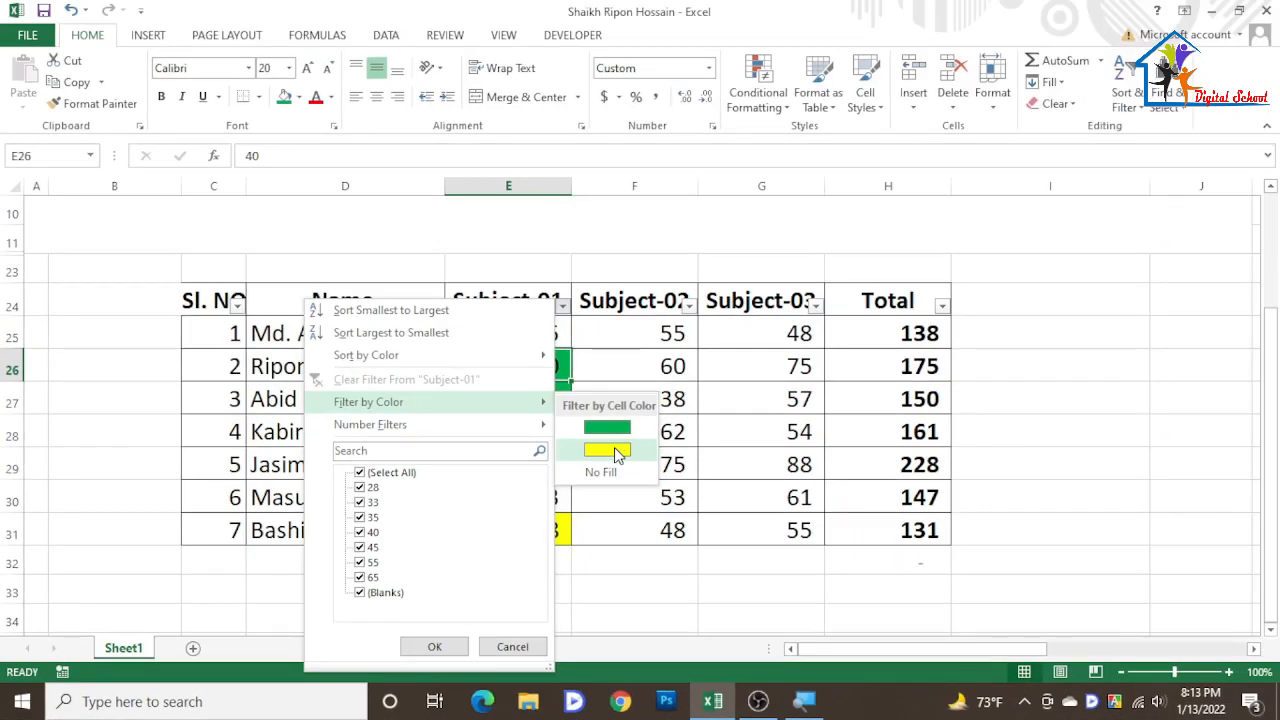
left_click(607, 451)
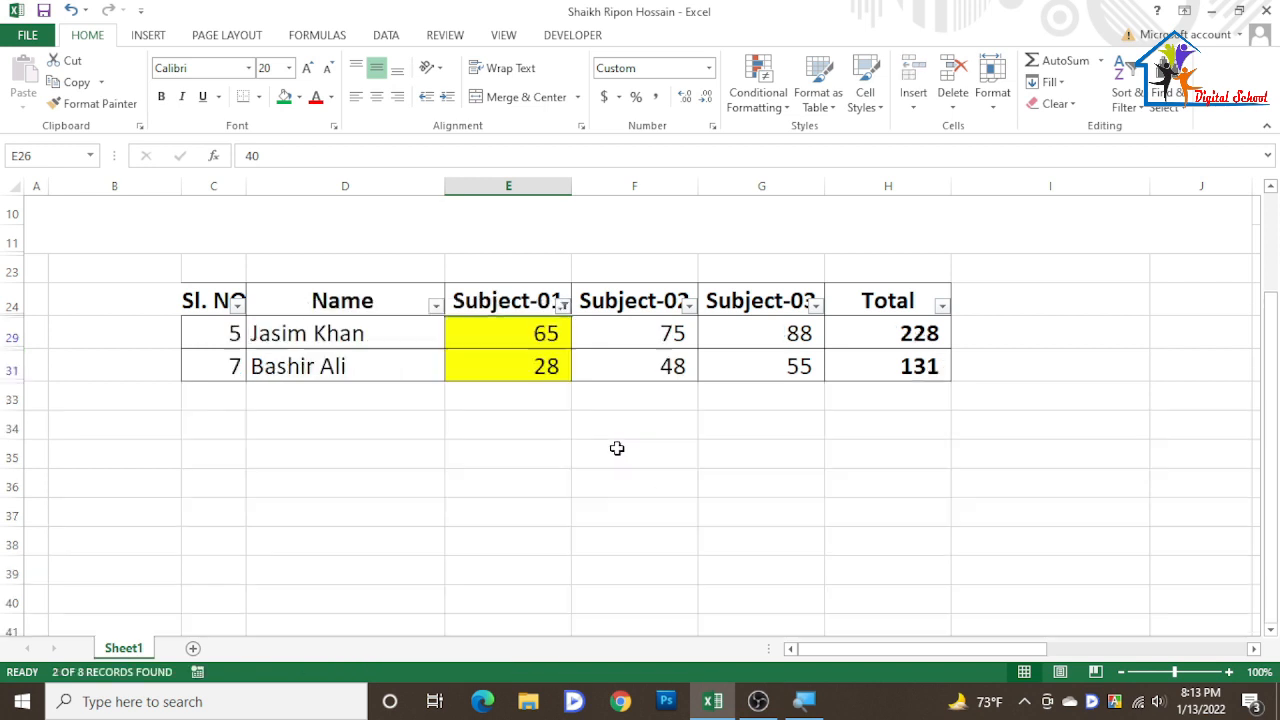
- Reselect all values in the Subject-01 filter to clear the colour filter
left_click(527, 366)
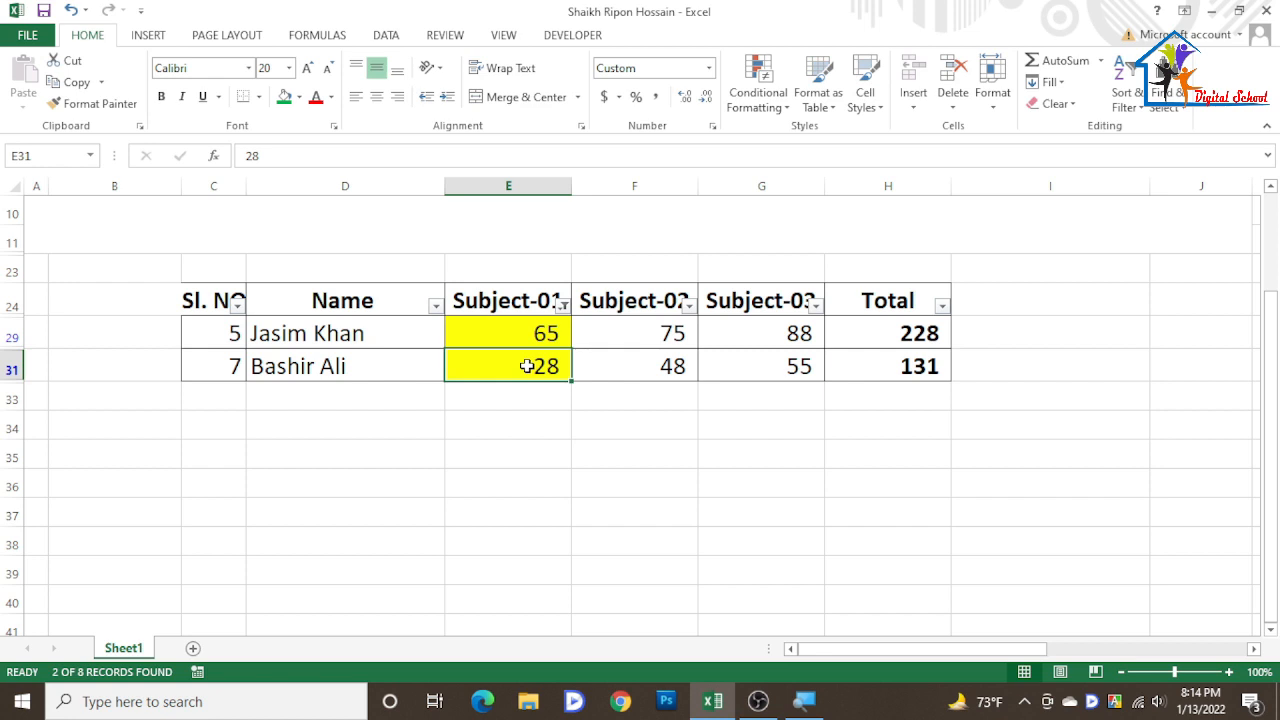
left_click(563, 306)
mouse_move(386, 428)
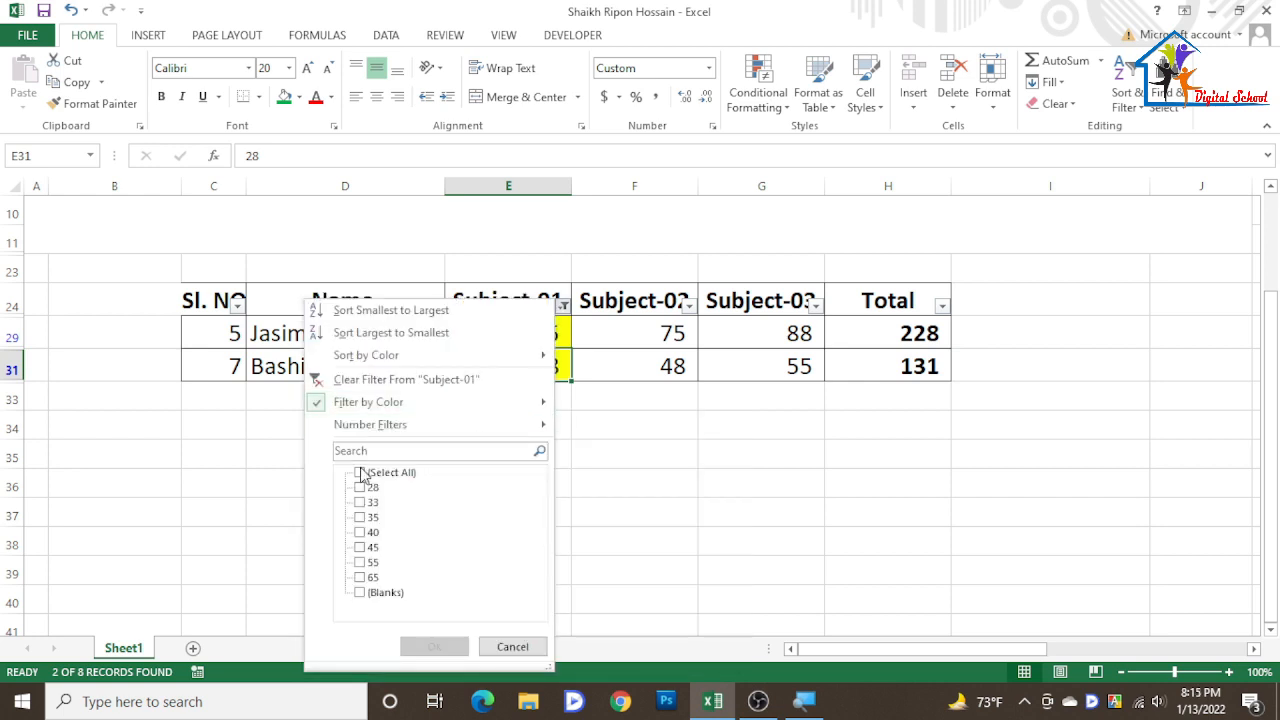
left_click(361, 473)
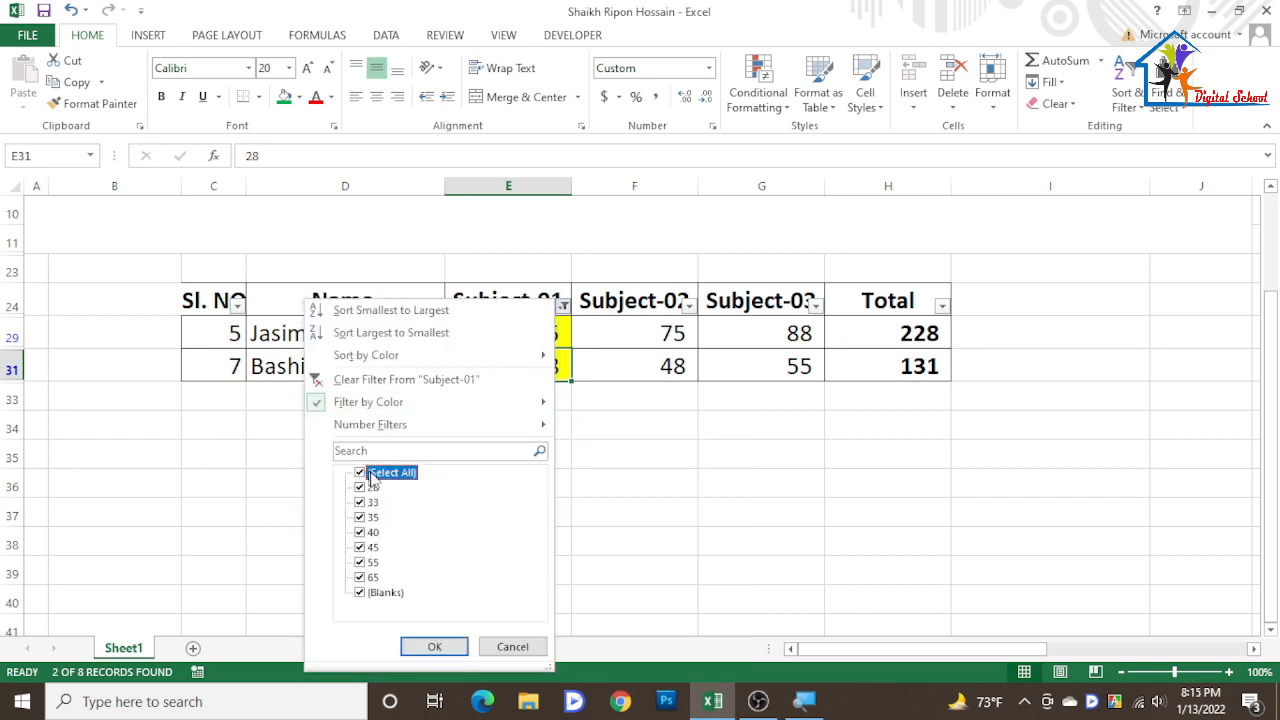
left_click(455, 645)
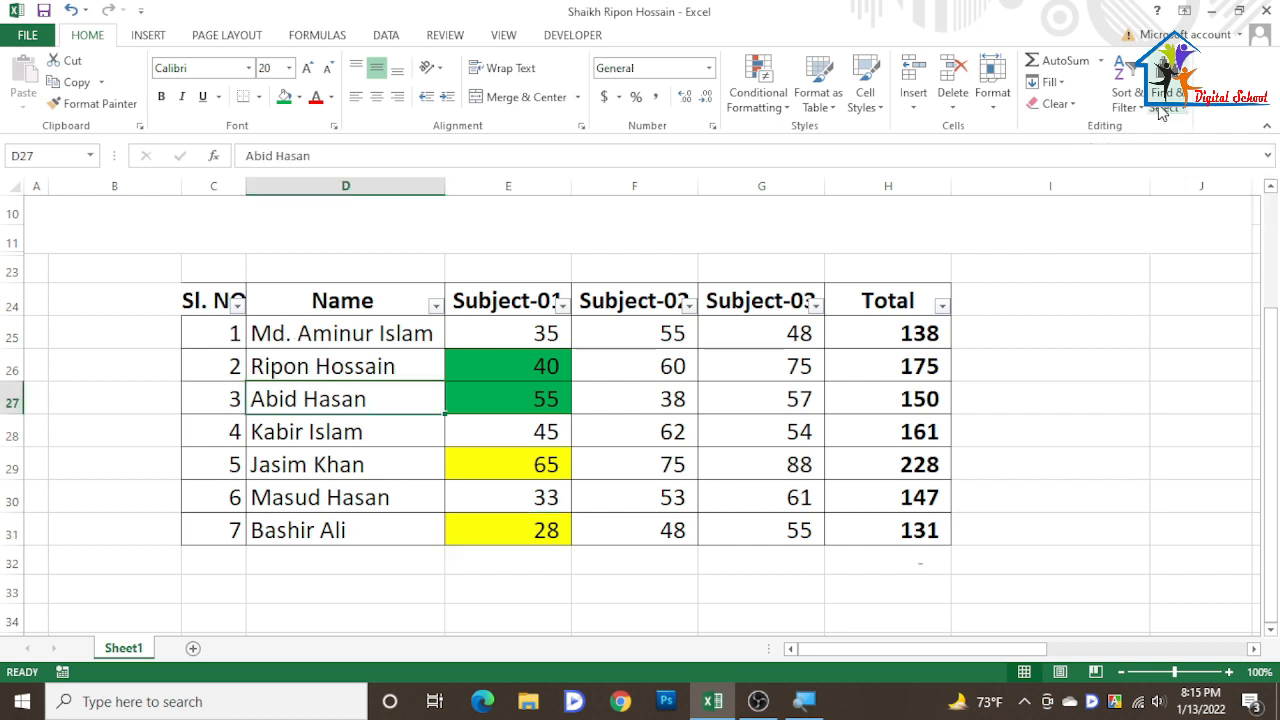
- Turn off AutoFilter for the marks table
key("alt")
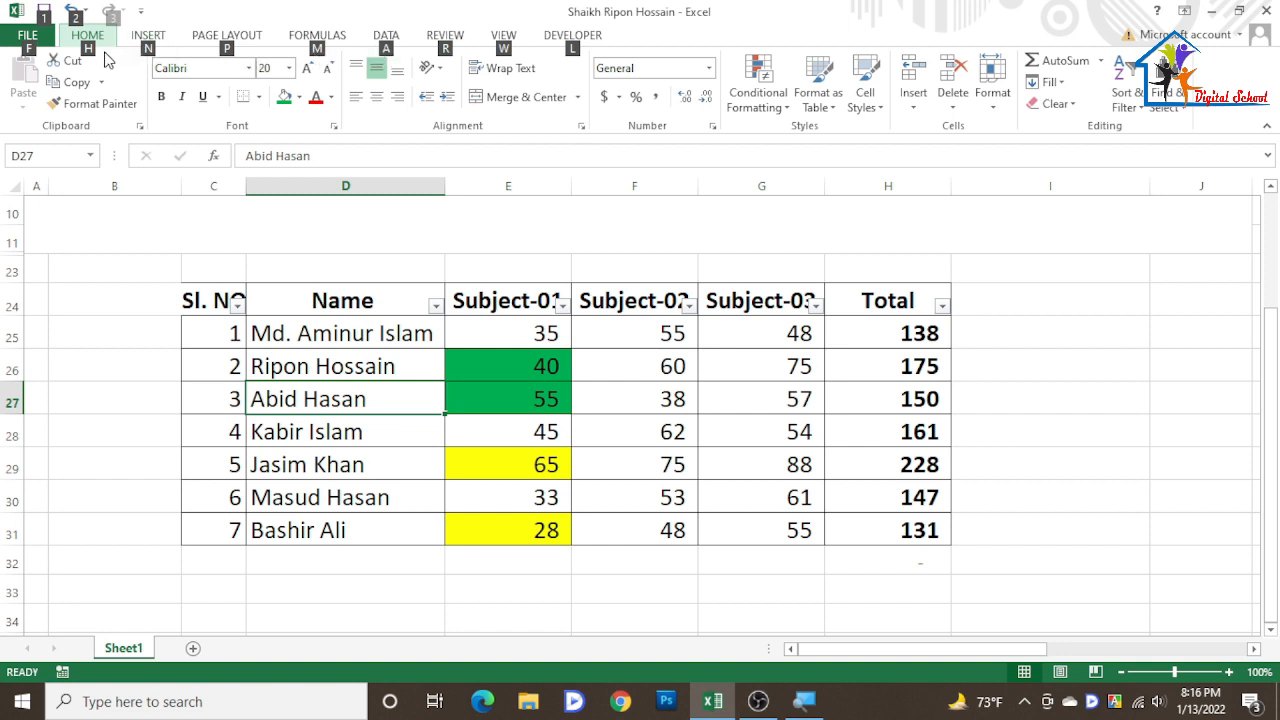
key("h")
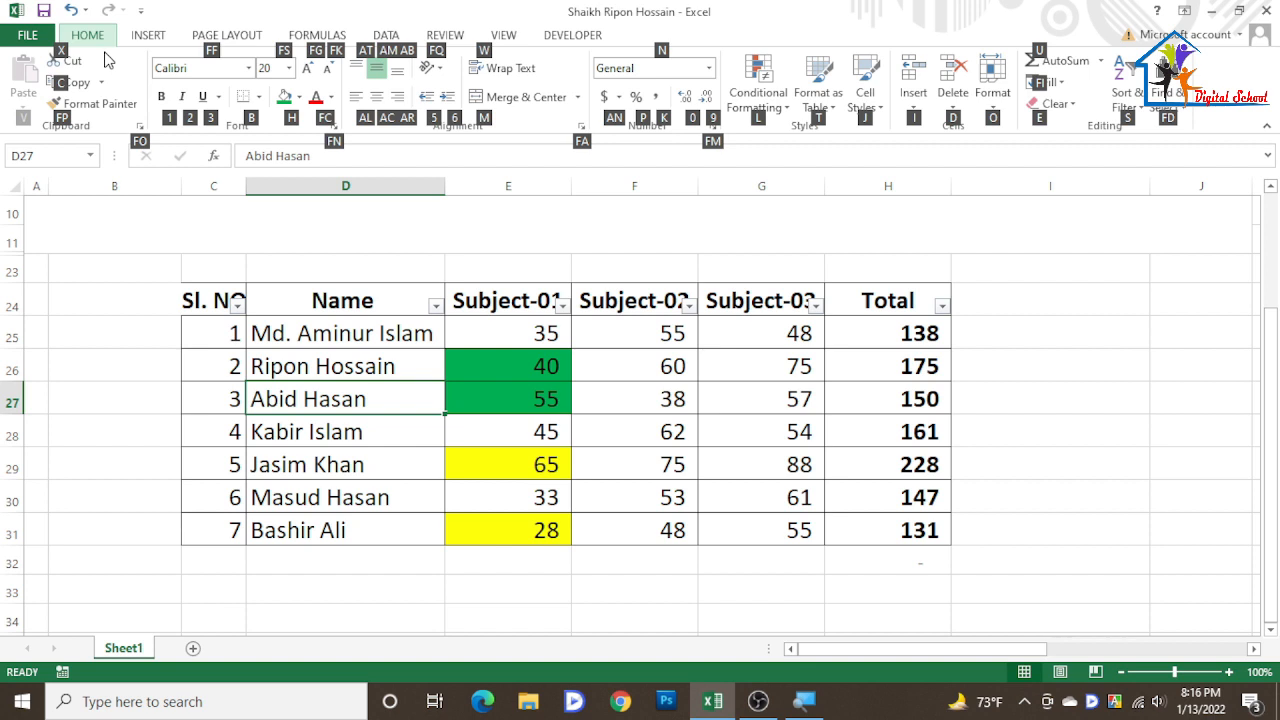
key("s")
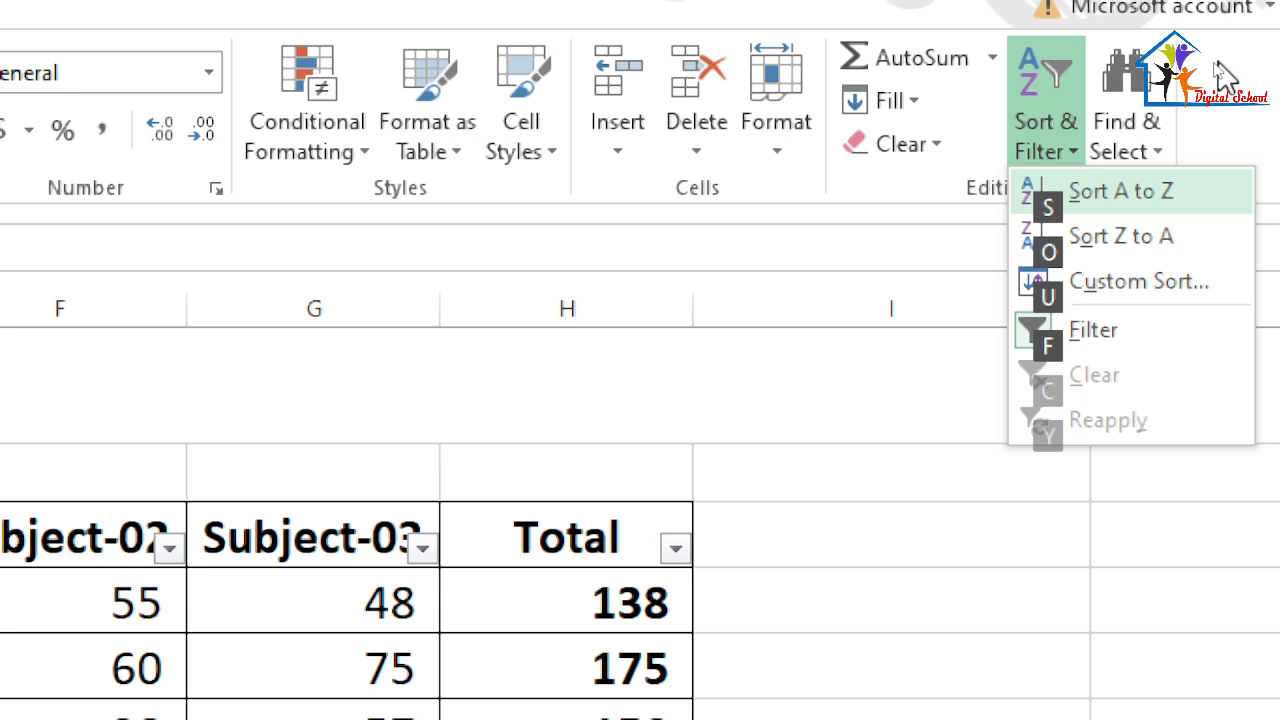
key("f")
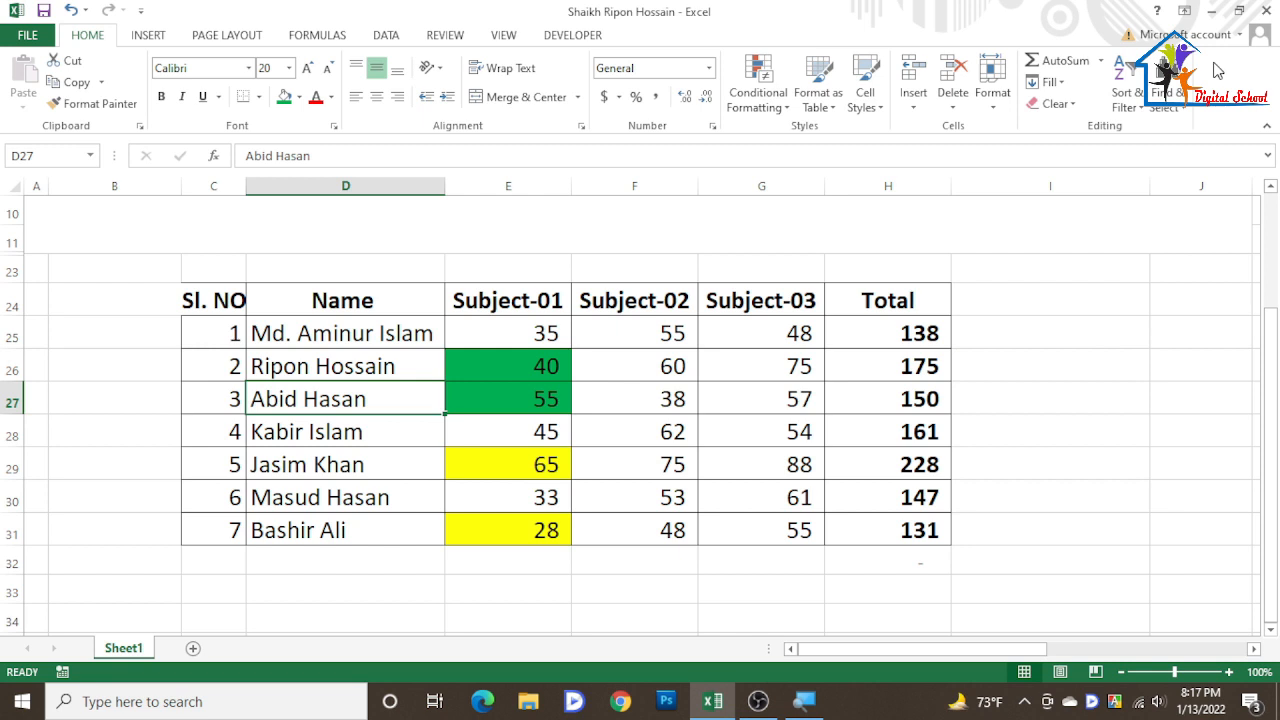
- Turn AutoFilter back on for the marks table
key("alt")
key("h")
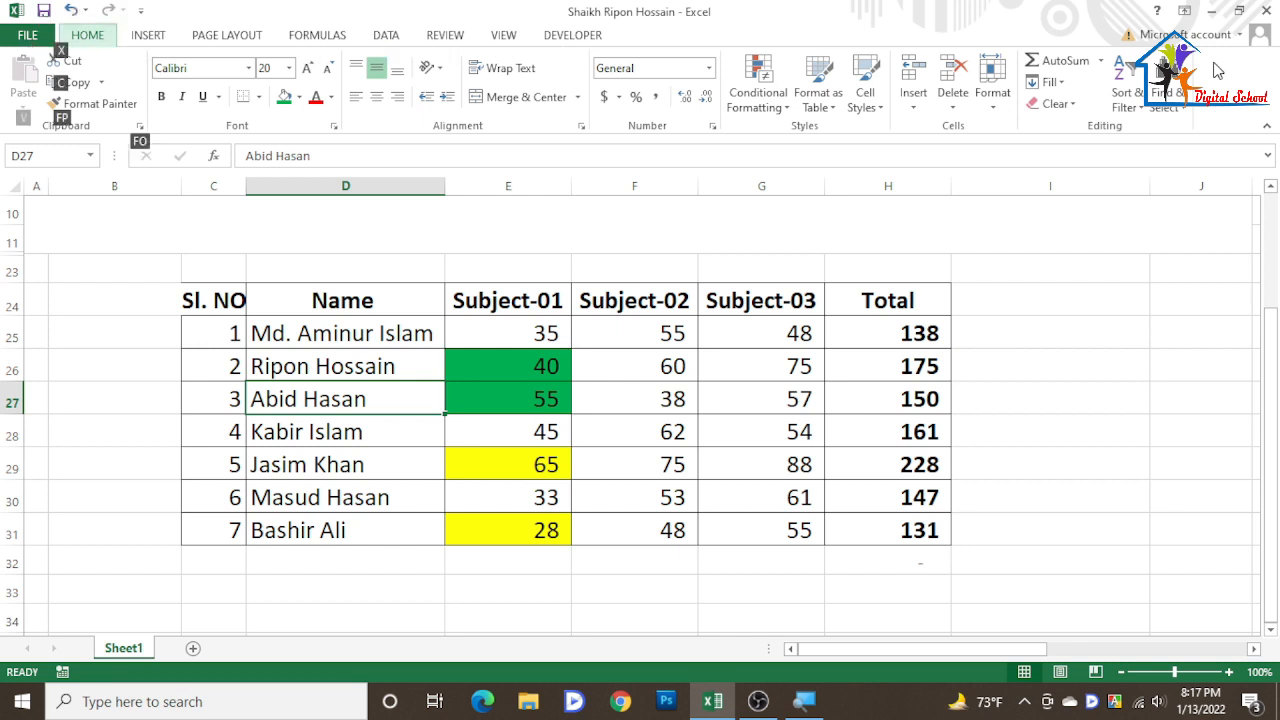
key("s")
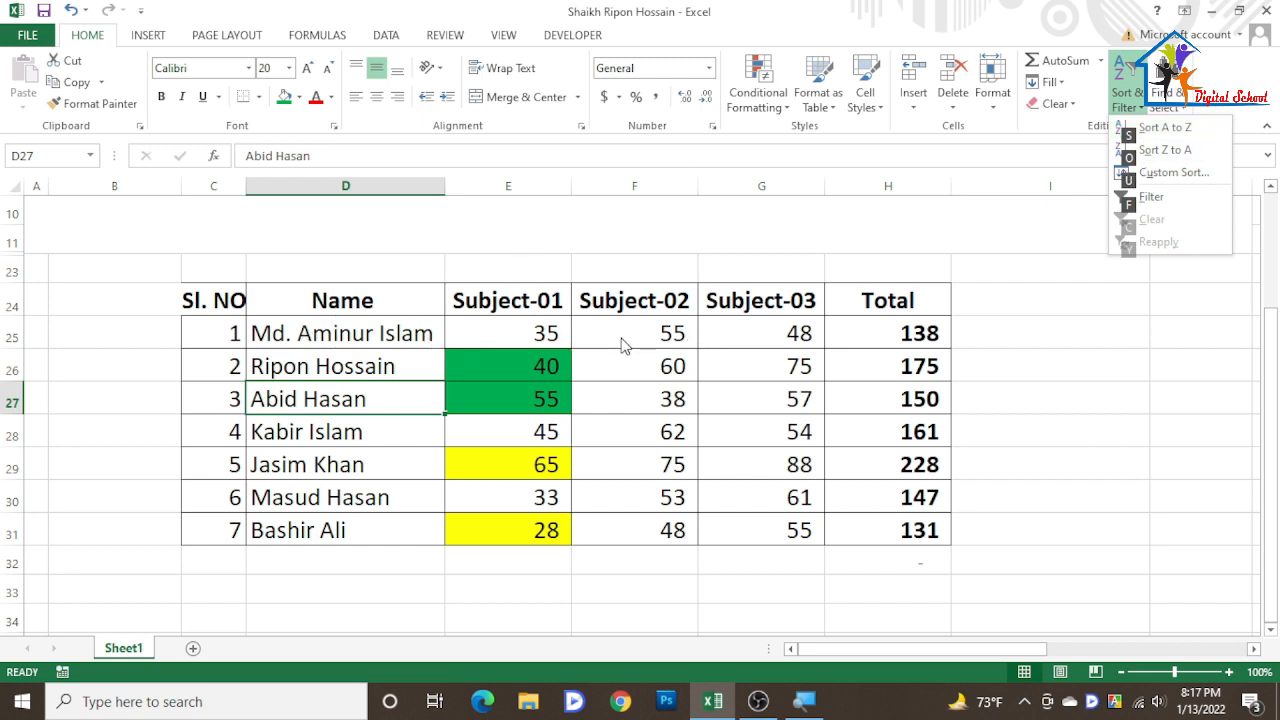
key("f")
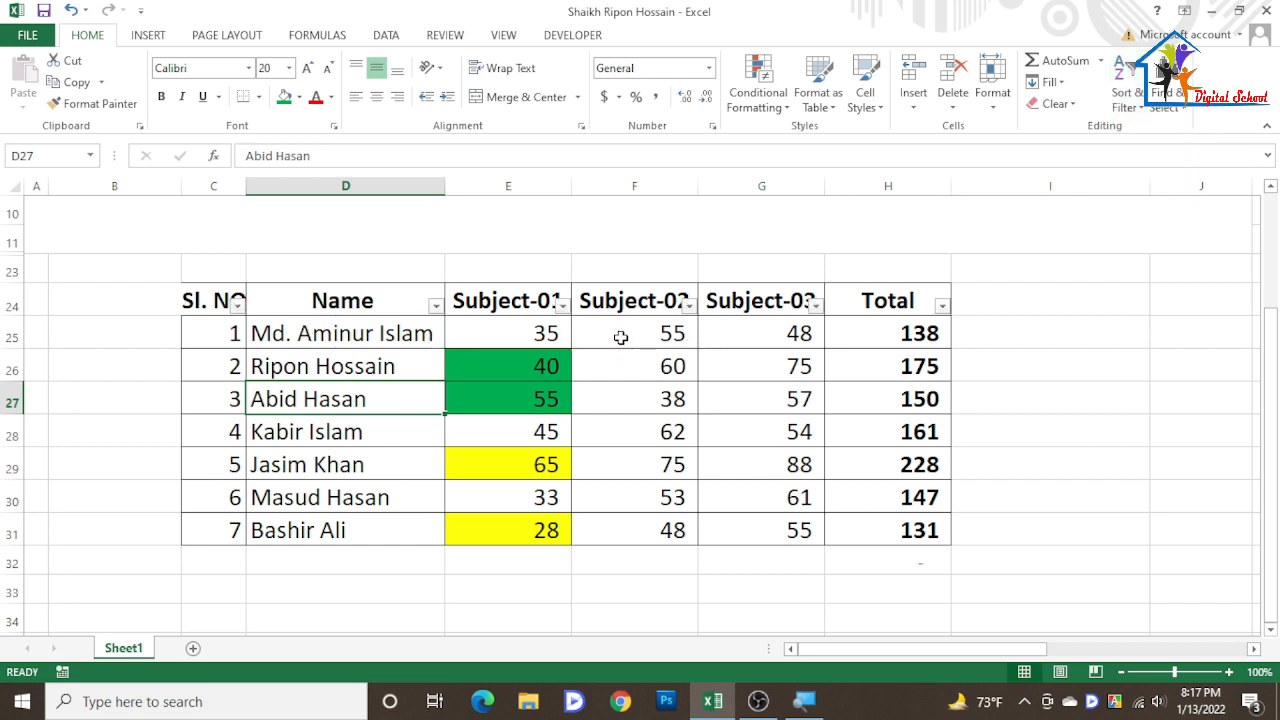
- Select the Name header cell and toggle AutoFilter off for the table
left_click(436, 305)
left_click(436, 305)
left_click(436, 305)
left_click(440, 312)
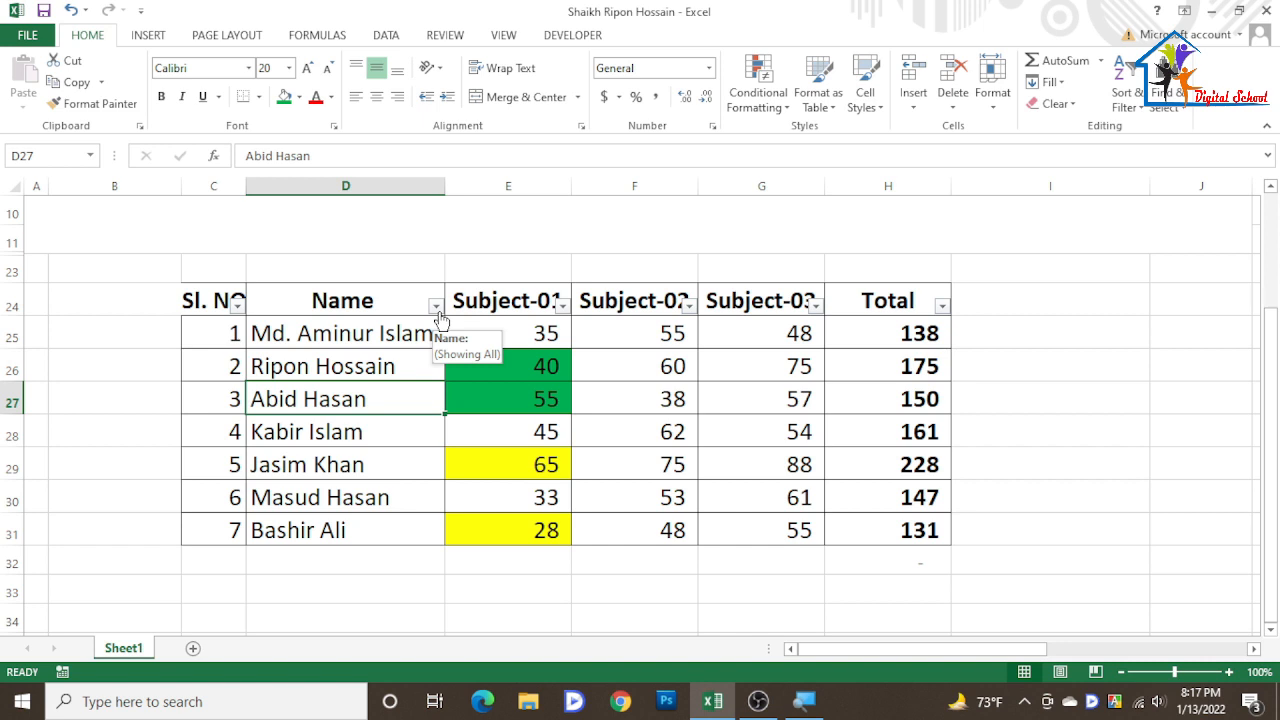
key("alt")
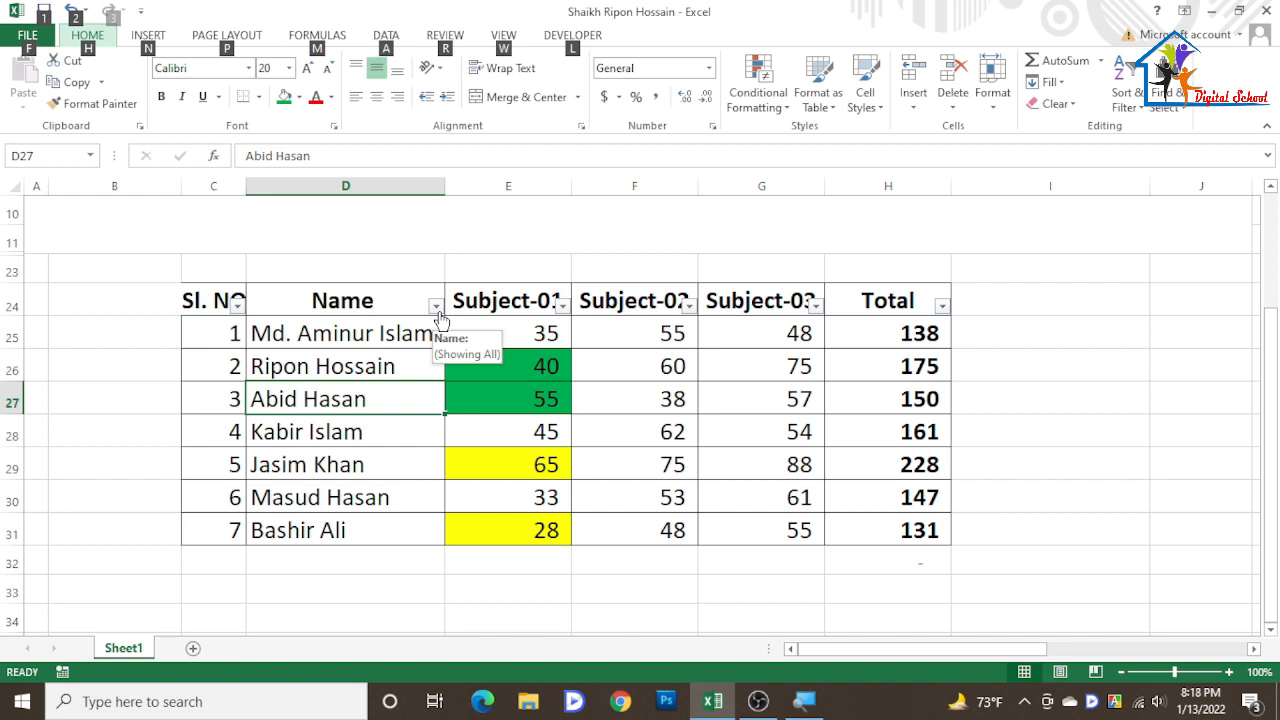
left_click(442, 296)
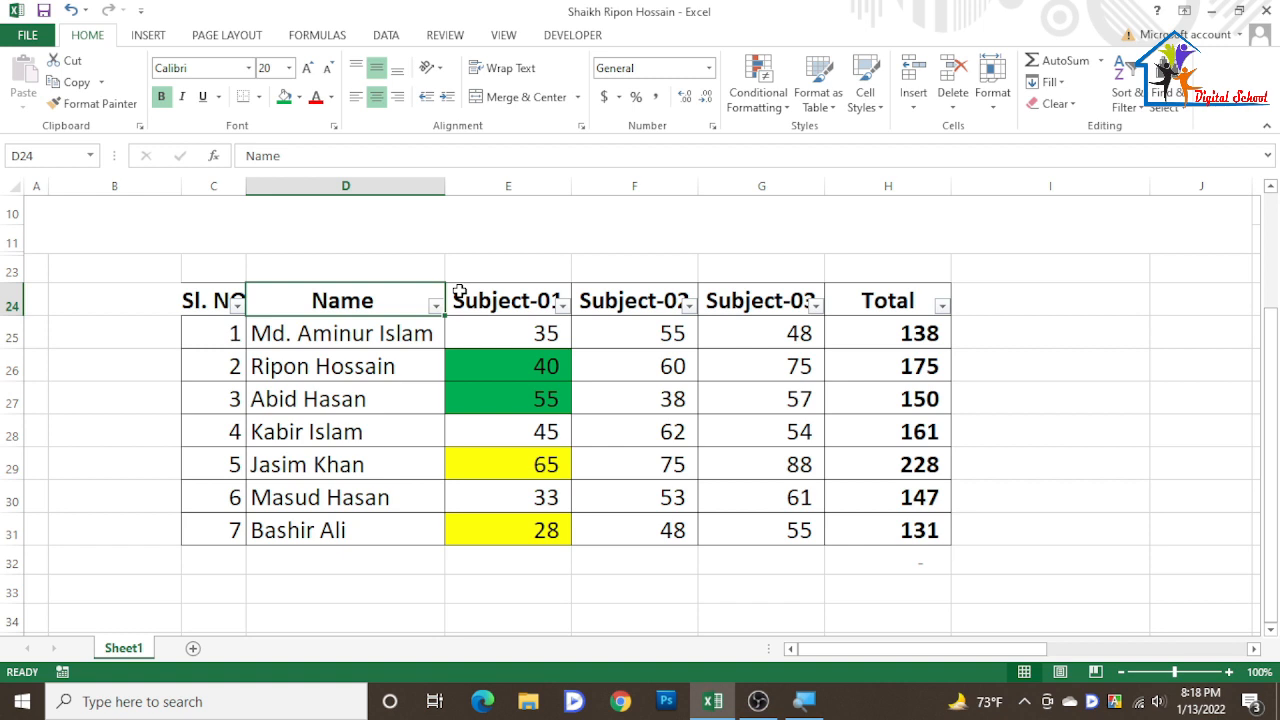
key("ctrl+shift+l")
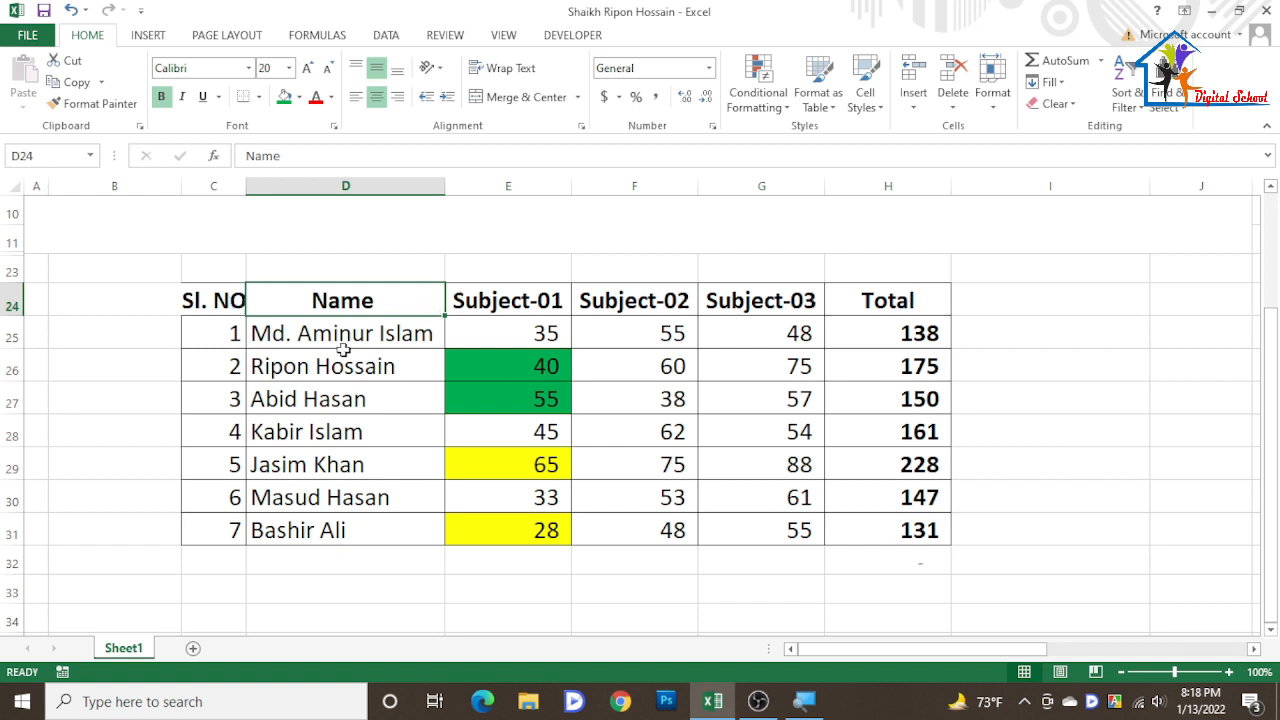
- Sort the Name column A to Z, expanding the selection to the whole table
left_click(1147, 113)
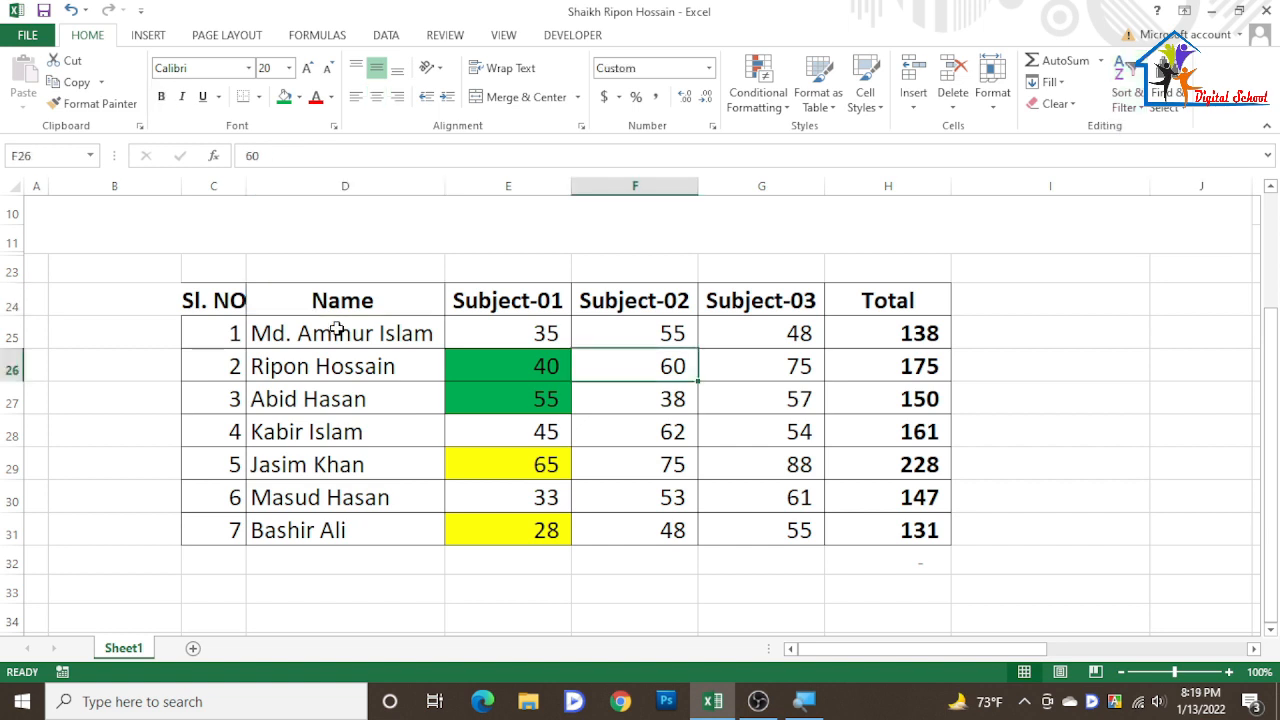
left_click_drag(337, 330, 362, 527)
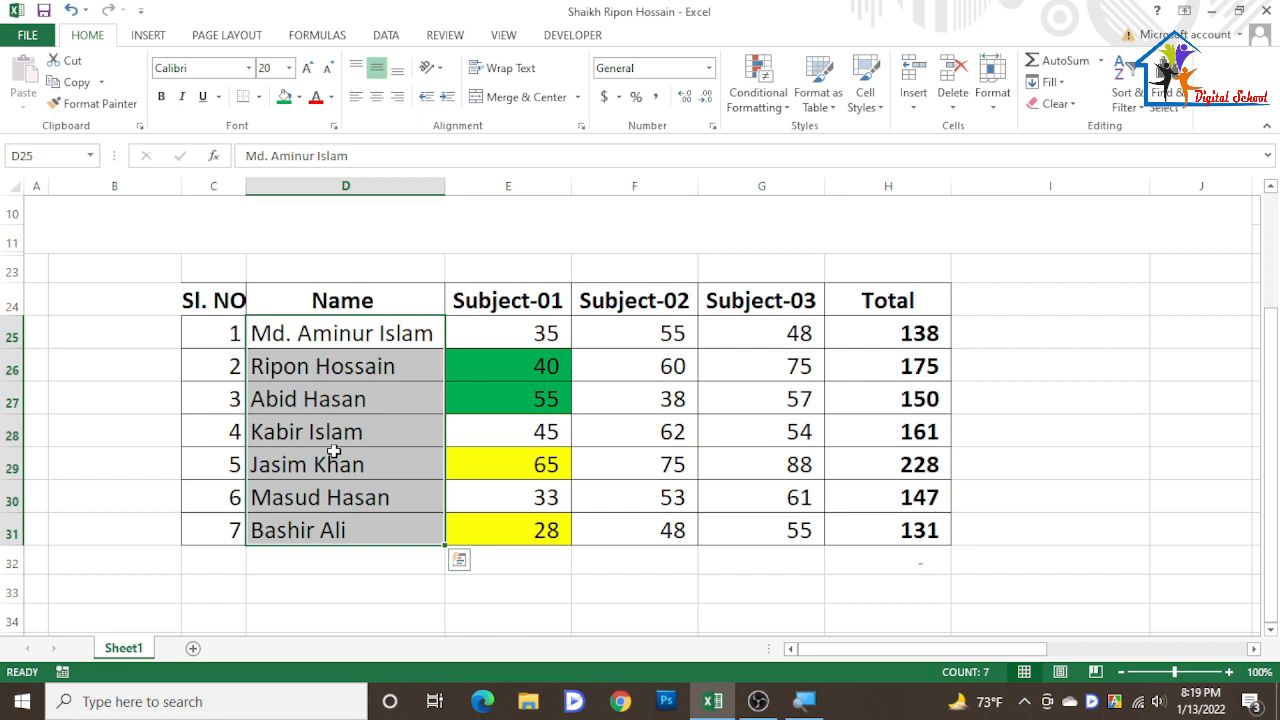
left_click(1130, 96)
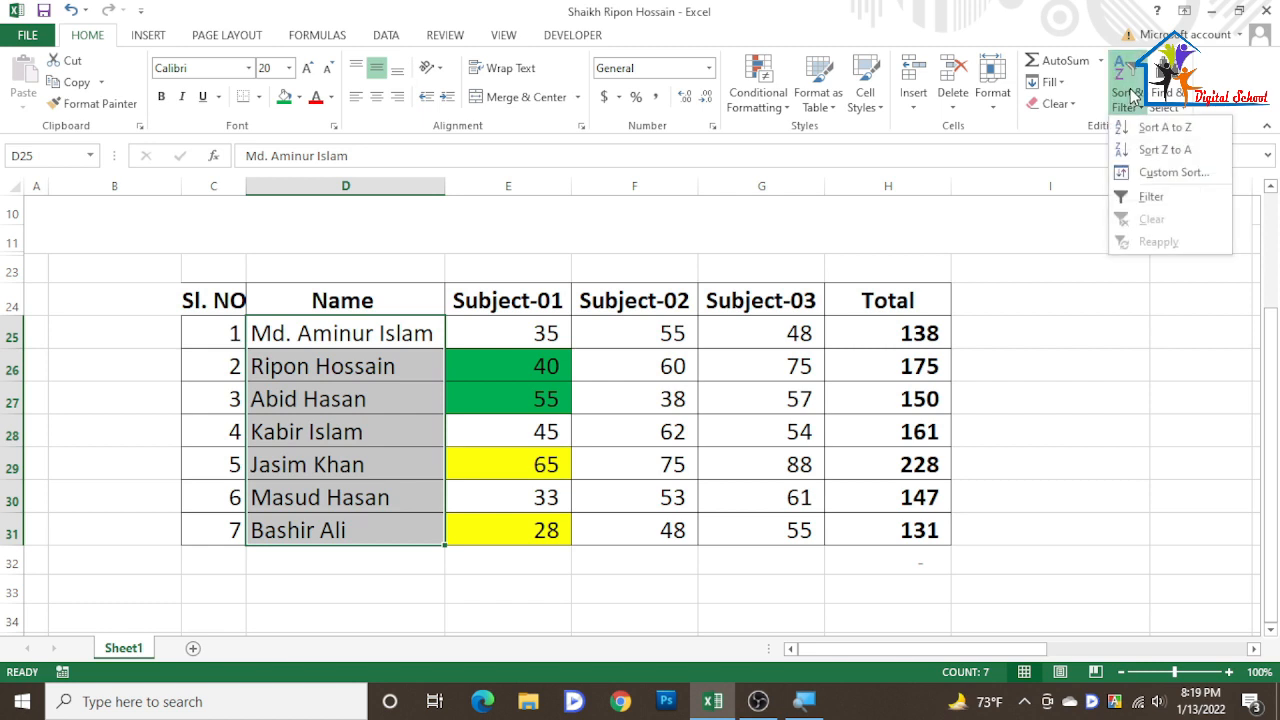
left_click(1168, 131)
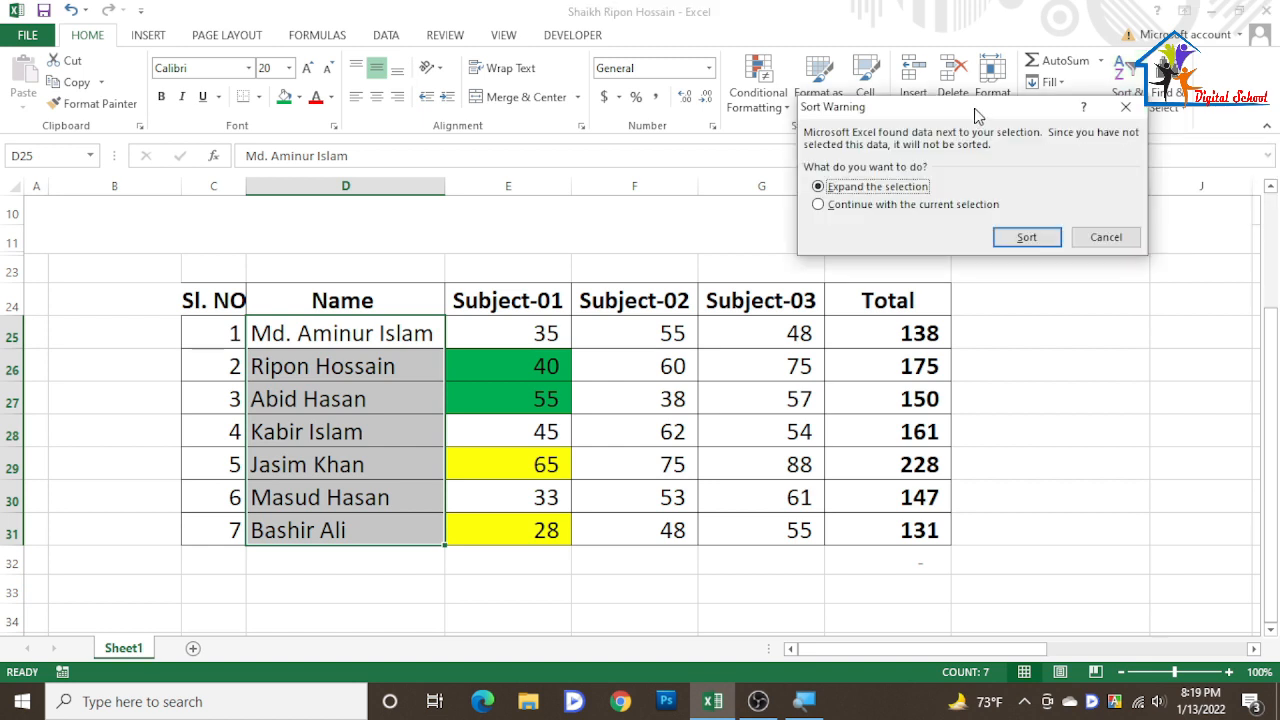
left_click_drag(962, 112, 984, 170)
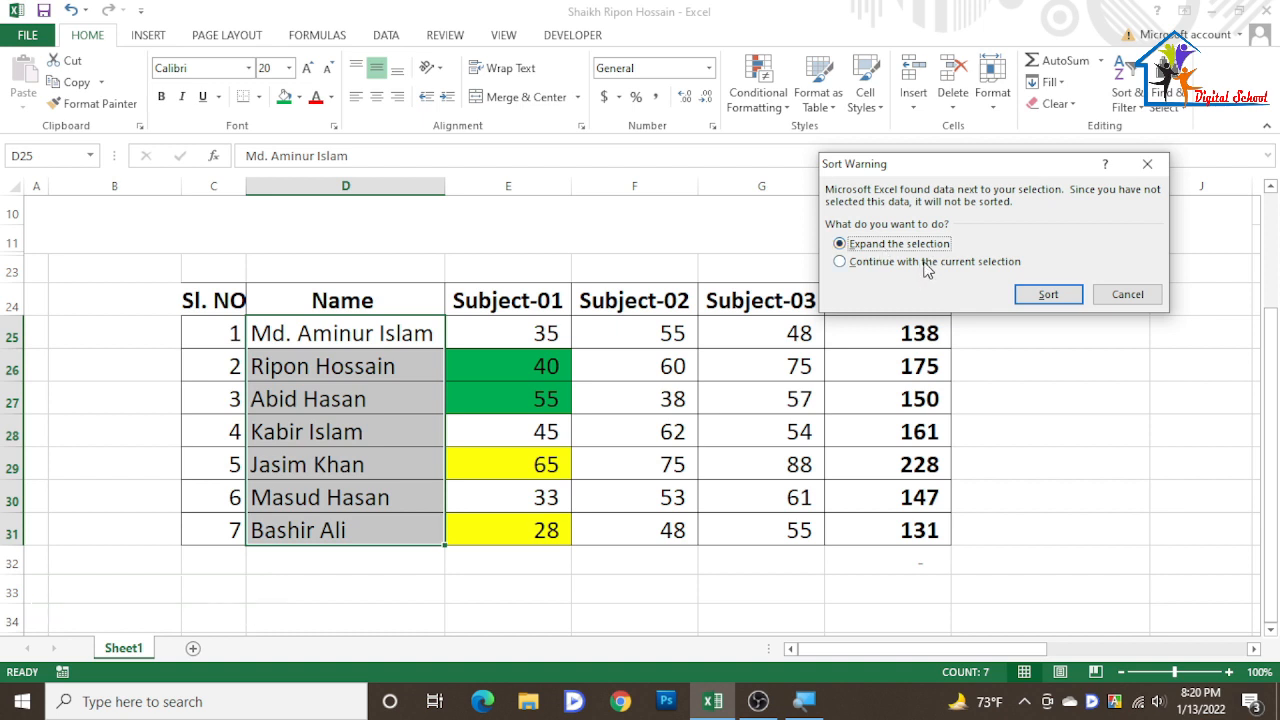
left_click(1058, 304)
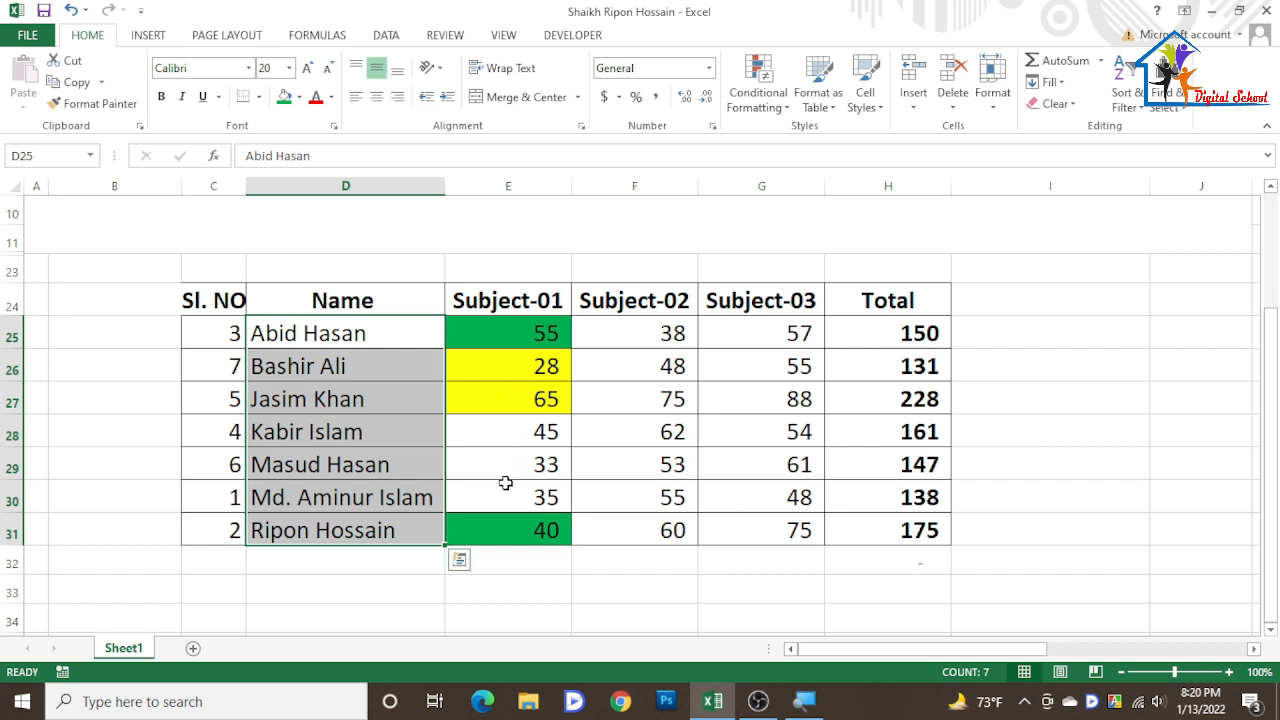
- Undo the name sort
left_click(70, 11)
left_click(553, 442)
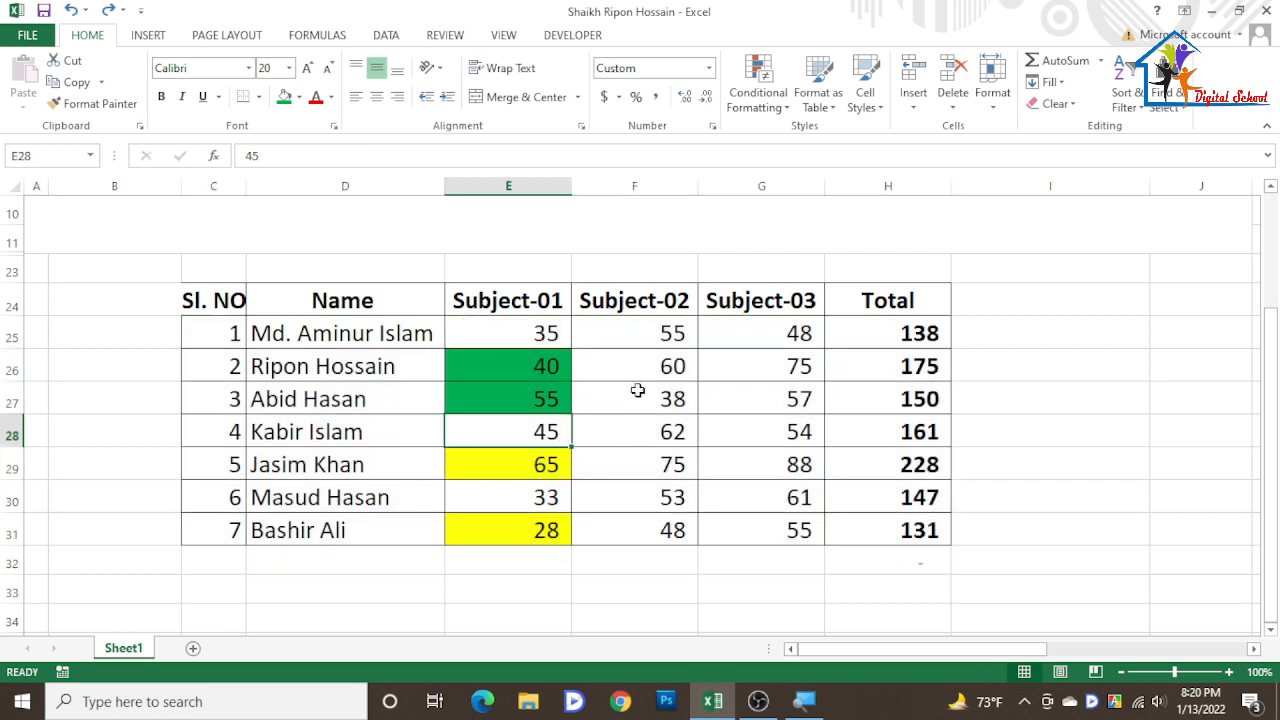
- Sort the Name column A to Z again, expanding the selection to the whole table
left_click(361, 334)
key("ctrl+shift+Down")
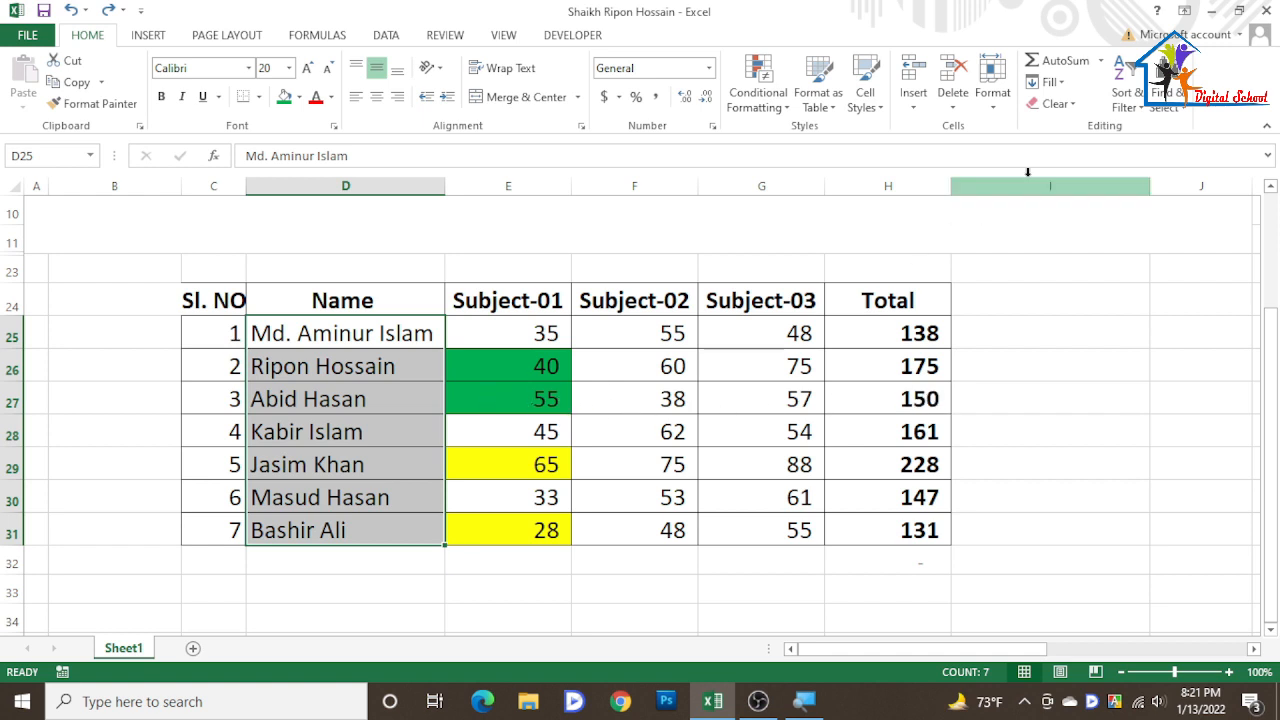
left_click(1138, 104)
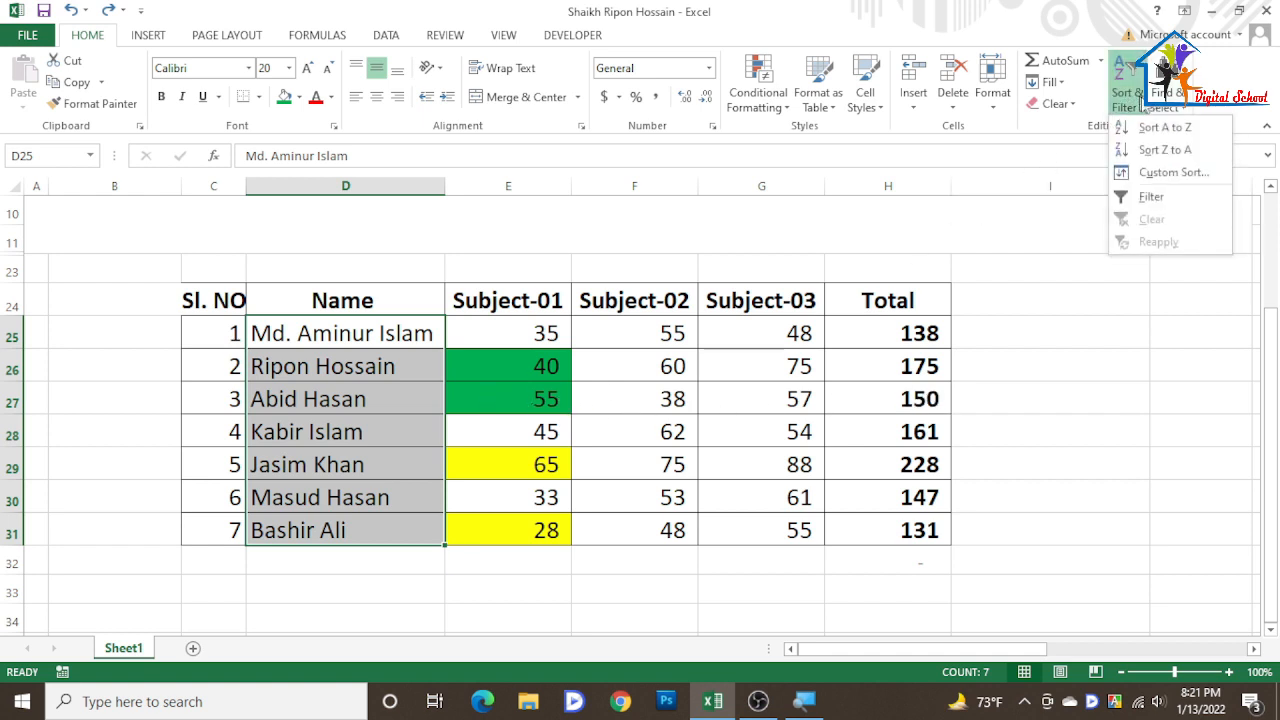
left_click(1162, 128)
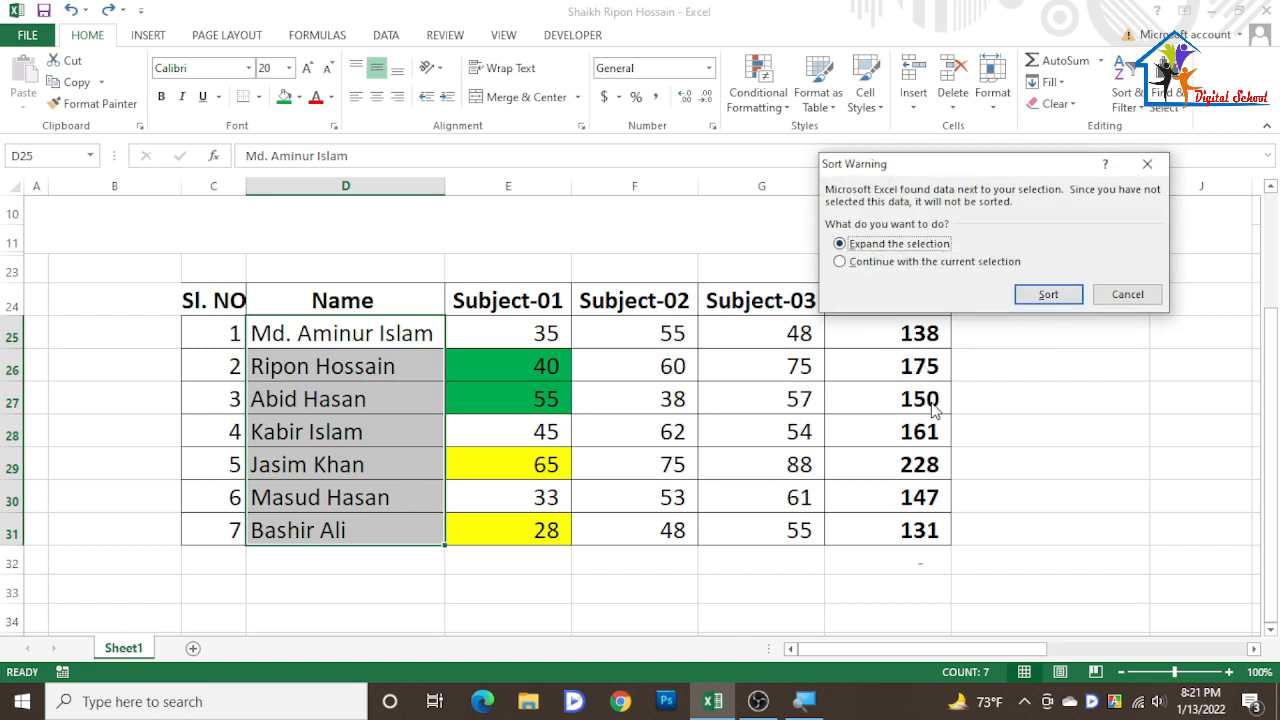
left_click(1048, 293)
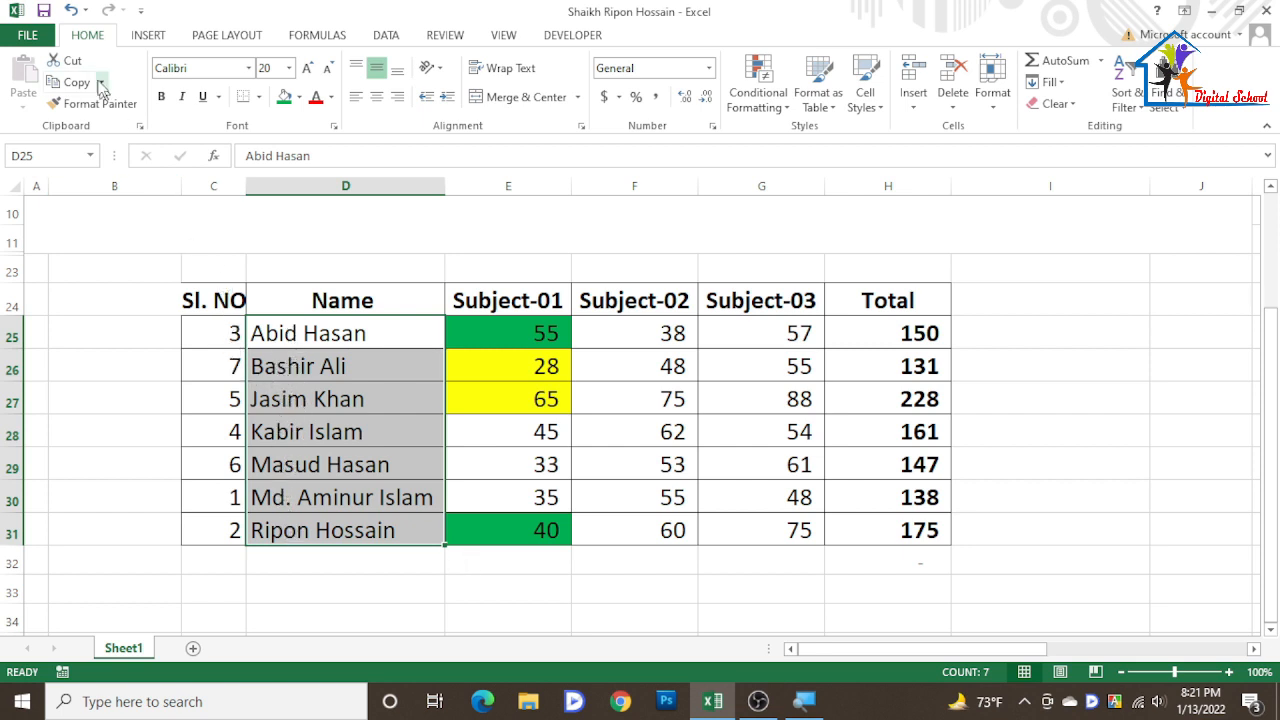
- Undo the name sort
left_click(70, 9)
left_click(560, 488)
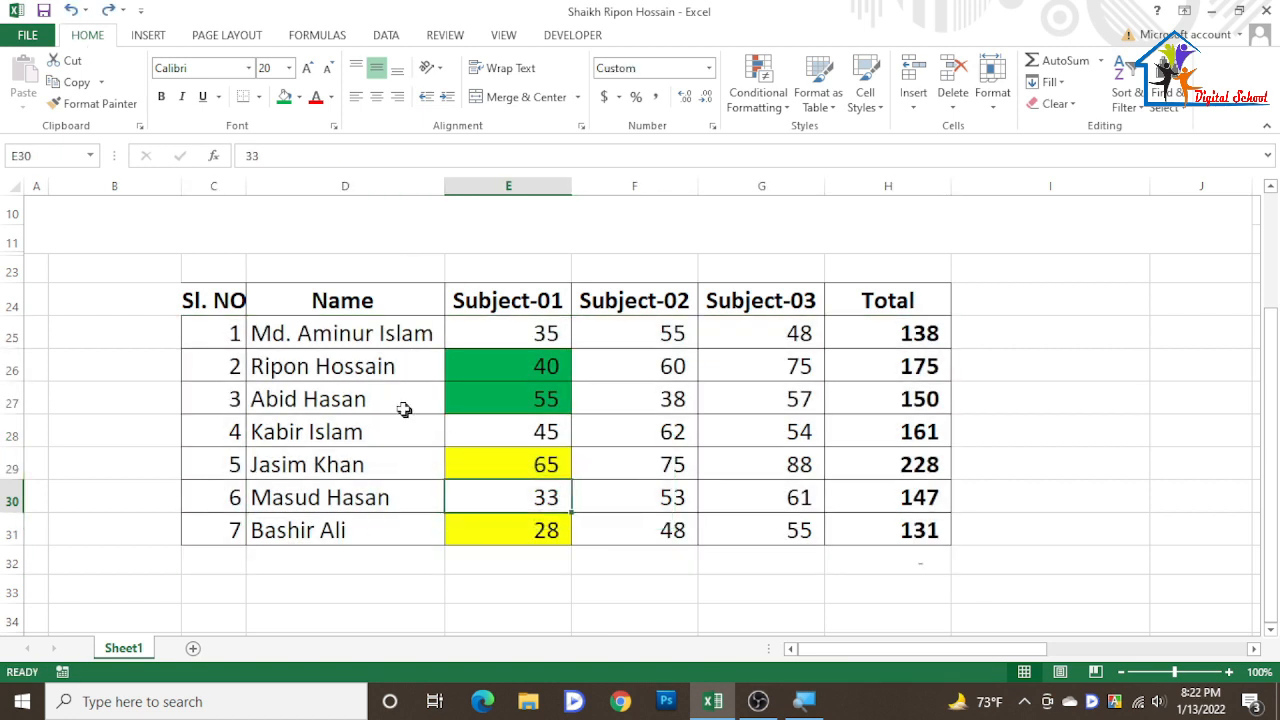
left_click_drag(360, 328, 371, 527)
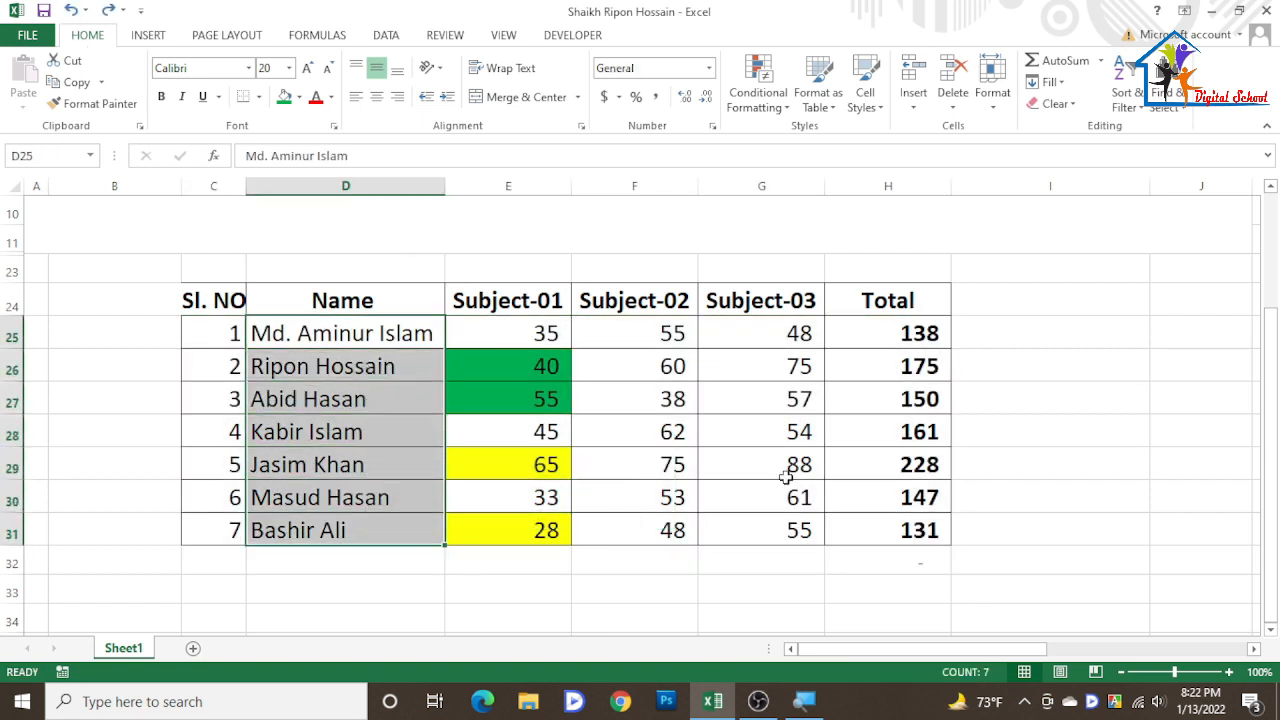
left_click(905, 398)
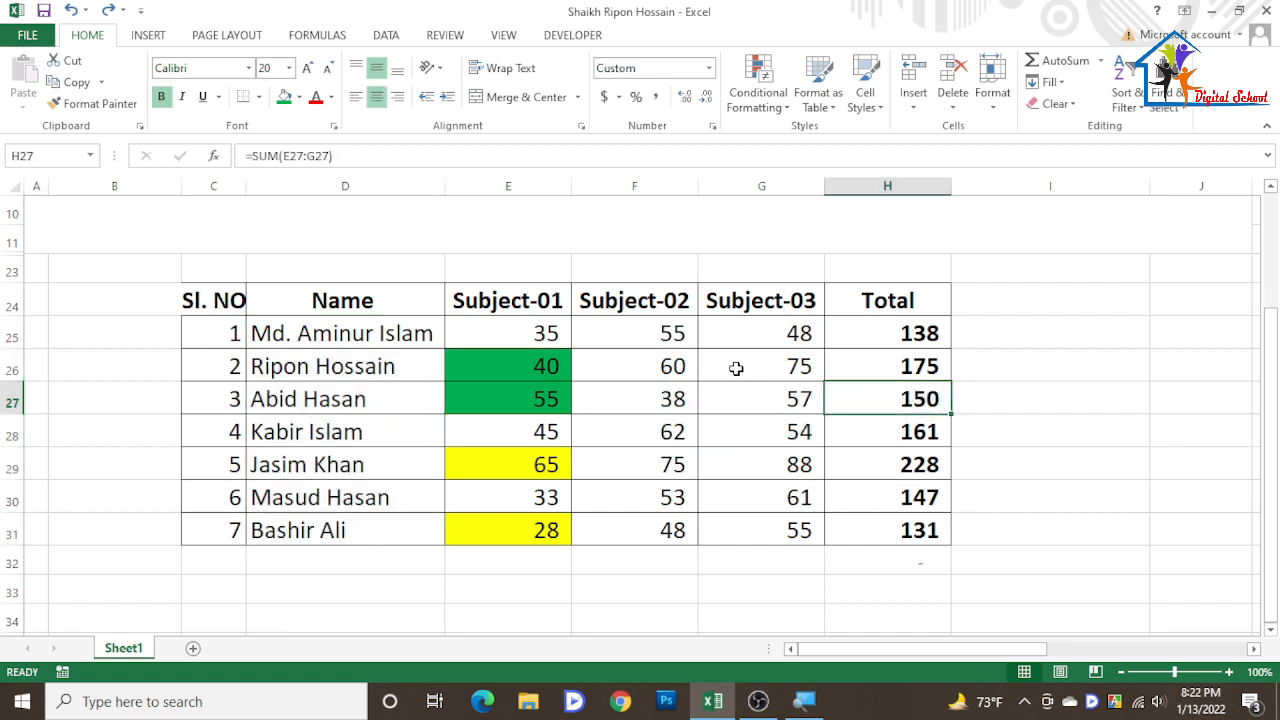
left_click(285, 97)
- Sort only the Name column A to Z, continuing with the current selection
left_click_drag(345, 333, 337, 526)
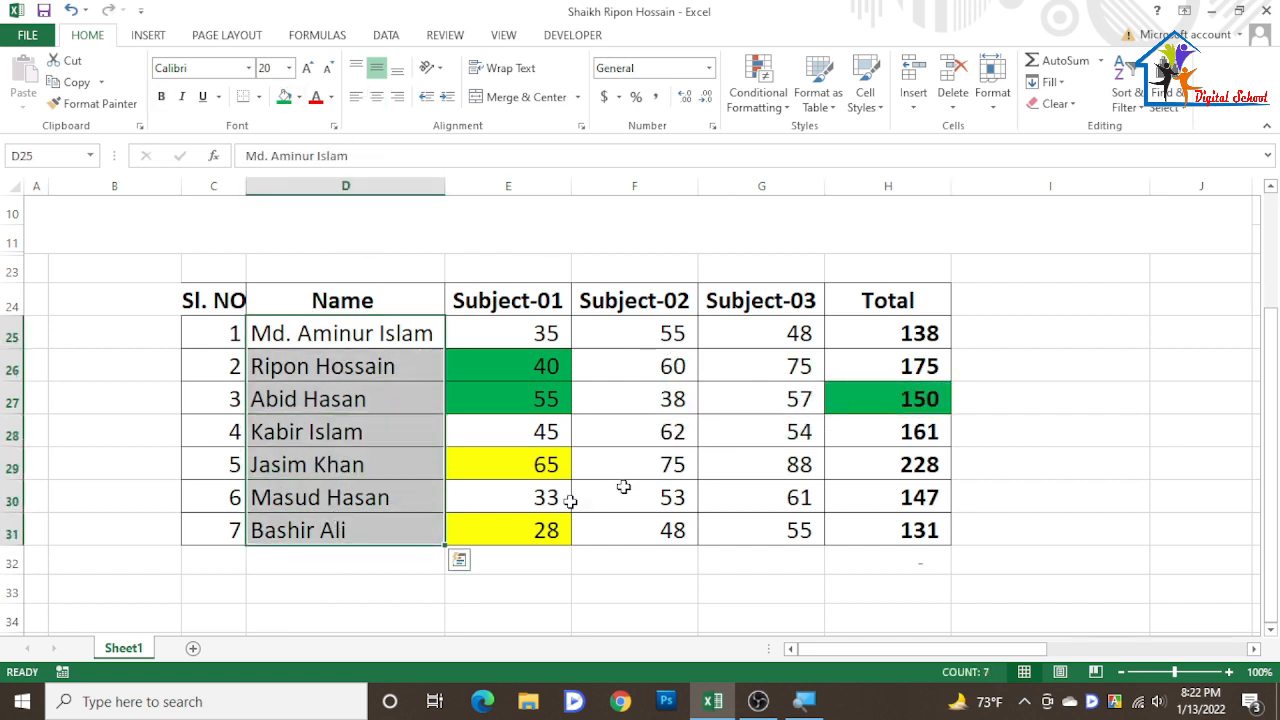
left_click(1128, 97)
left_click(1163, 133)
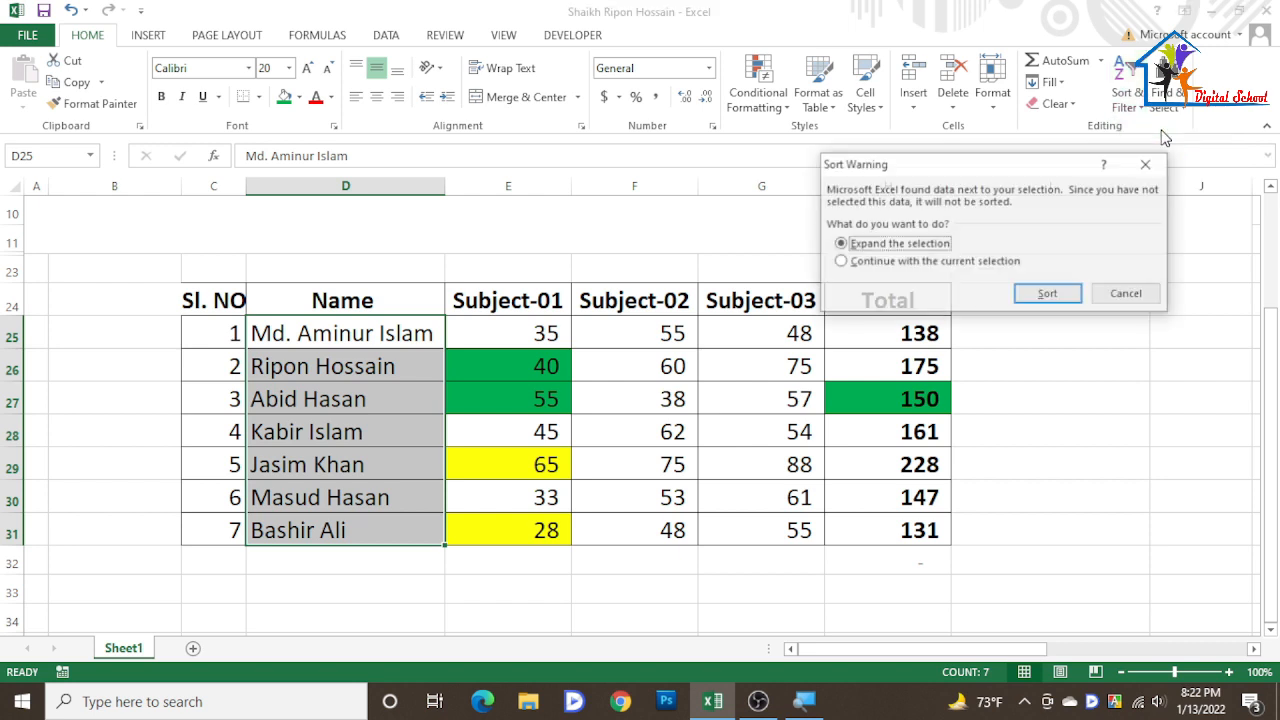
left_click(840, 262)
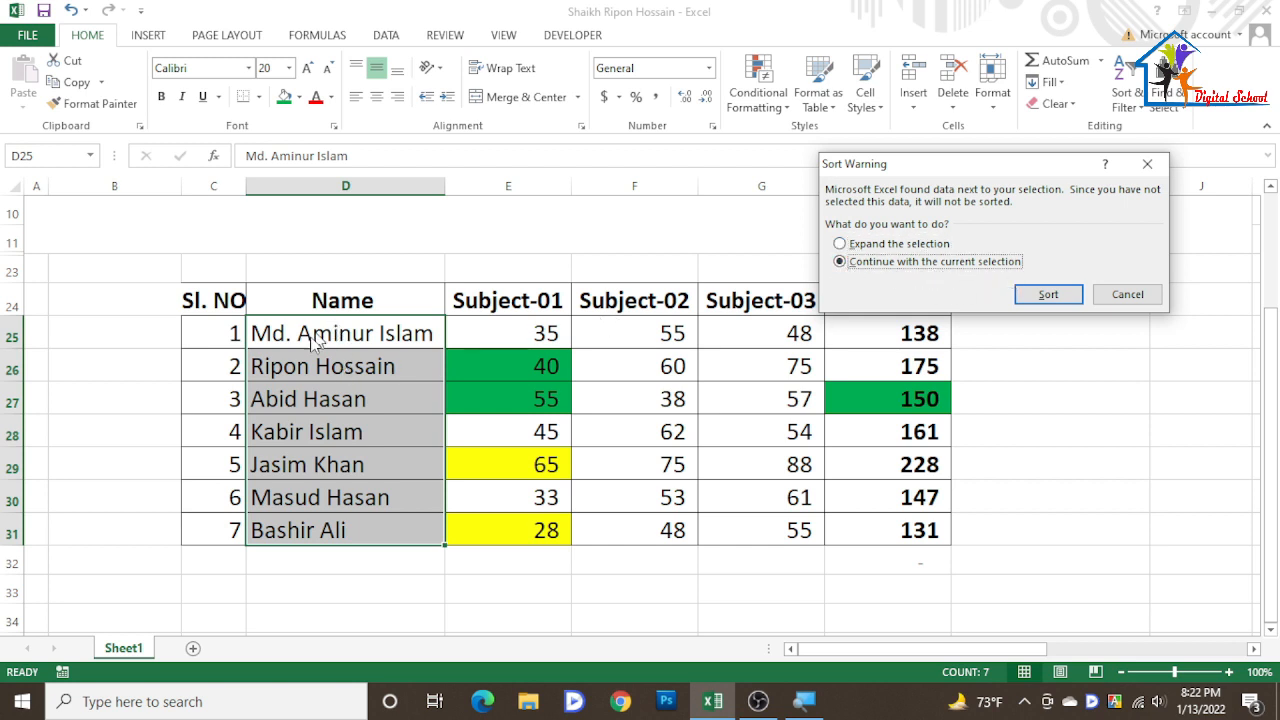
left_click(1074, 293)
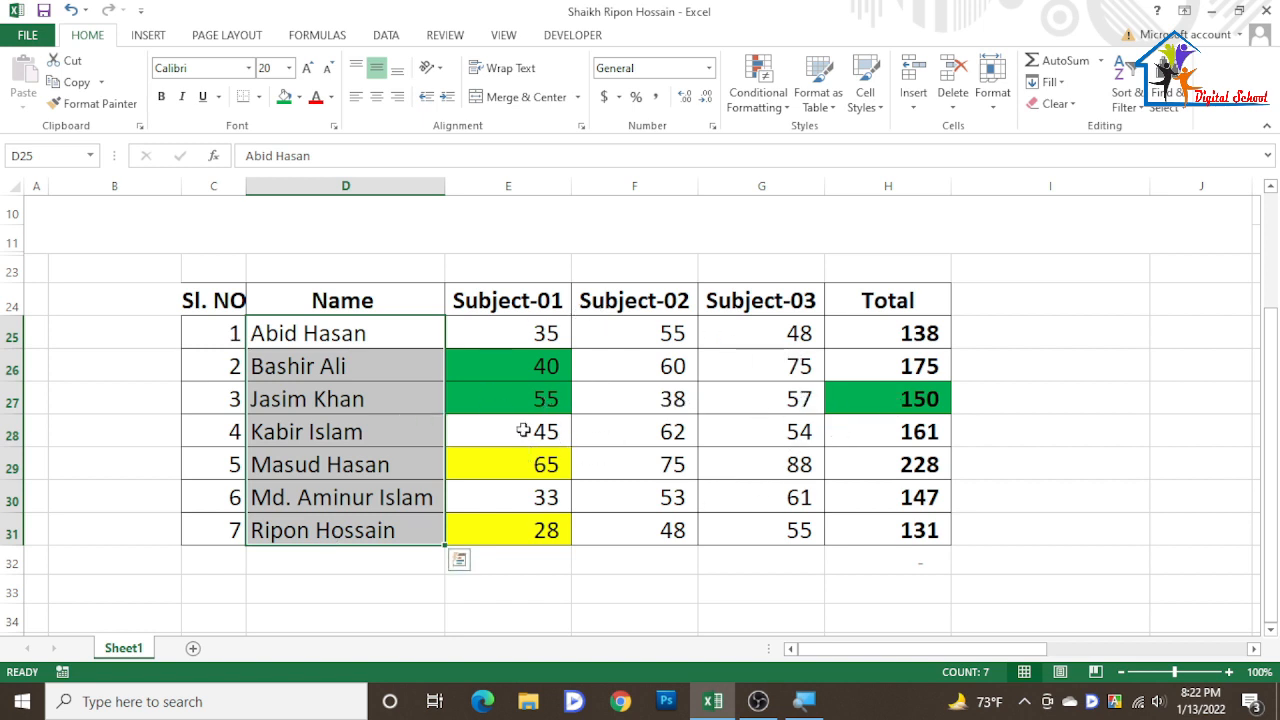
- Undo the names-only sort
left_click_drag(523, 403, 854, 396)
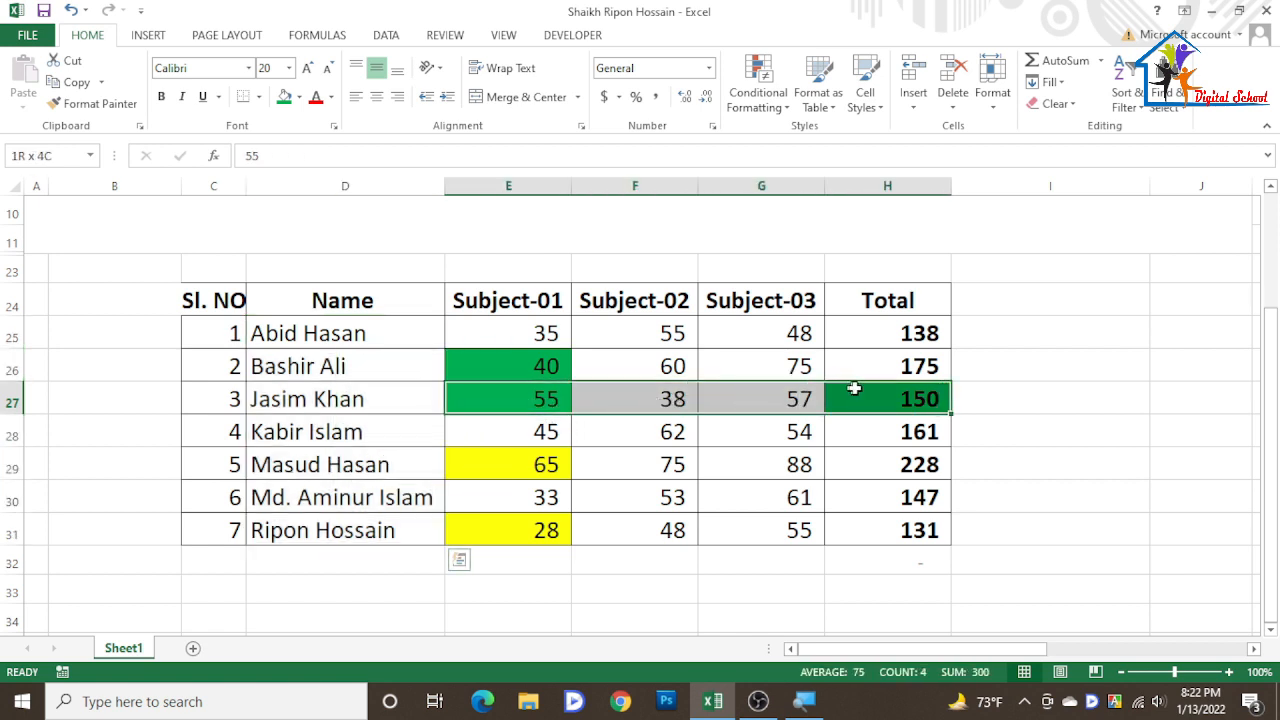
left_click_drag(533, 330, 860, 300)
left_click(347, 332)
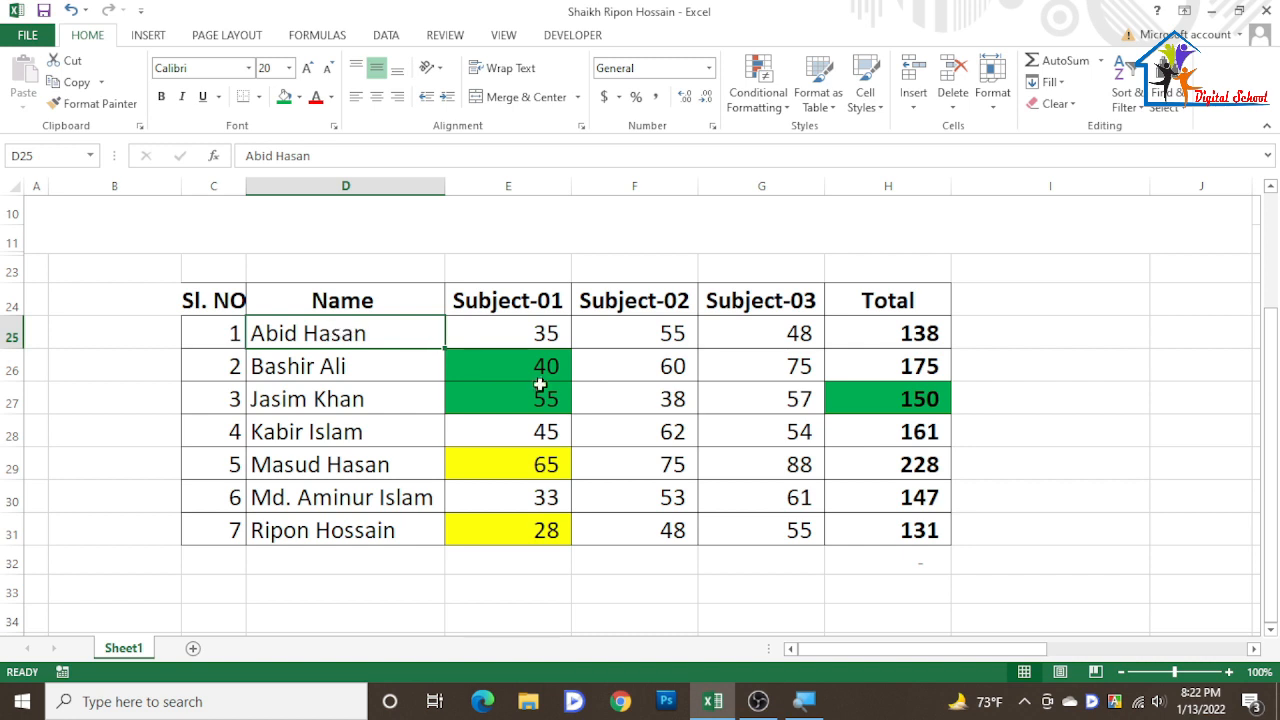
left_click_drag(554, 403, 902, 392)
key("ctrl+z")
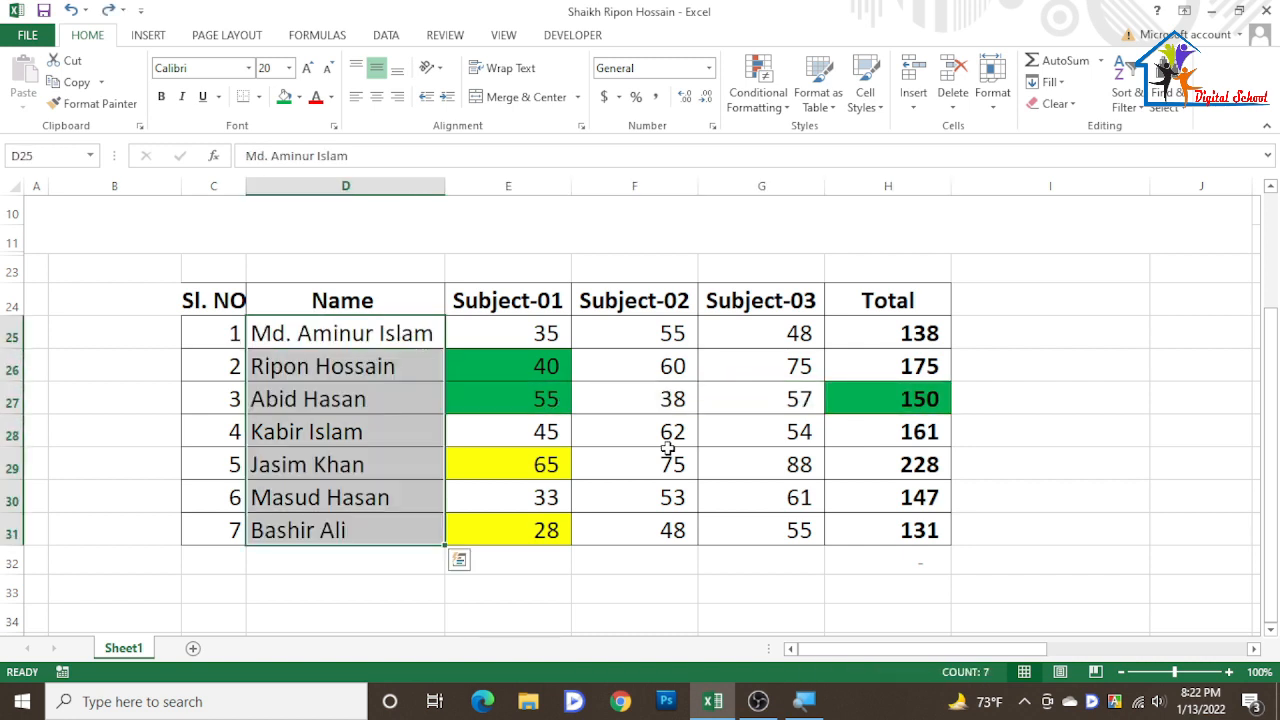
- Sort the Name column Z to A, expanding the selection to the whole table
left_click(637, 457)
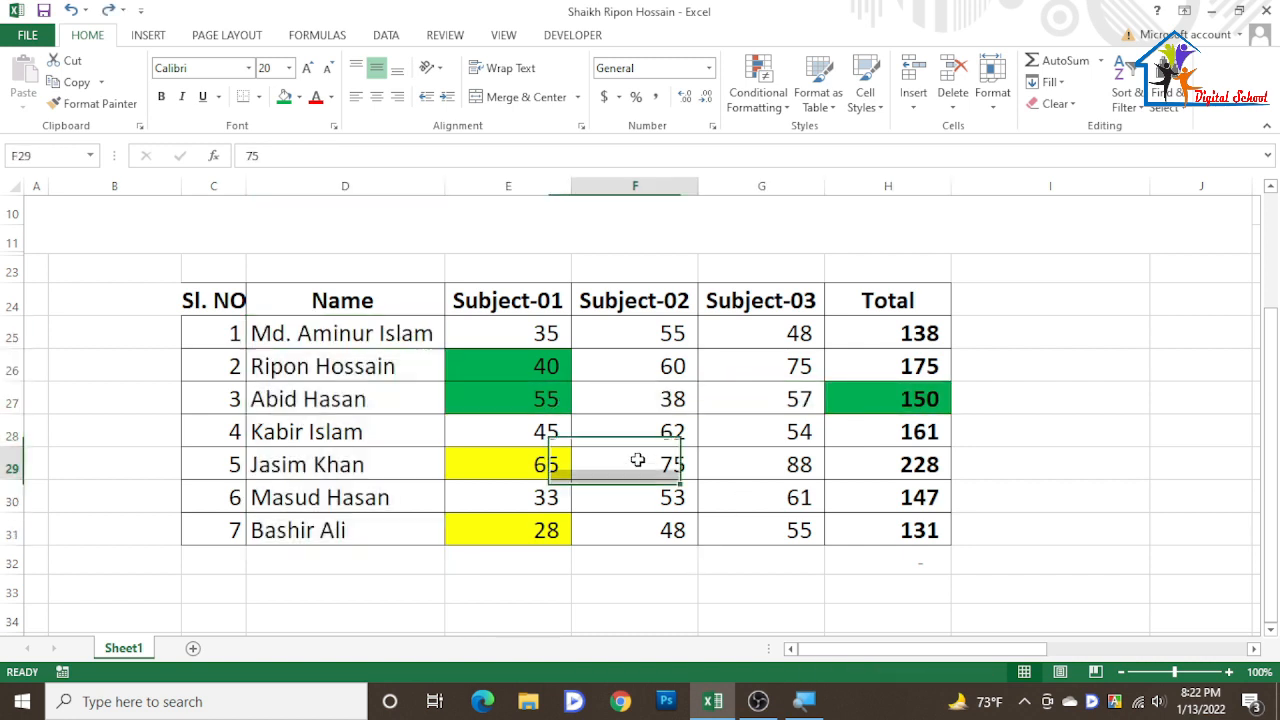
left_click_drag(363, 334, 340, 530)
left_click(1127, 95)
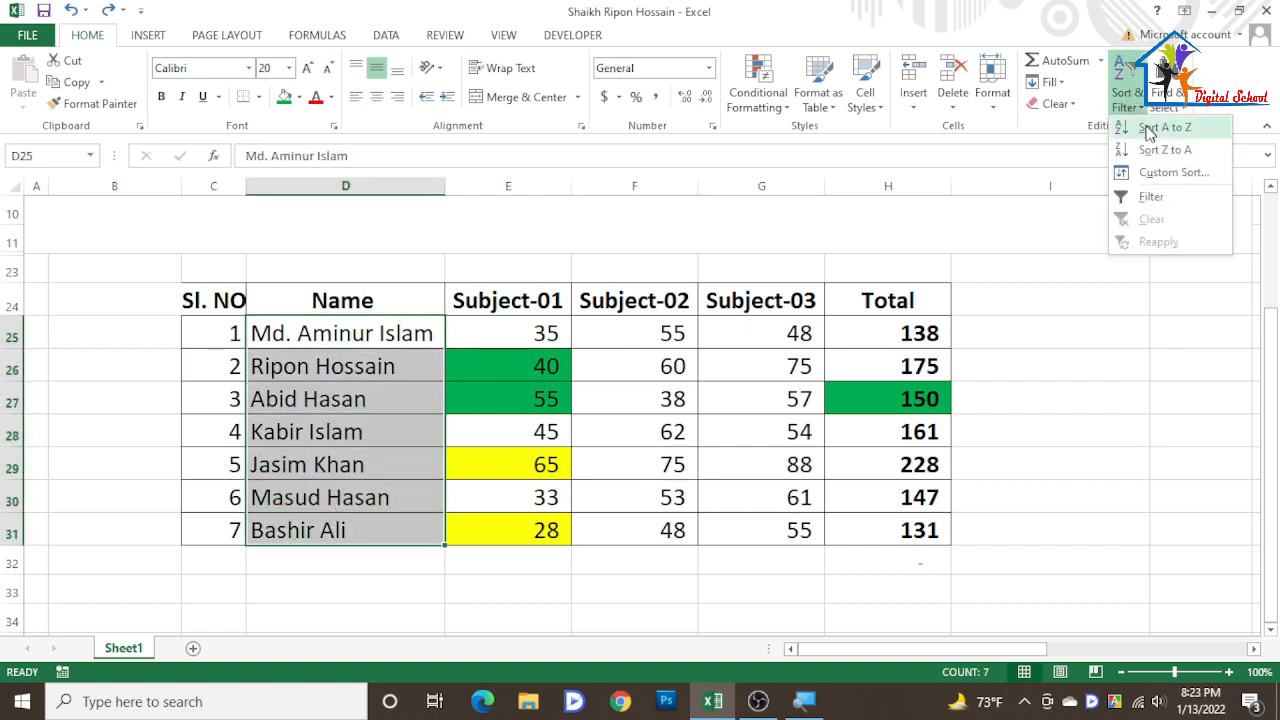
left_click(1155, 150)
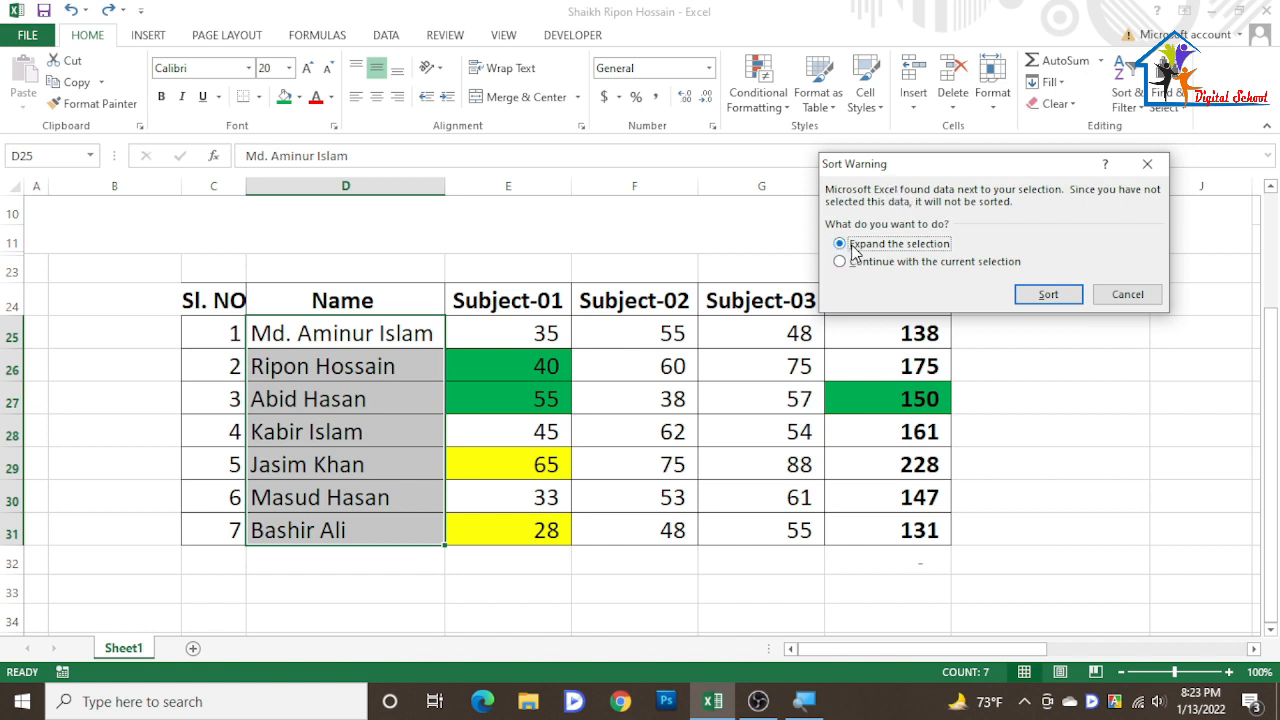
left_click(1048, 296)
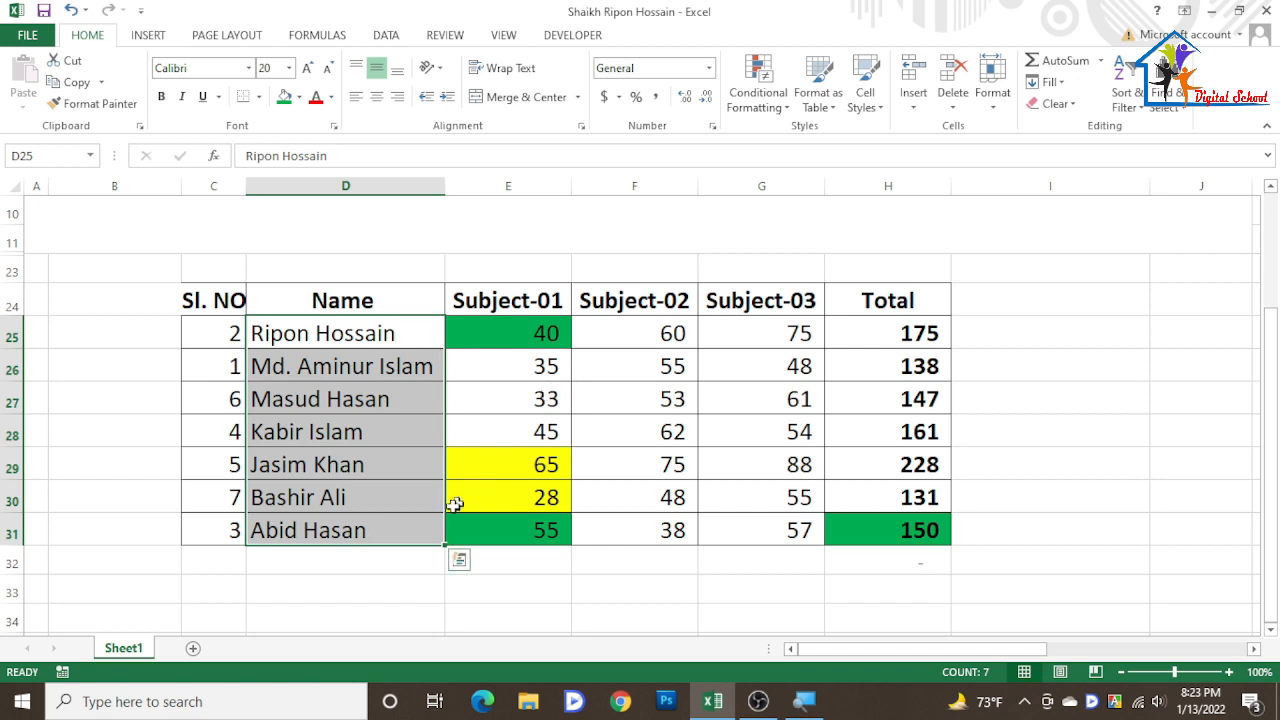
- Sort the Total column smallest to largest, expanding the selection to the whole table
left_click_drag(247, 534, 913, 532)
left_click(268, 531)
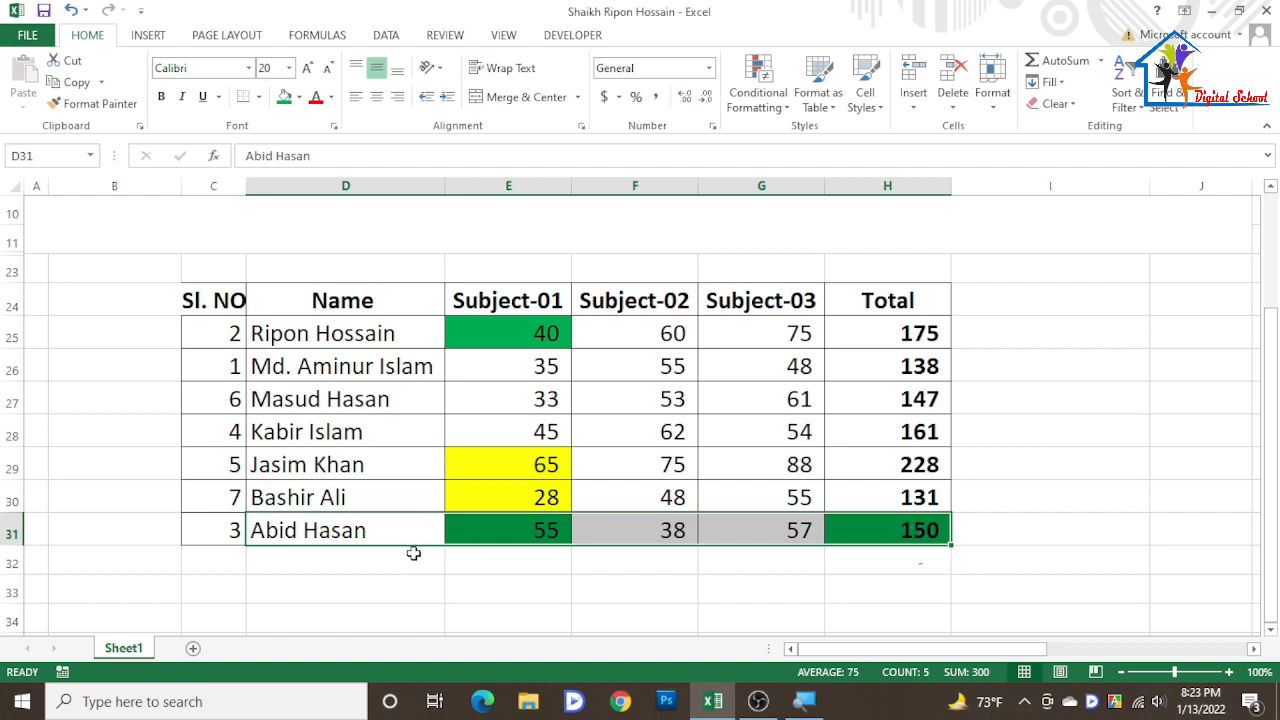
left_click(335, 331)
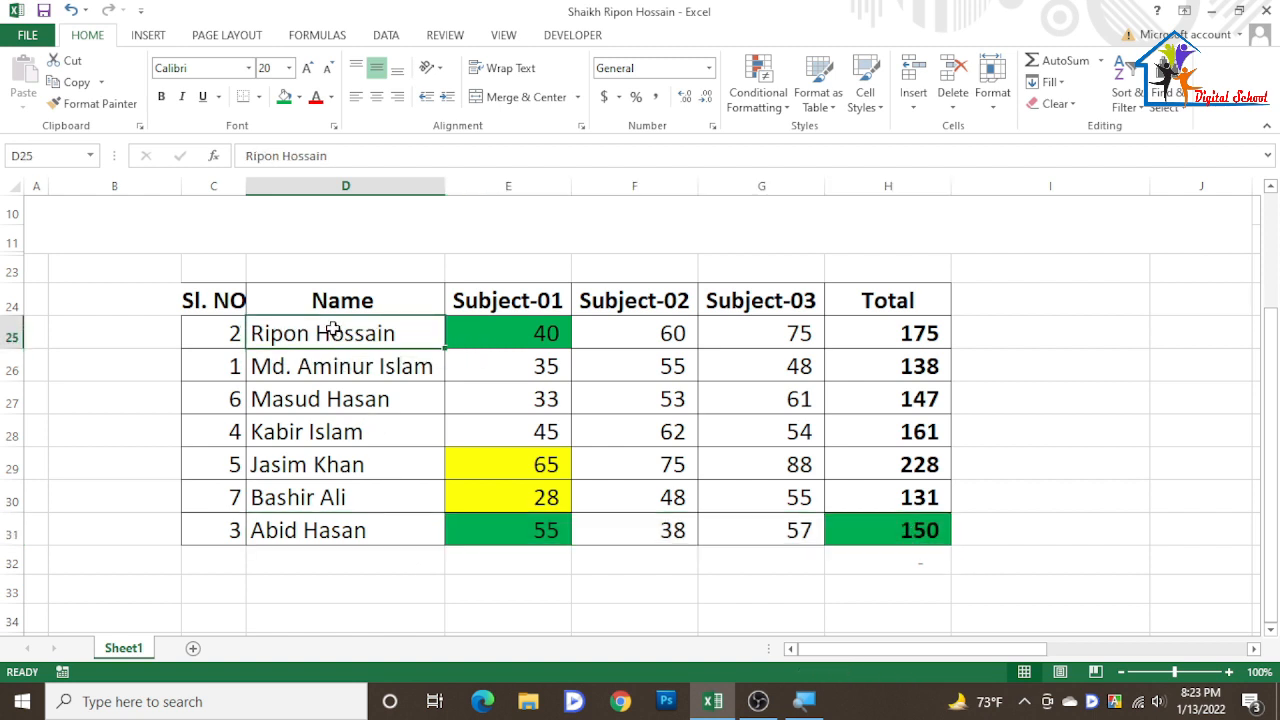
mouse_move(322, 333)
left_mouse_down()
mouse_move(325, 431)
mouse_move(353, 496)
left_mouse_up()
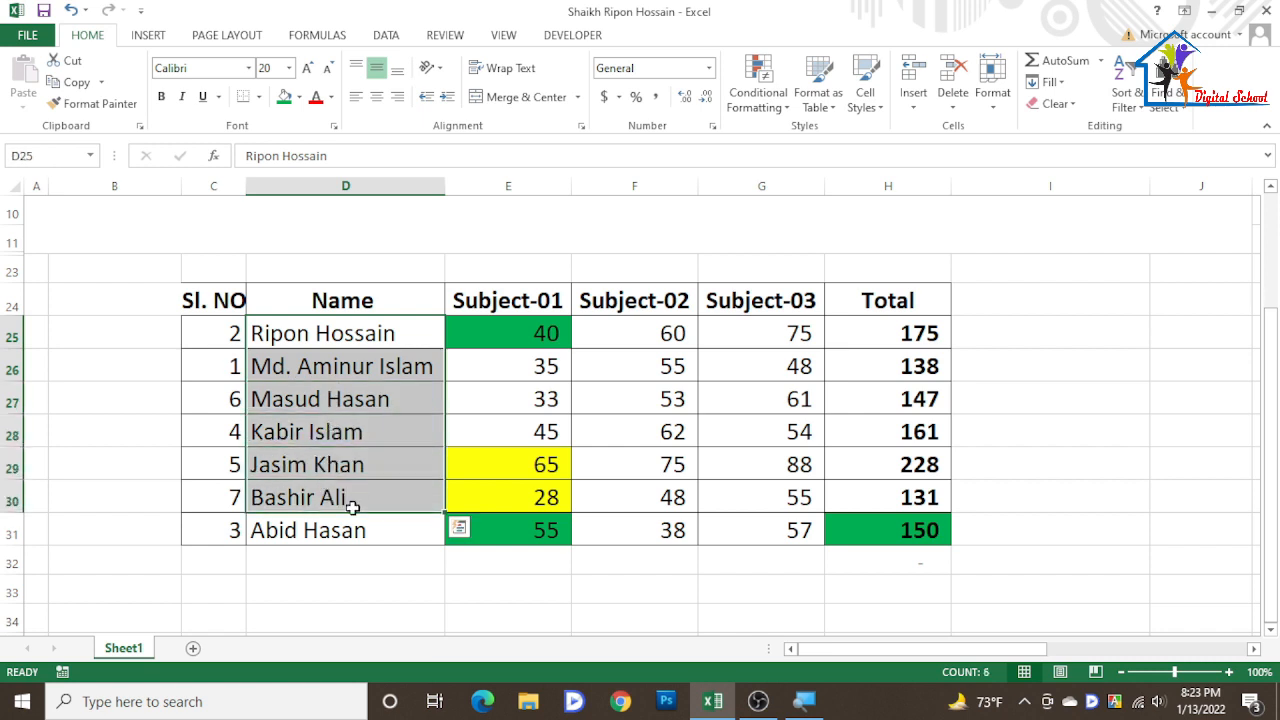
mouse_move(348, 533)
left_mouse_down()
mouse_move(357, 393)
mouse_move(345, 331)
mouse_move(363, 378)
mouse_move(360, 520)
left_mouse_up()
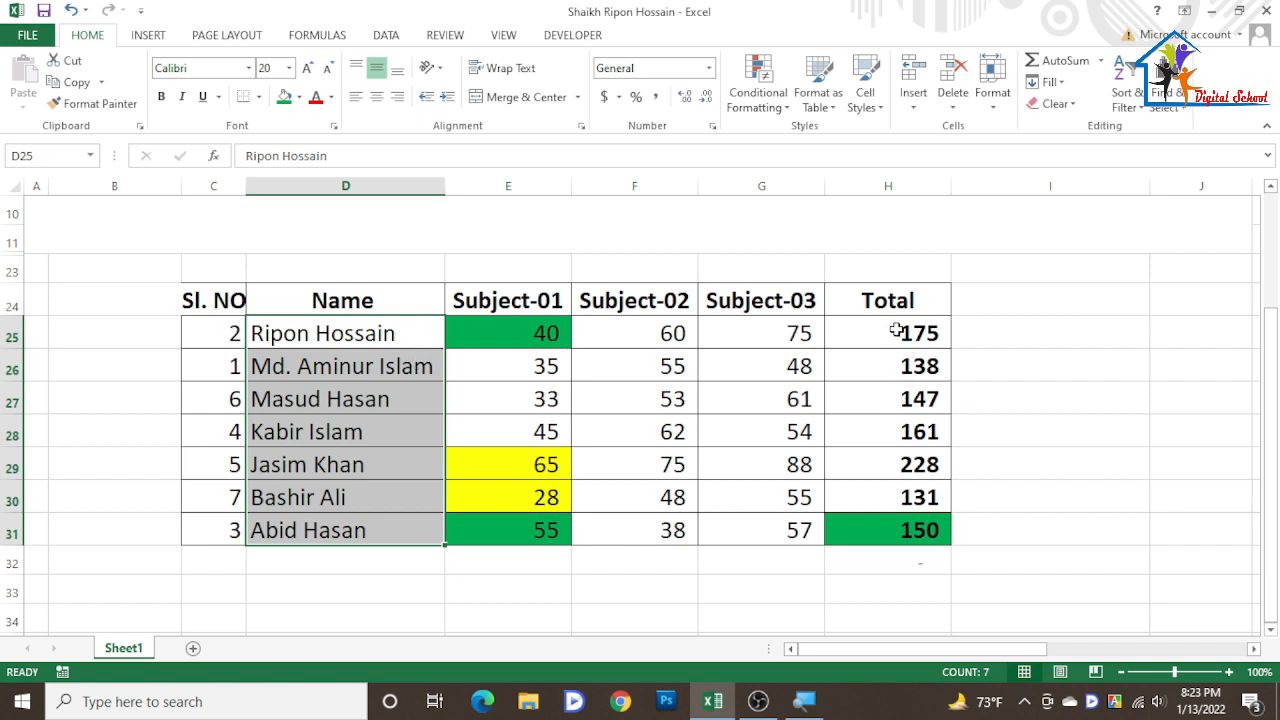
left_click_drag(889, 330, 931, 518)
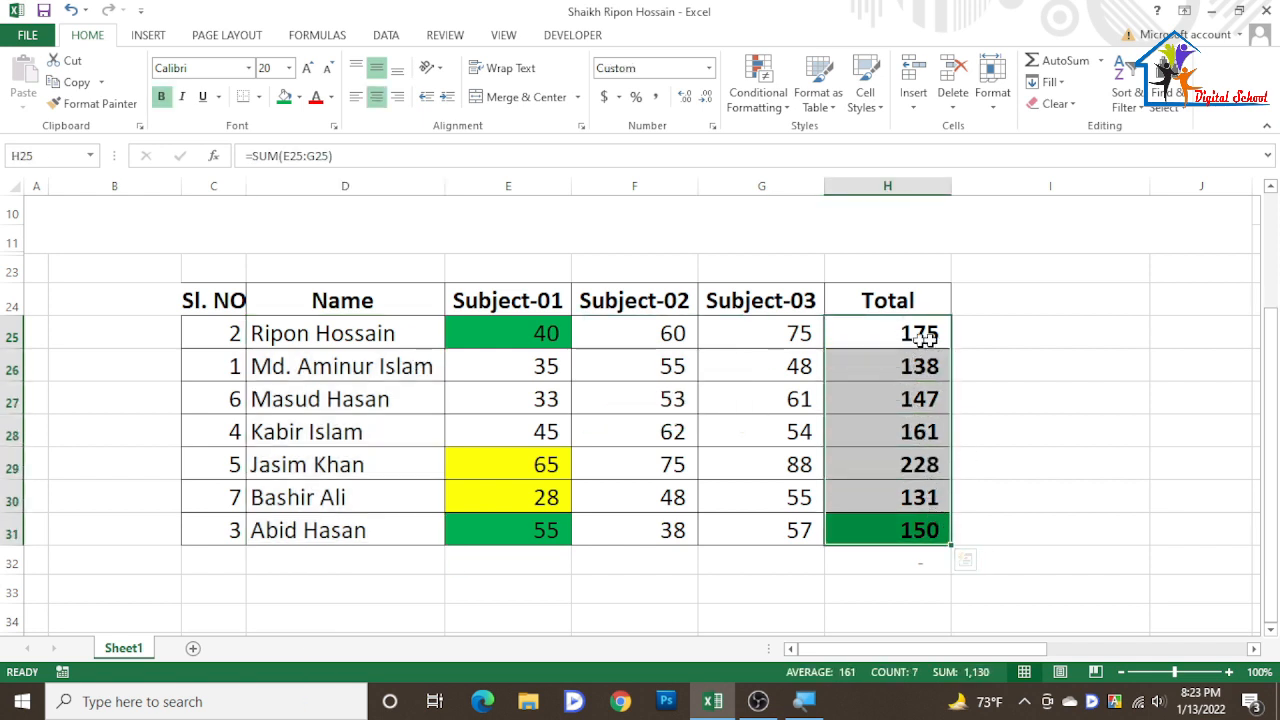
left_click_drag(872, 333, 865, 528)
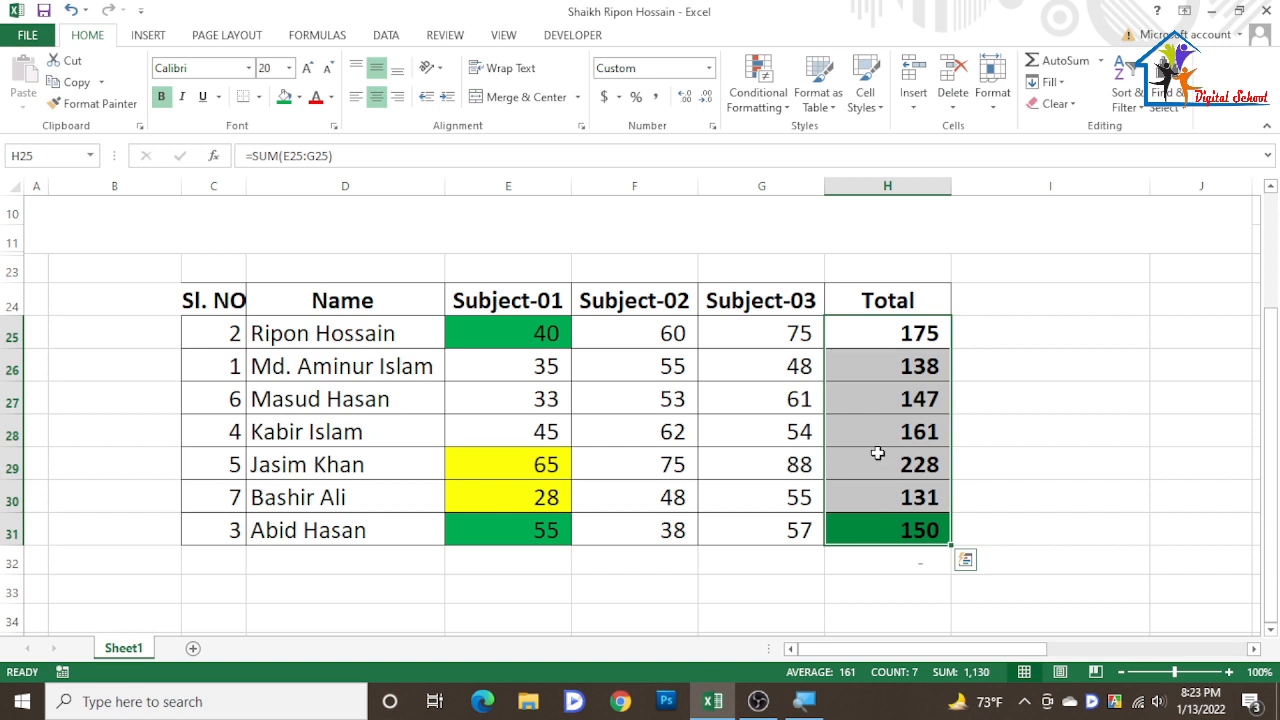
left_click(1129, 92)
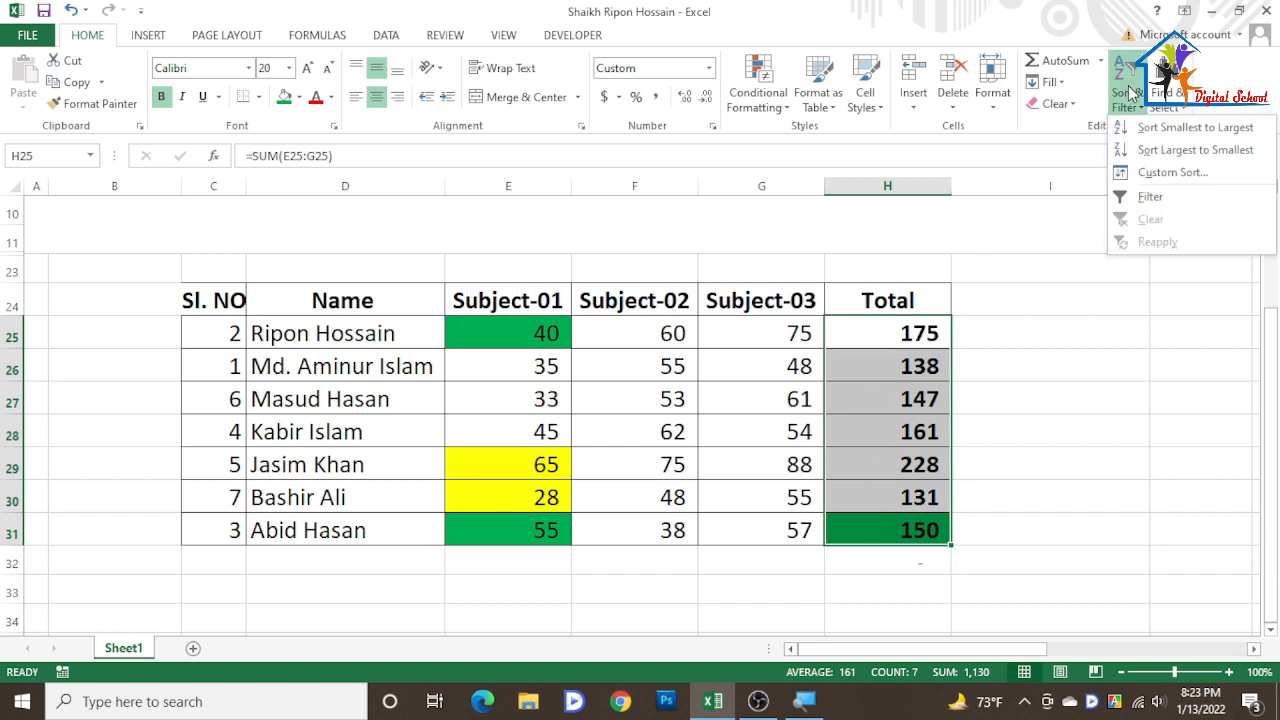
left_click(1164, 128)
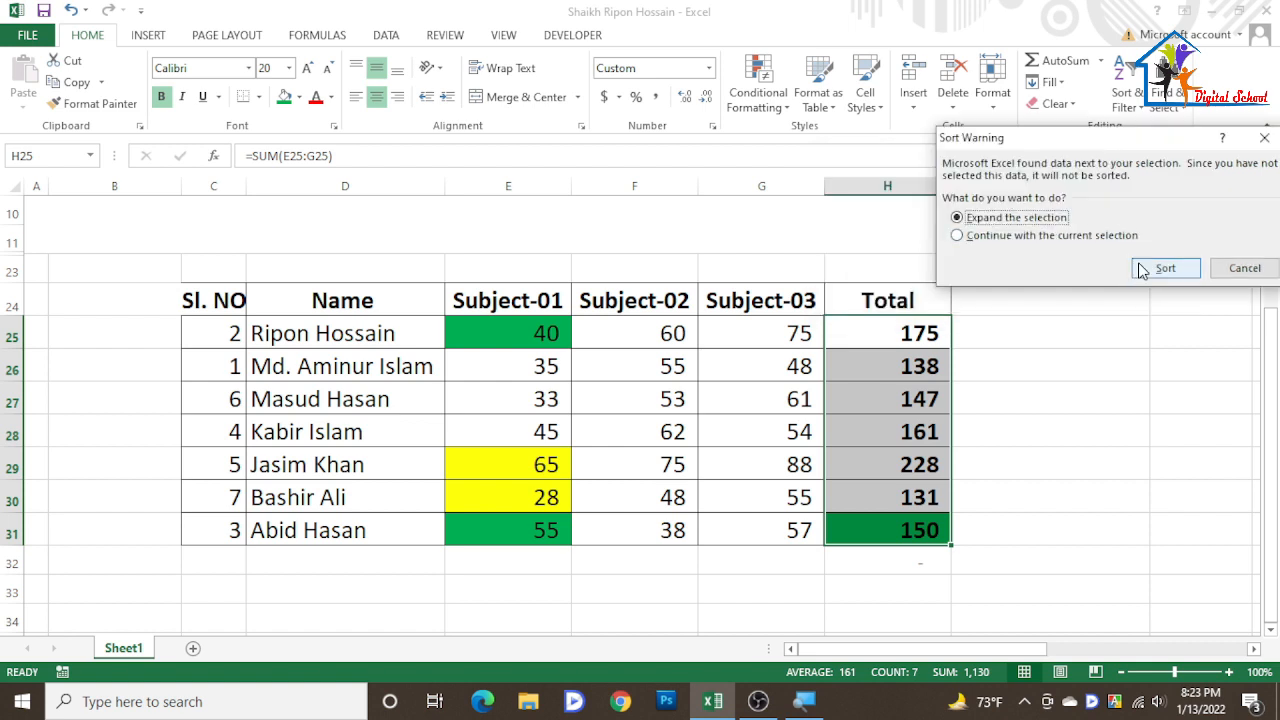
left_click(1142, 268)
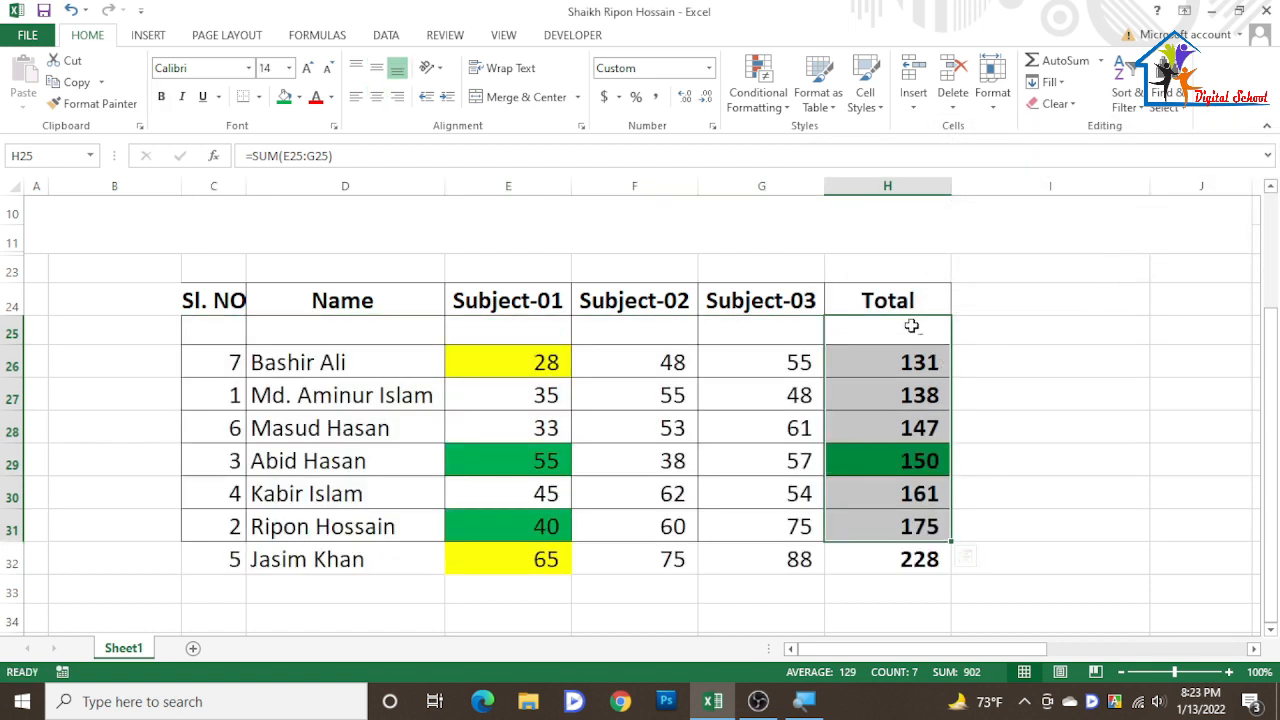
left_click(909, 327)
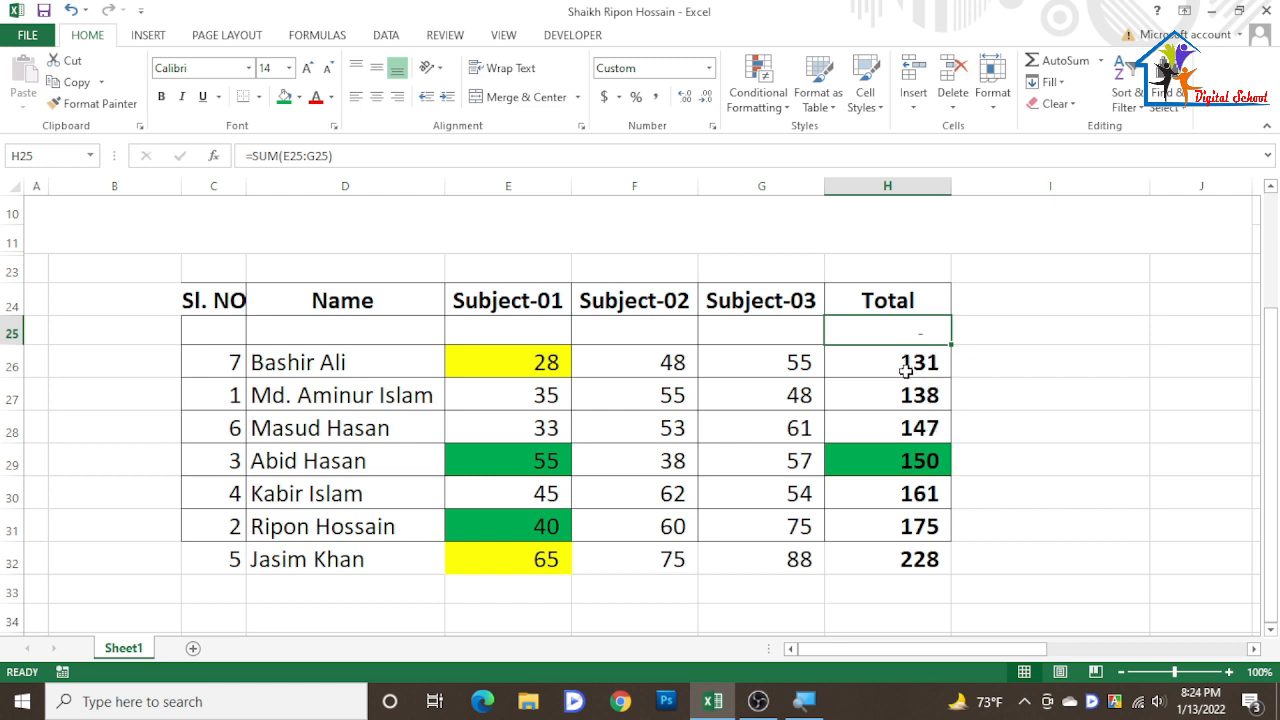
- Sort the Name column A to Z, expanding the selection to the whole table
left_click(916, 561)
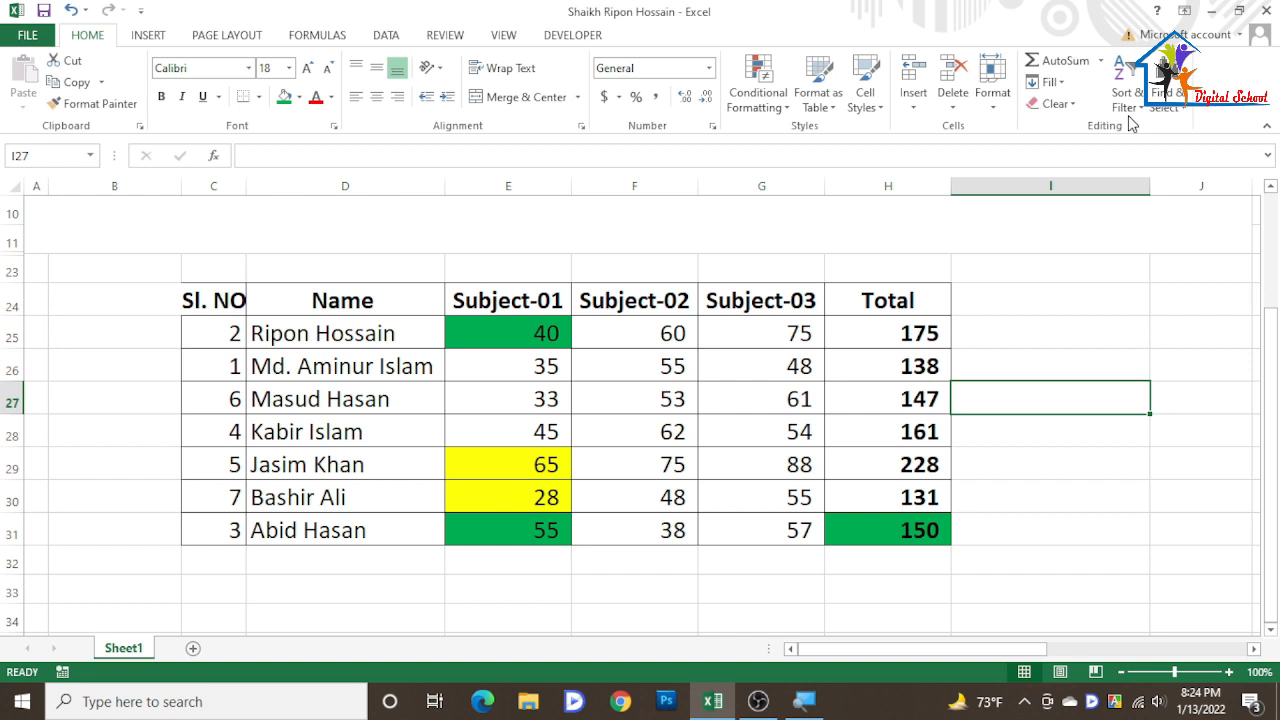
key("alt")
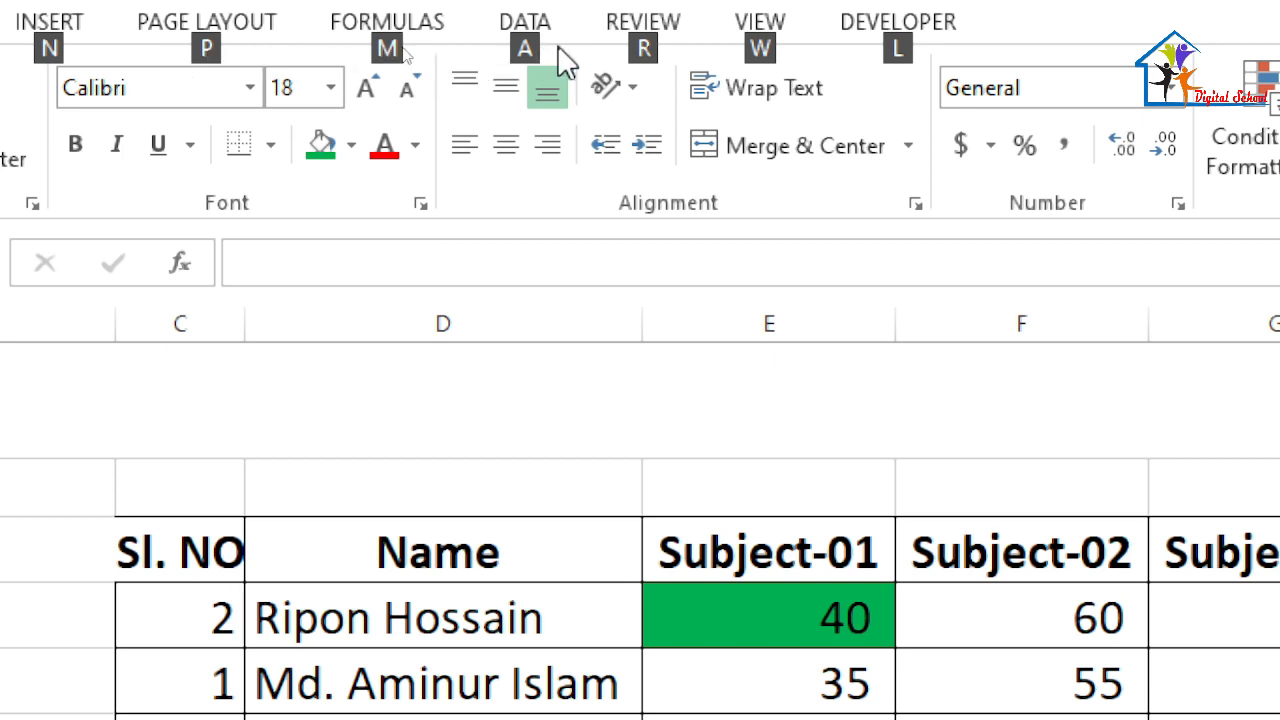
key("alt")
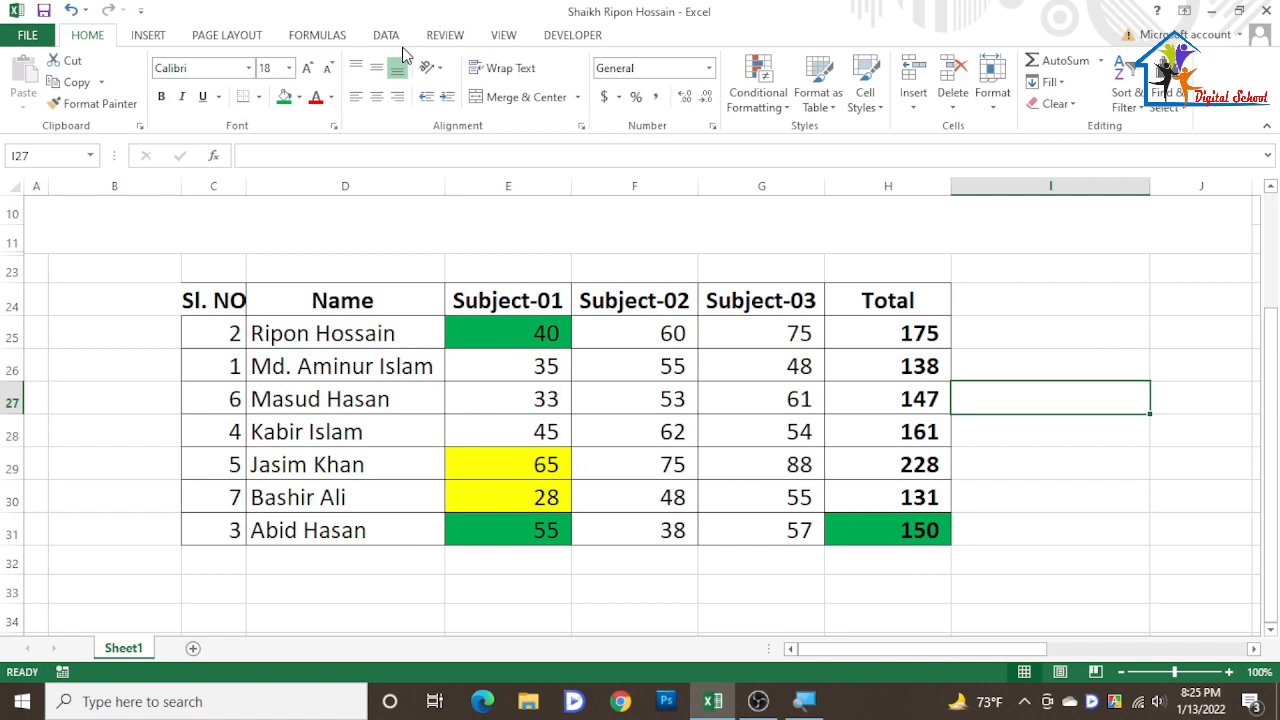
key("alt")
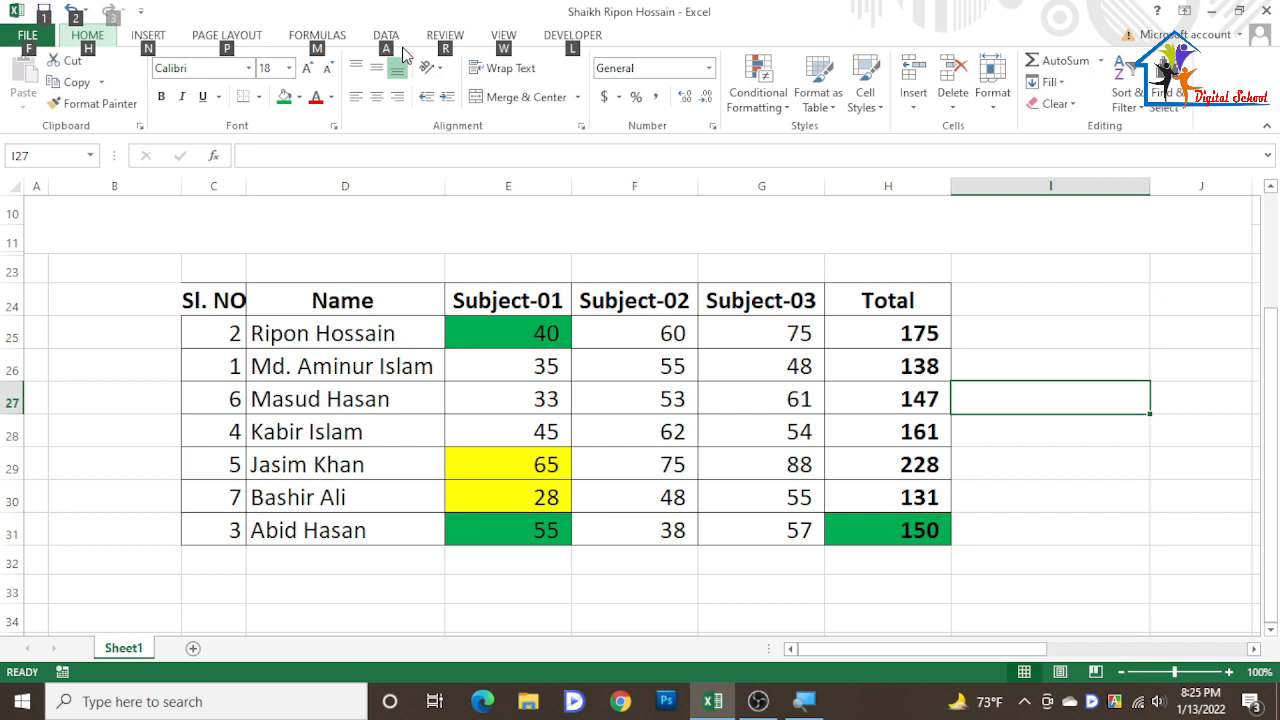
key("h")
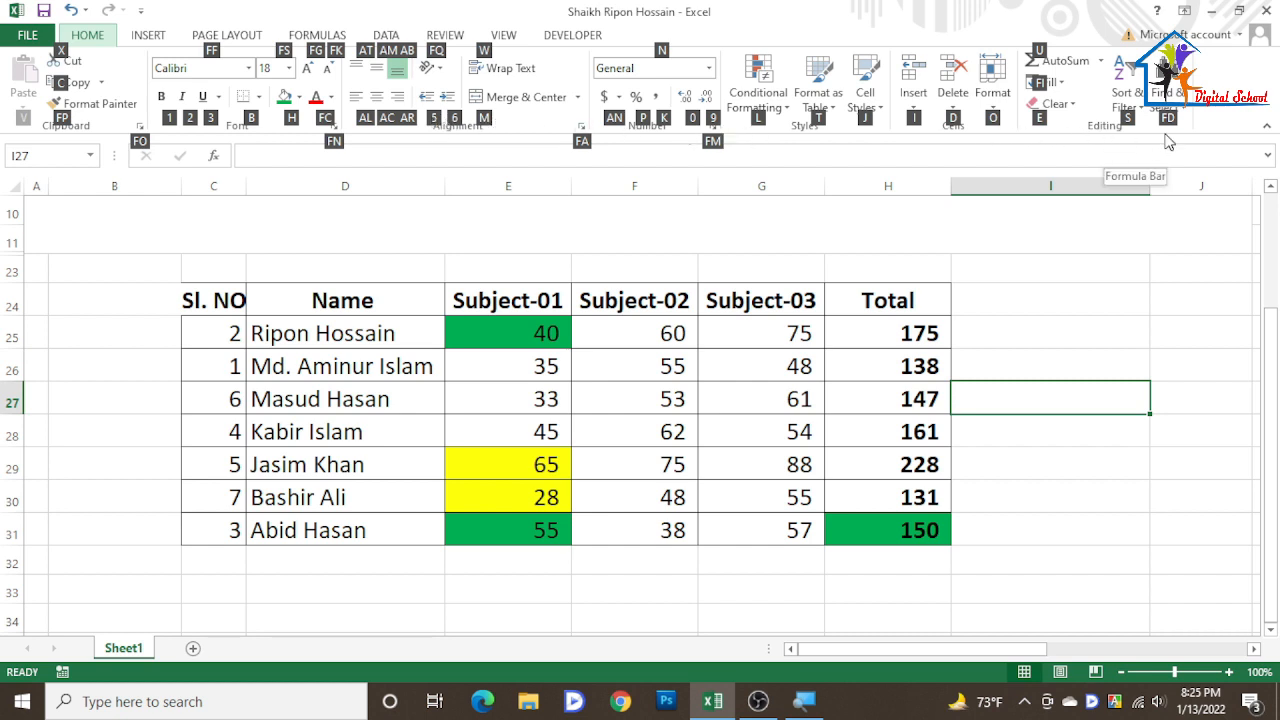
key("s")
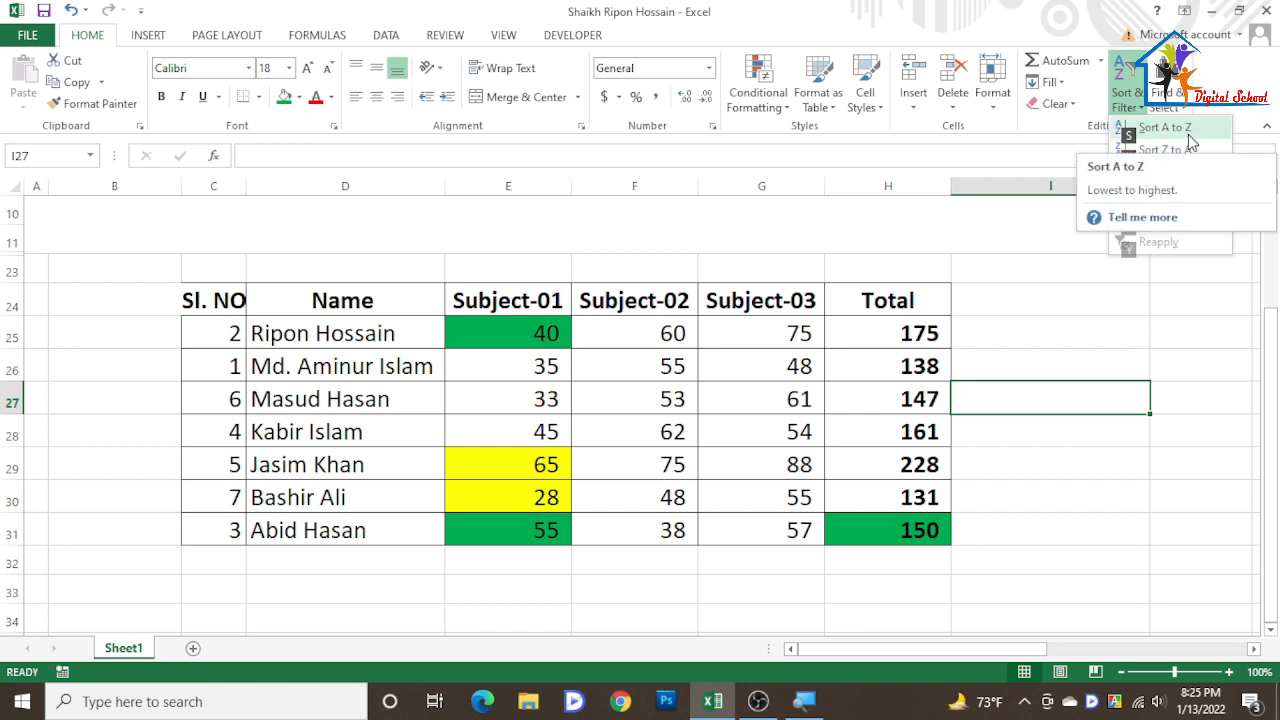
left_click(1188, 134)
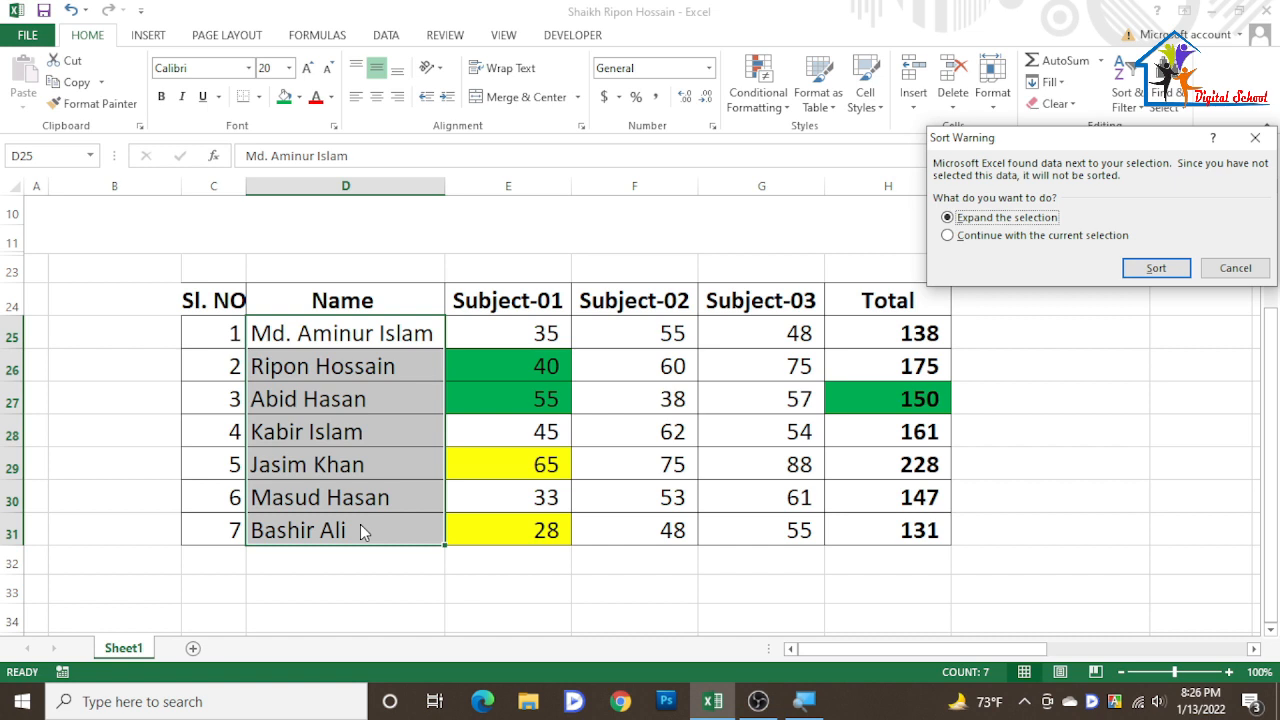
key("Return")
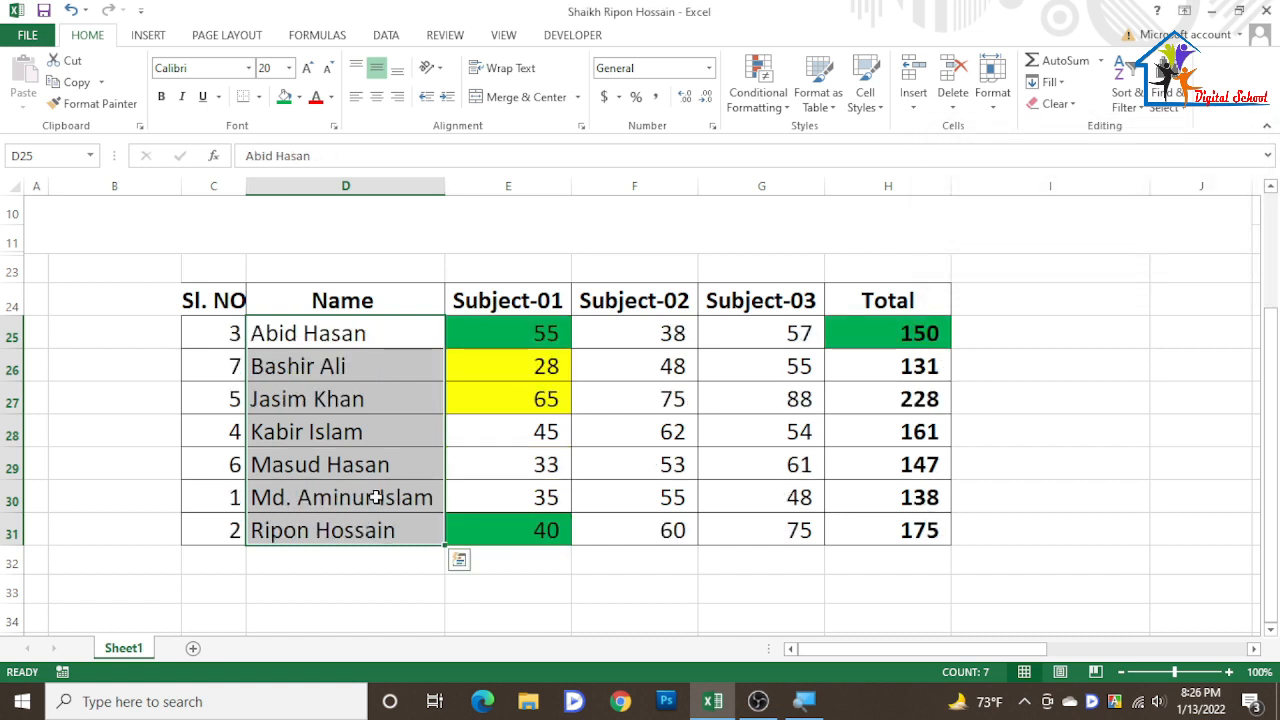
left_click_drag(300, 333, 330, 530)
left_click(400, 334)
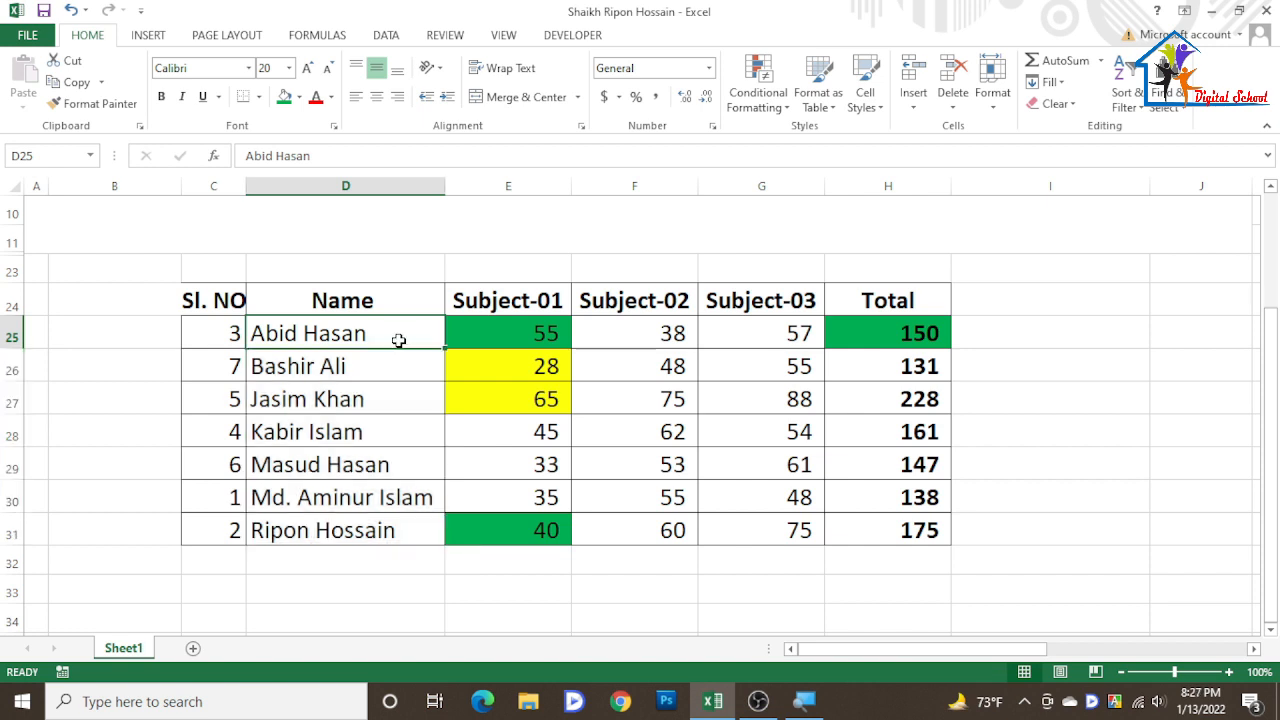
left_click(553, 371)
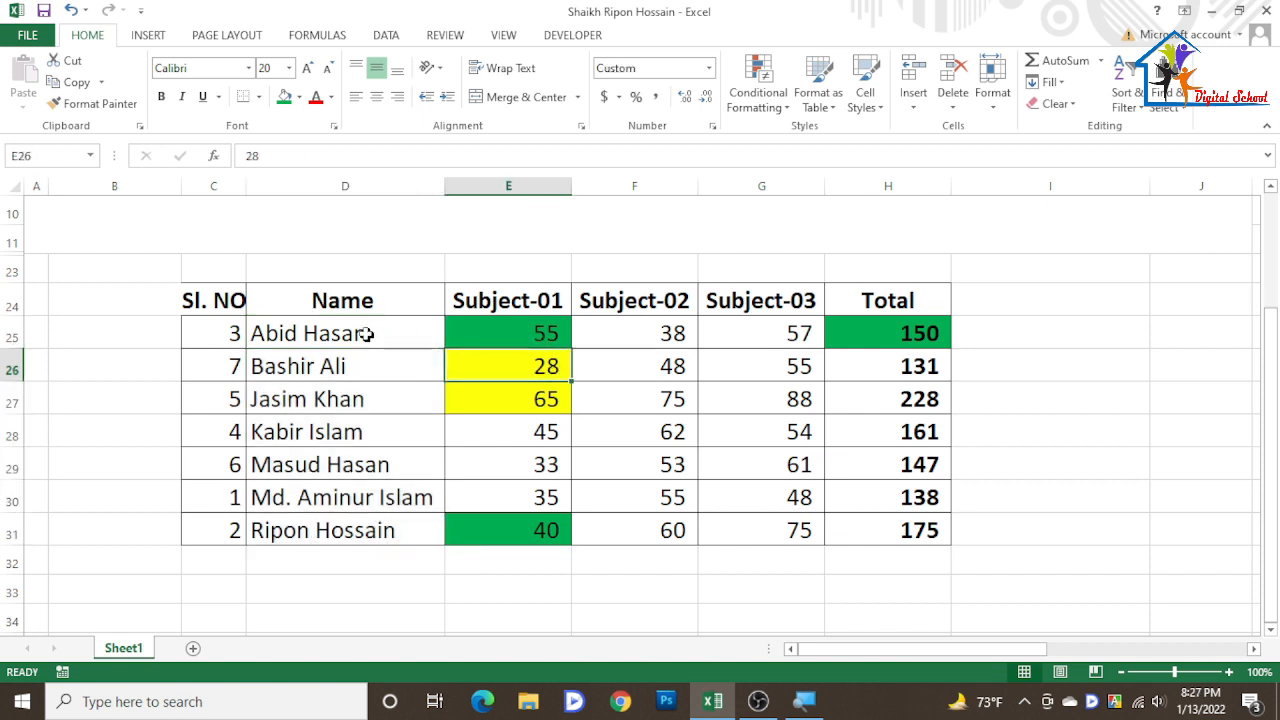
left_click_drag(363, 335, 388, 527)
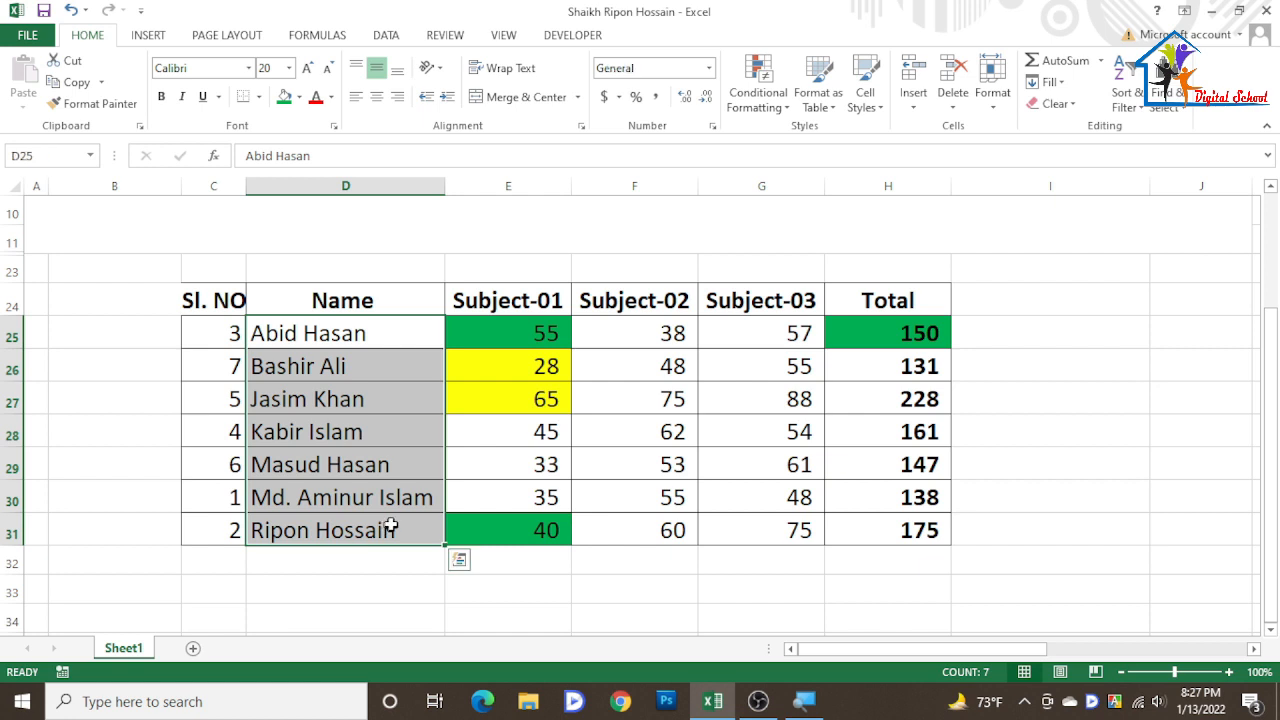
left_click(354, 333)
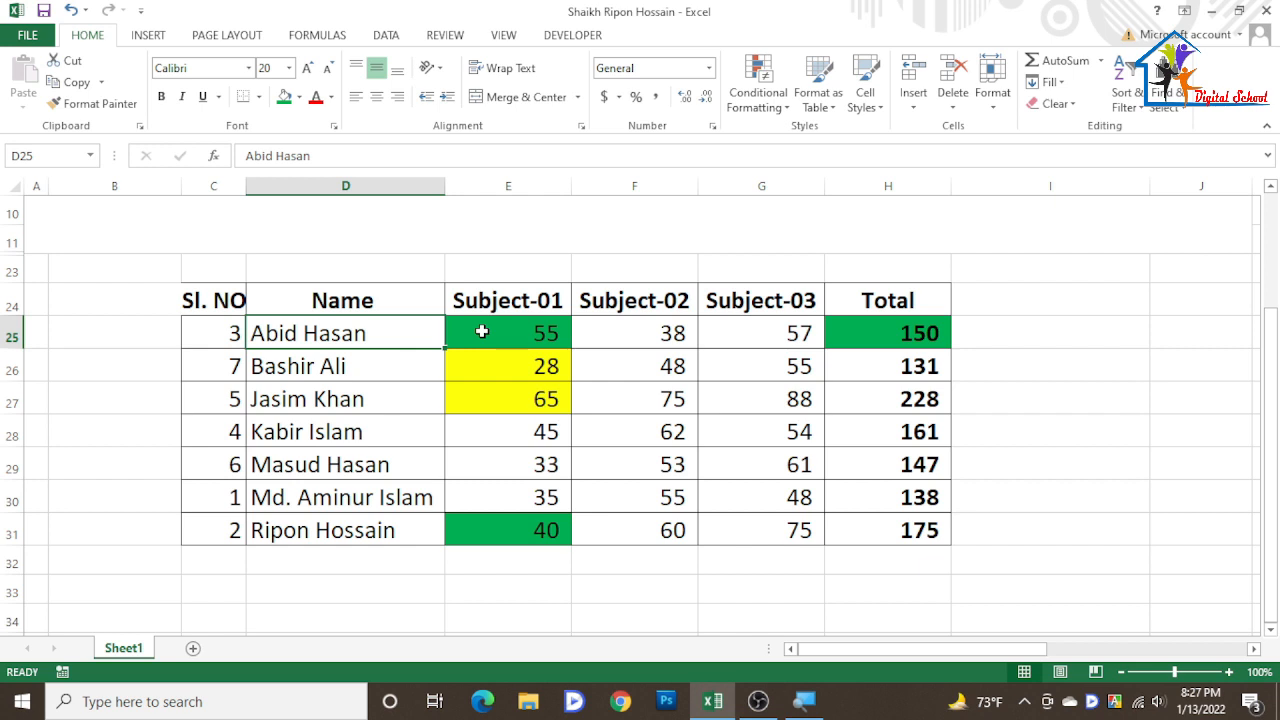
key("shift+Down")
key("shift+Down")
key("shift+Down")
key("shift+Down")
key("shift+Down")
key("shift+Down")
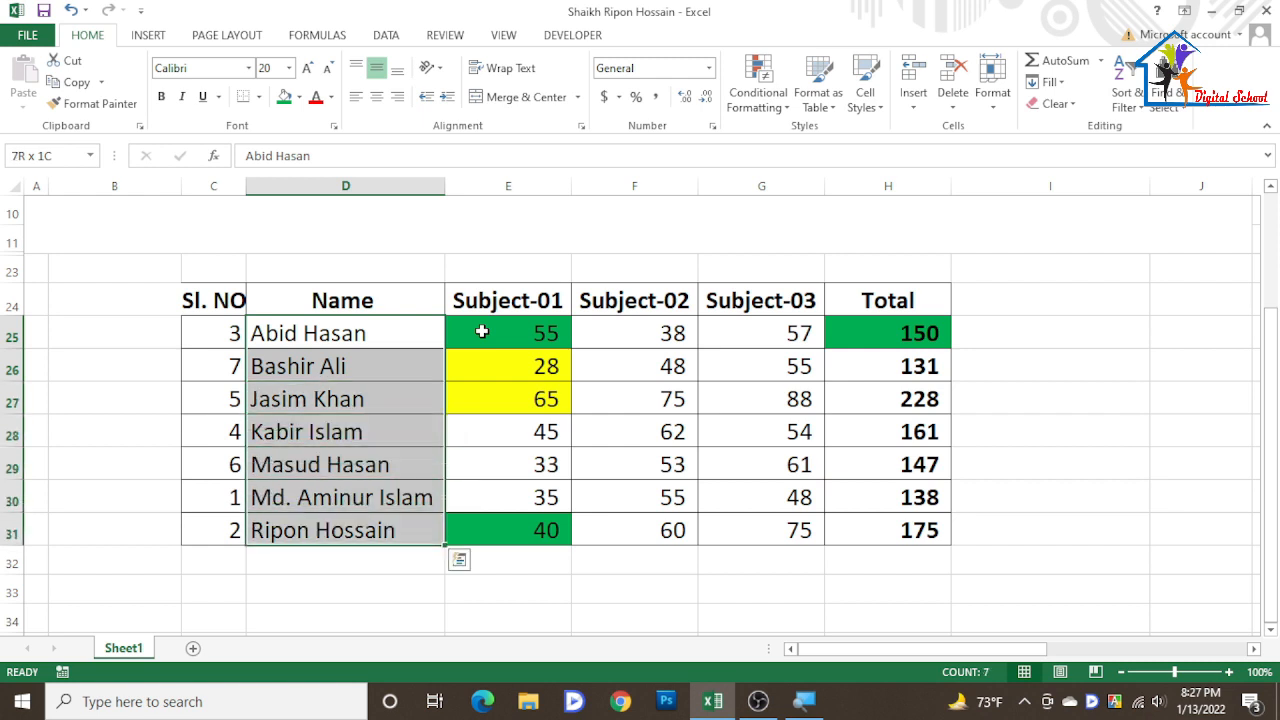
key("shift+Up")
key("shift+Up")
key("shift+Up")
key("shift+Up")
key("shift+Up")
key("shift+Up")
key("shift+Up")
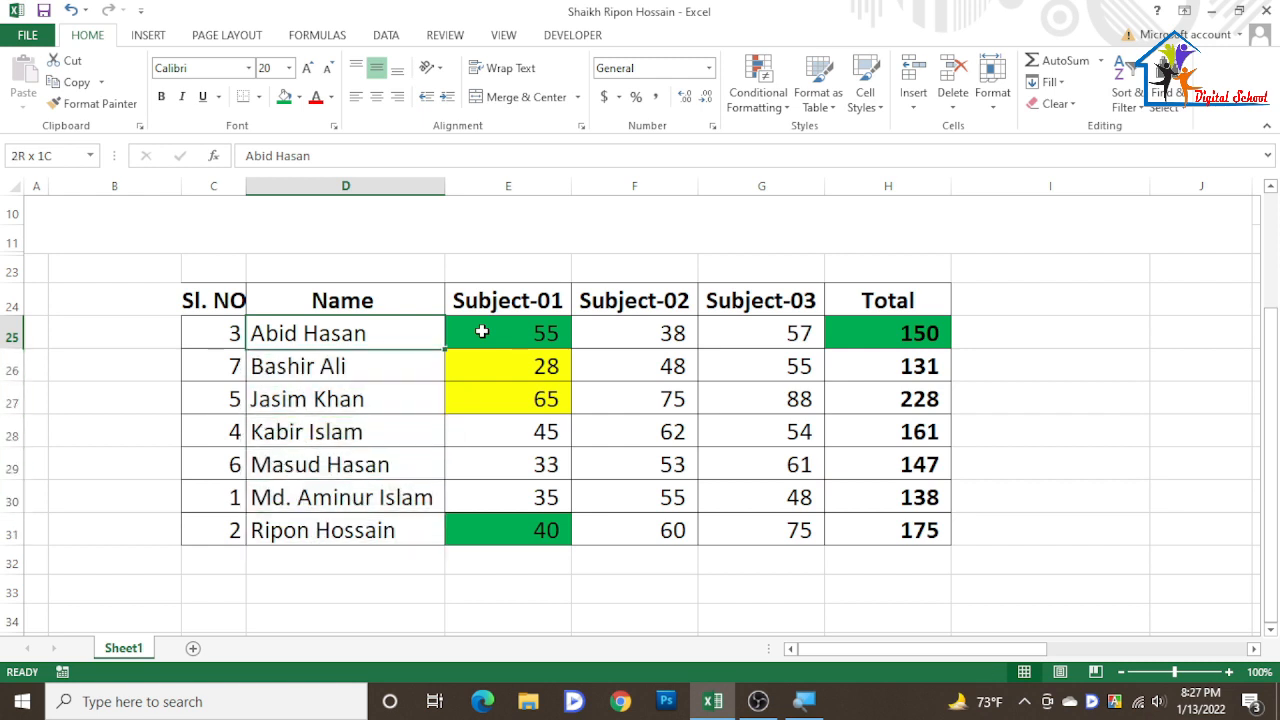
key("shift+Up")
key("shift+Up")
key("shift+Up")
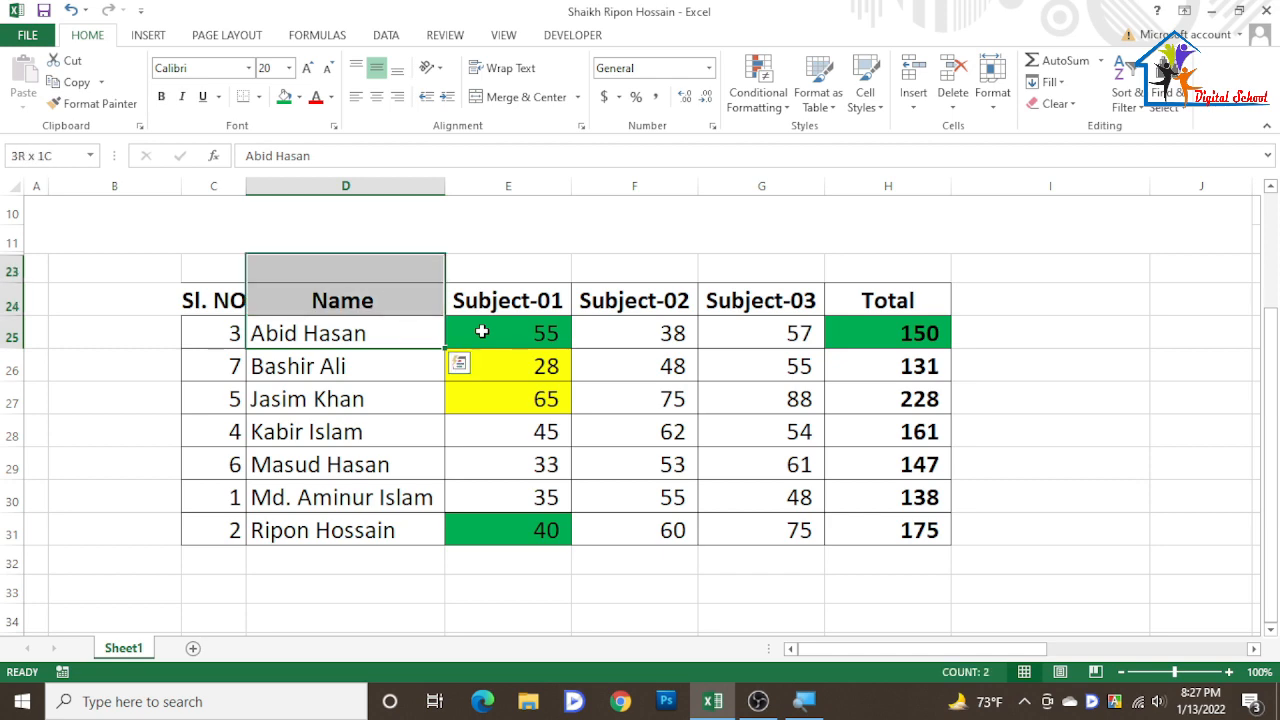
key("shift+Down")
key("shift+Down")
key("shift+Down")
key("shift+Down")
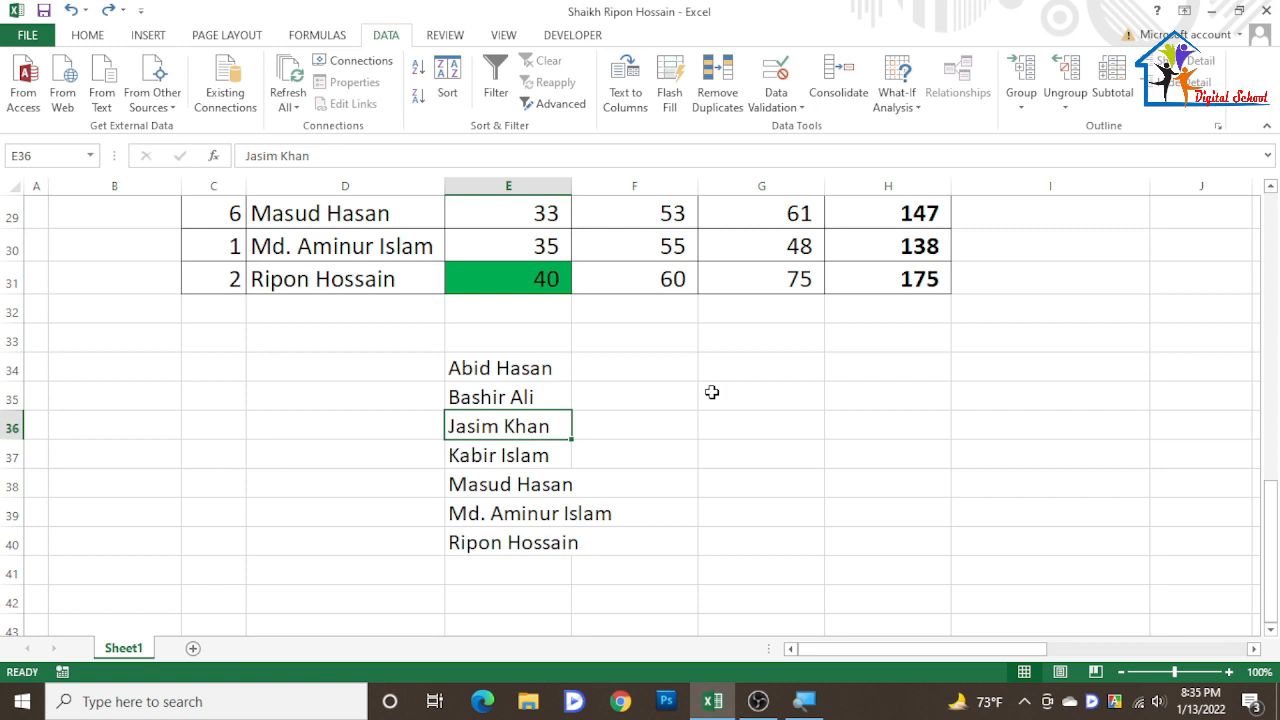
left_click(524, 375)
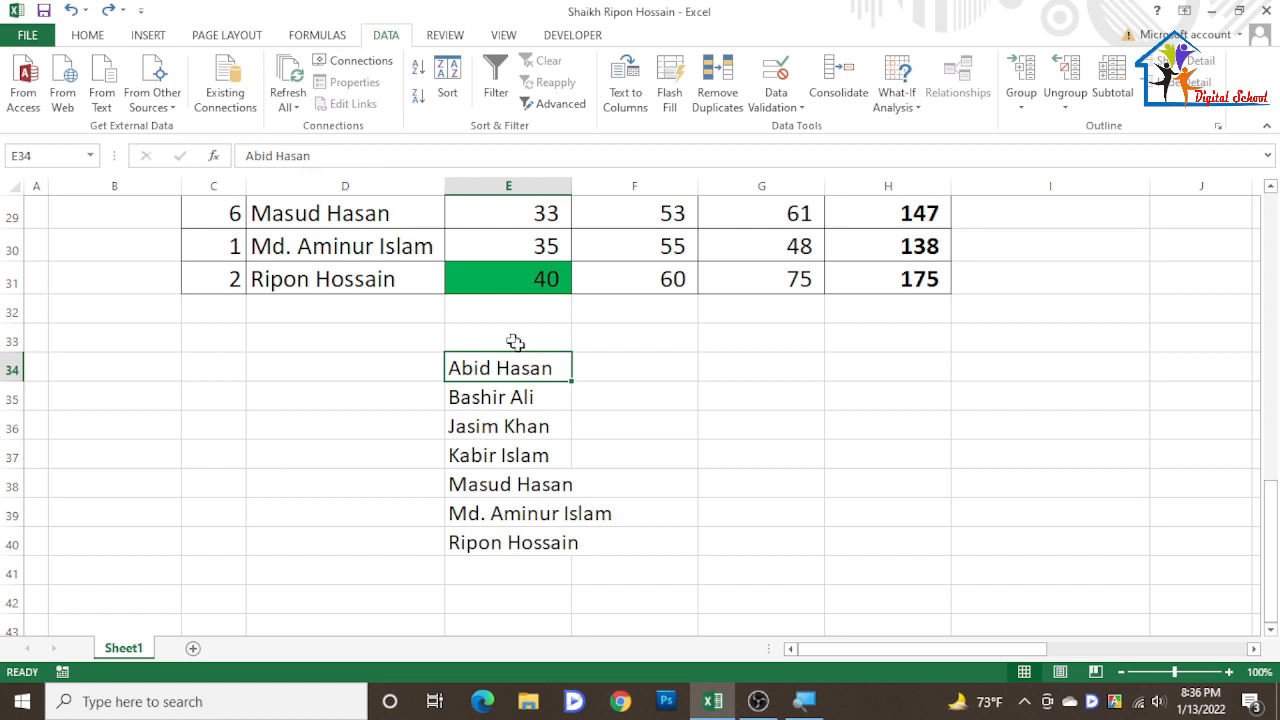
double_click(528, 372)
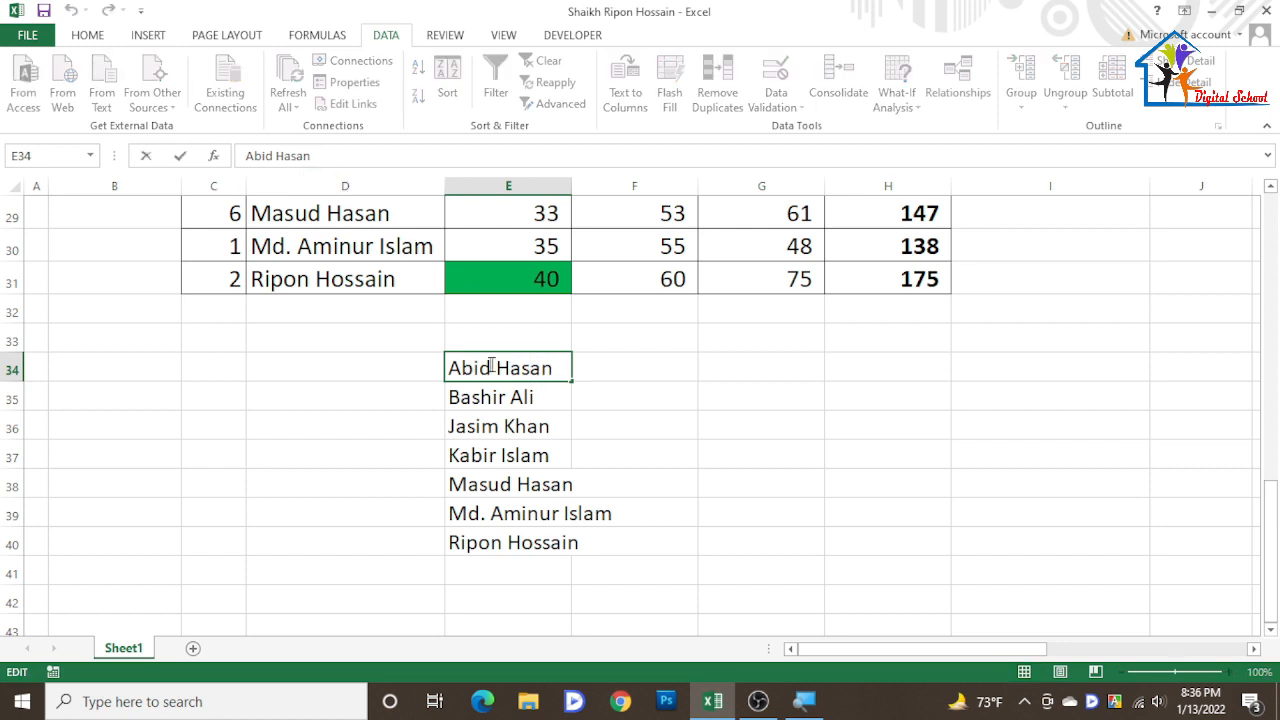
left_click(706, 420)
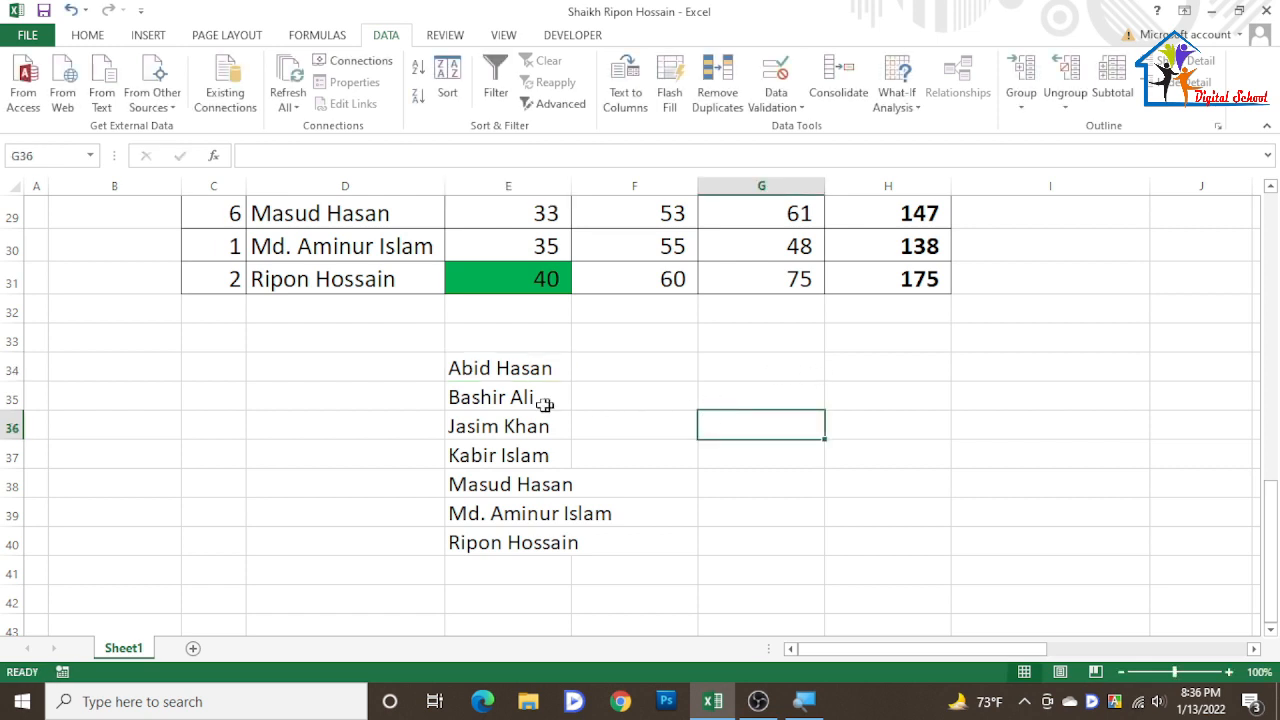
- Split the names in E34:E40 into separate columns with Text to Columns, using Tab and Space delimiters and Text format for the first column
left_click_drag(485, 368, 512, 538)
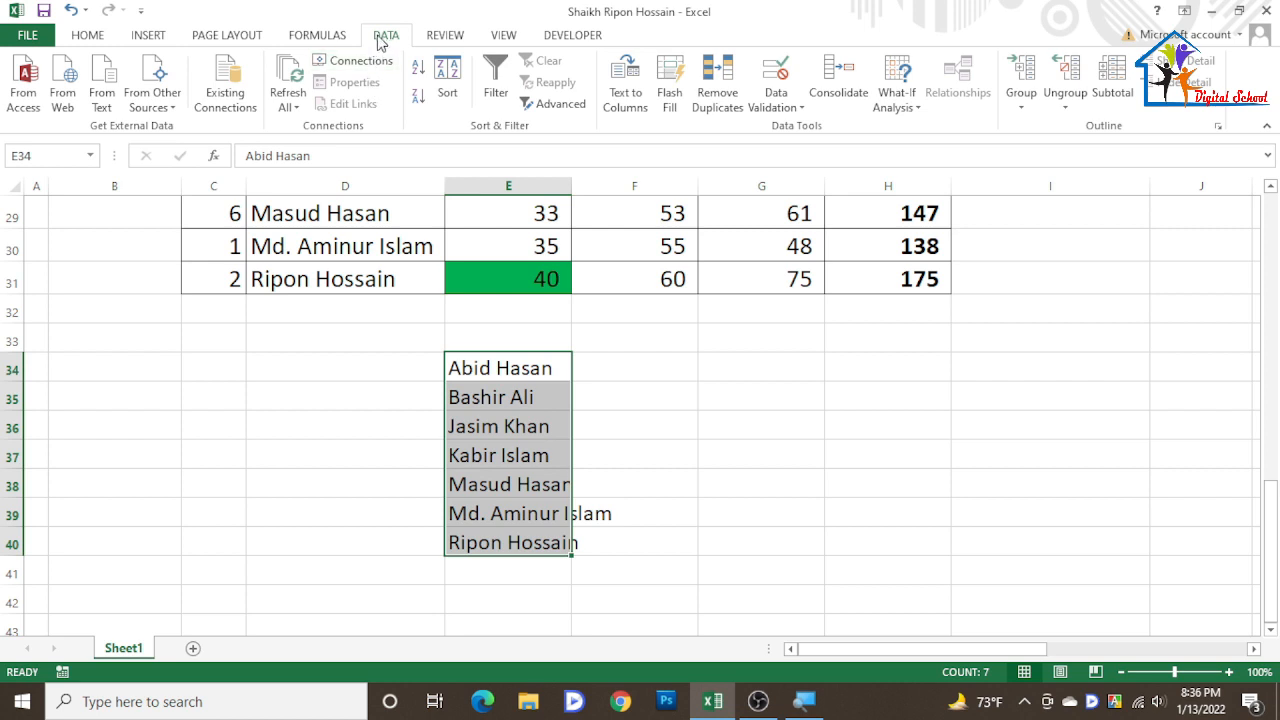
left_click(626, 100)
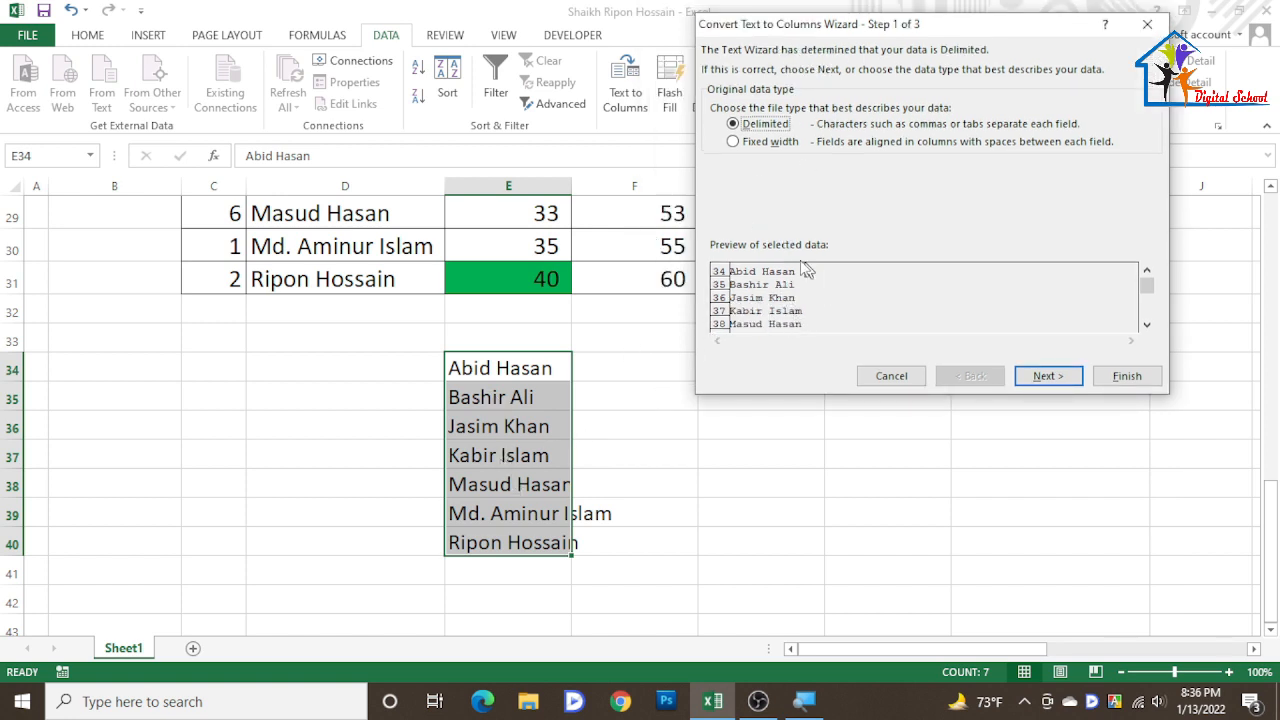
left_click(1147, 324)
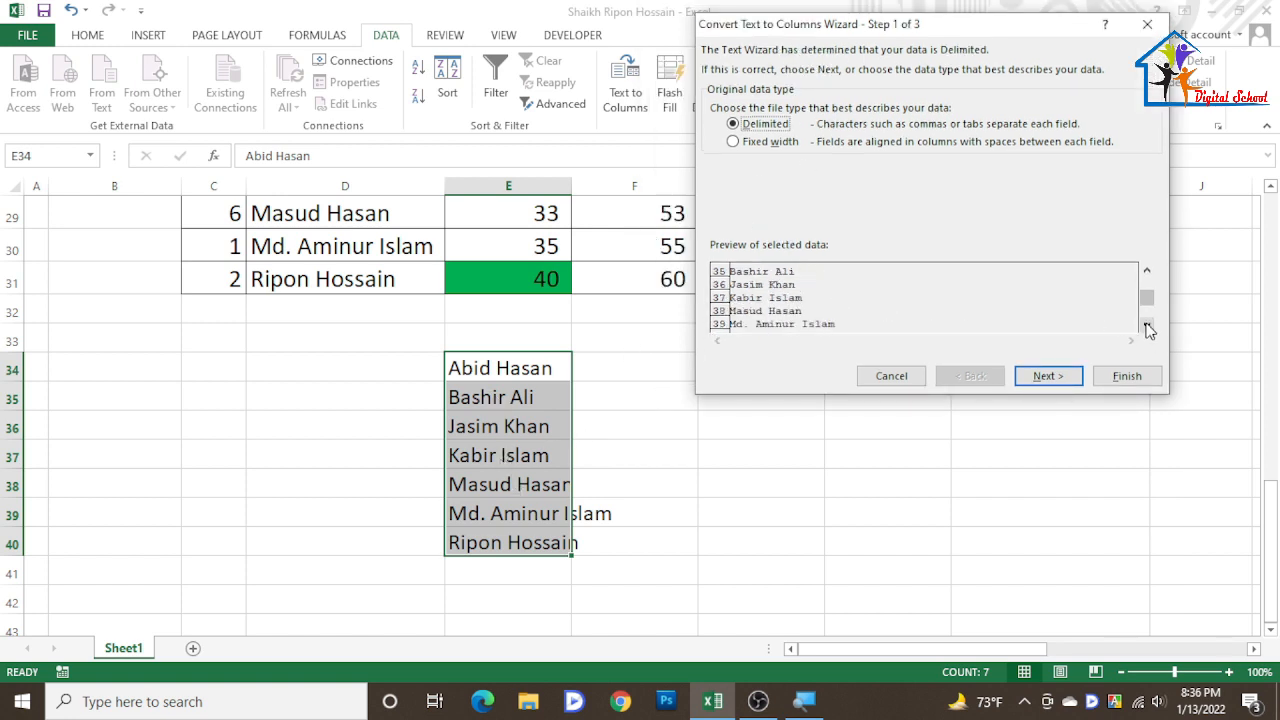
left_click(1147, 324)
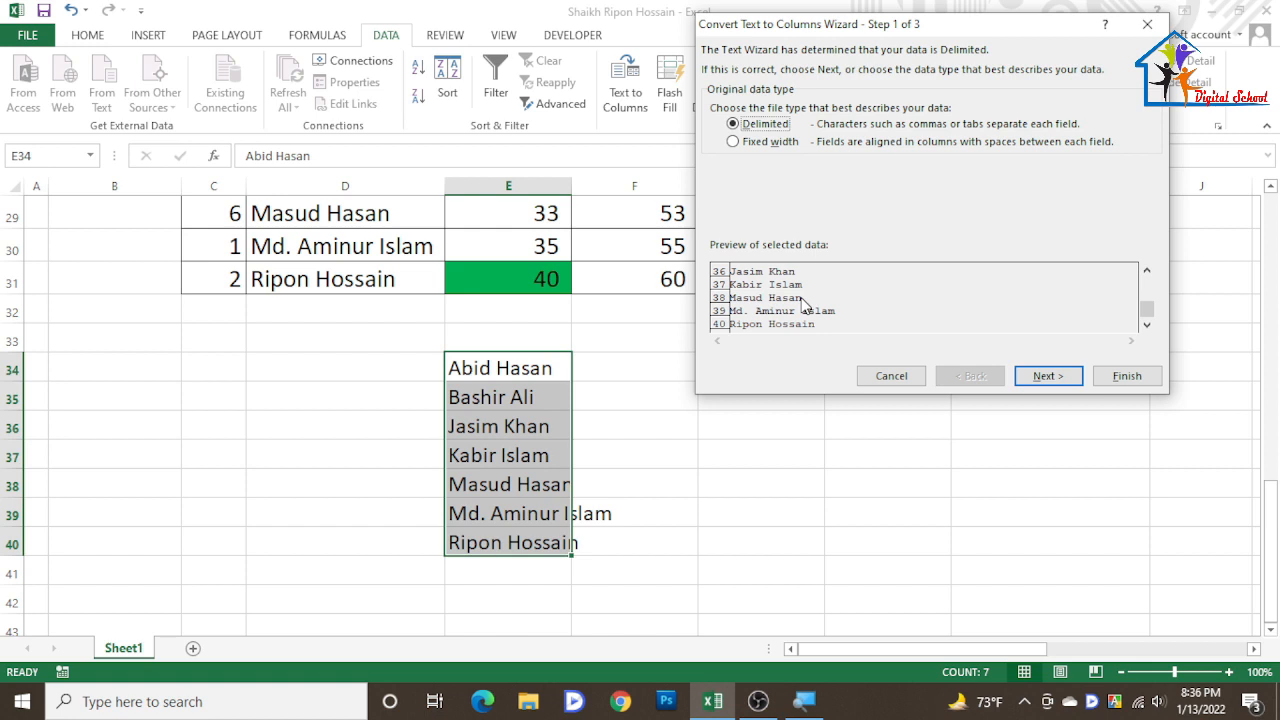
left_click(1048, 378)
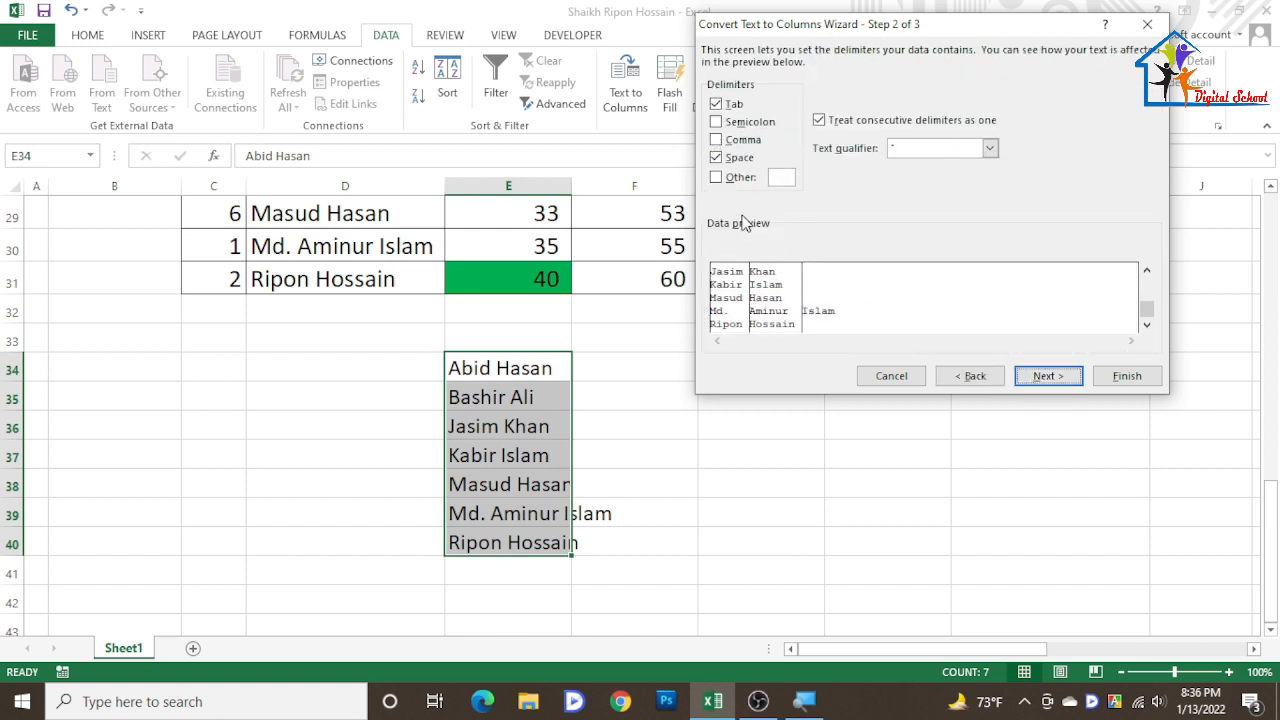
left_click(716, 158)
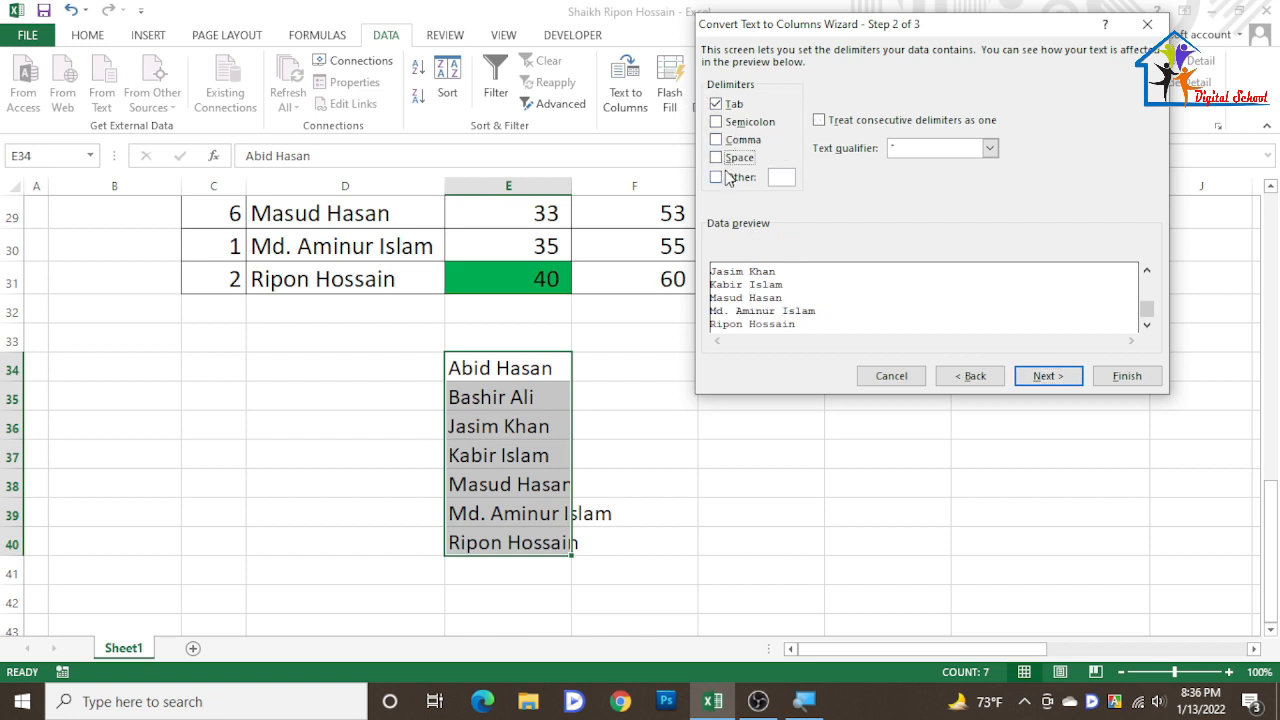
left_click(716, 158)
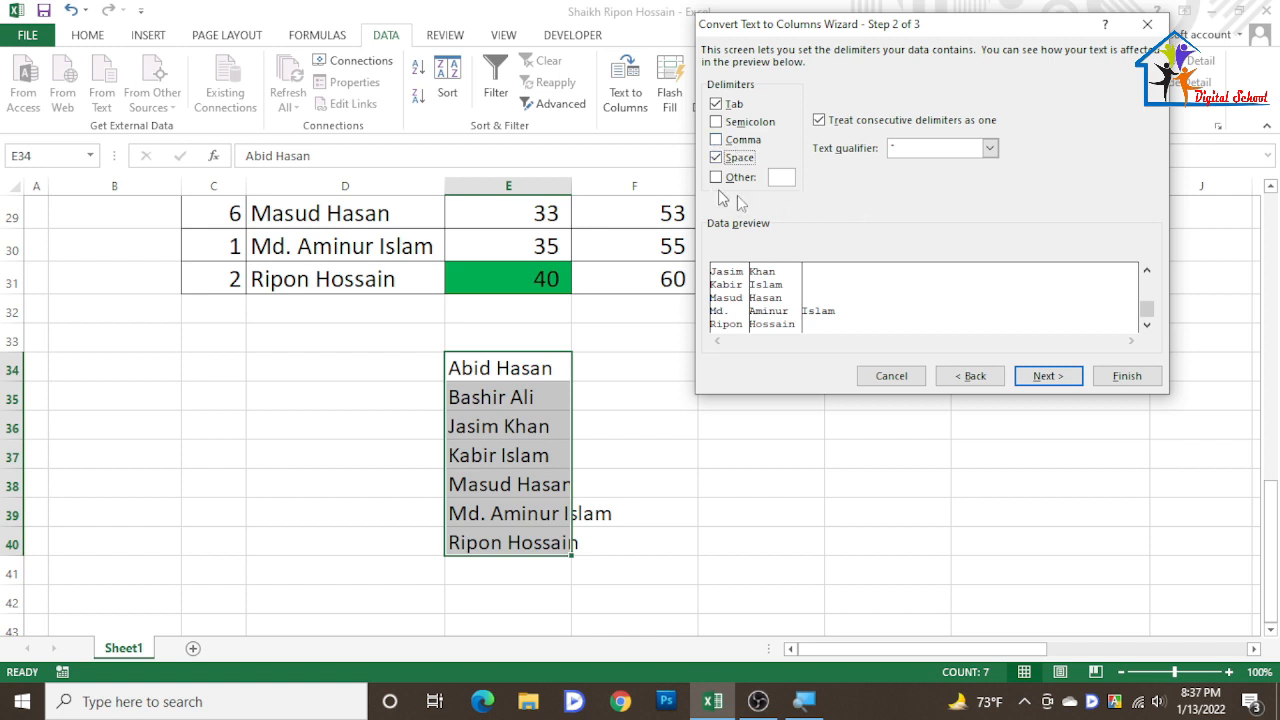
left_click(1047, 377)
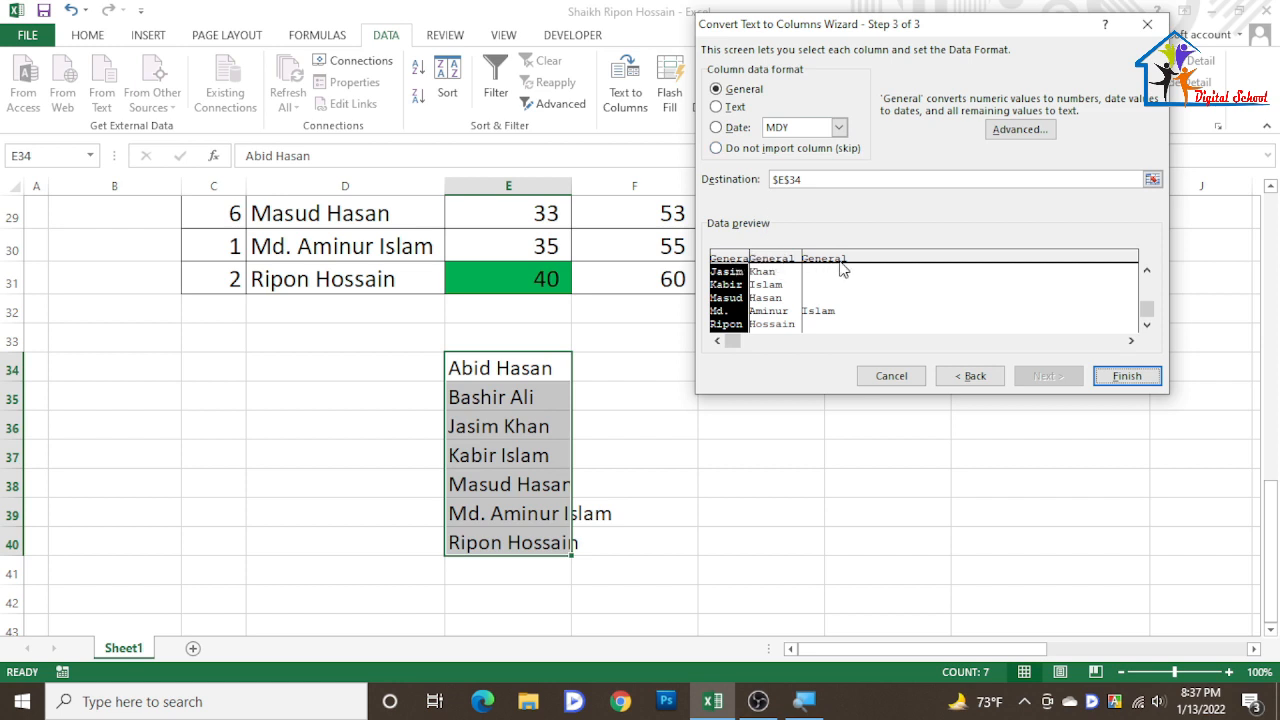
left_click(717, 106)
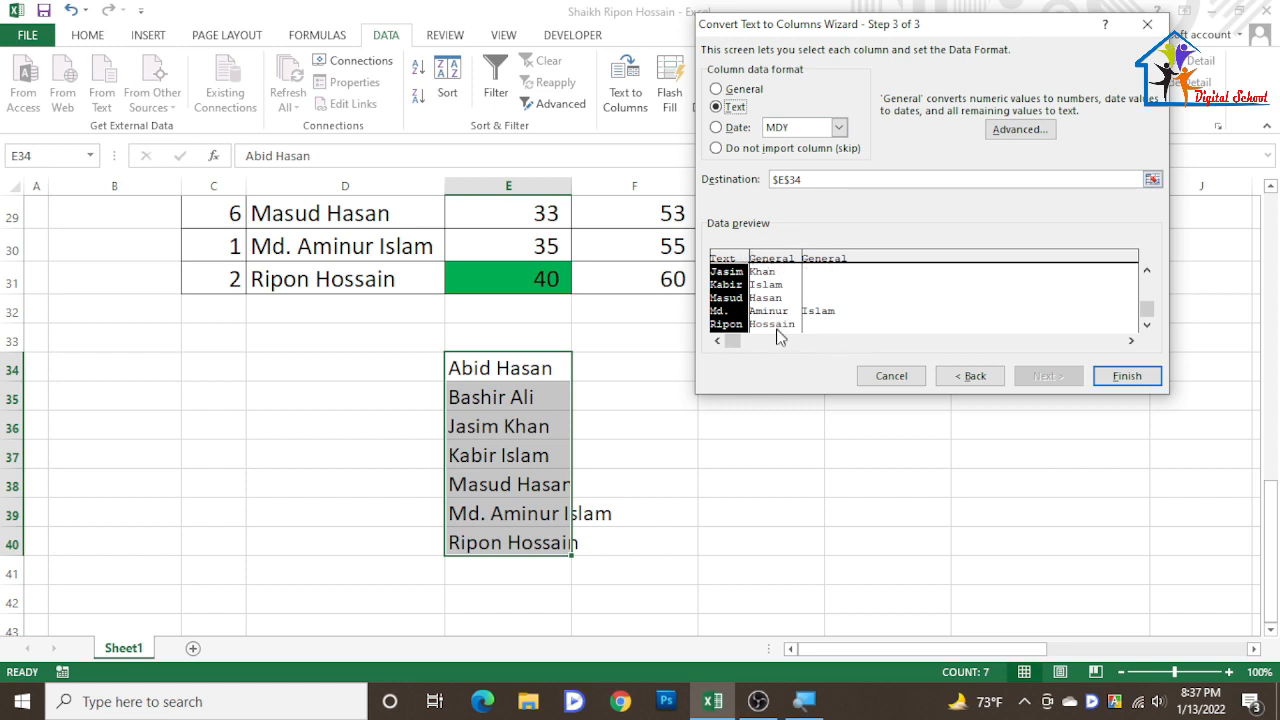
left_click(1127, 377)
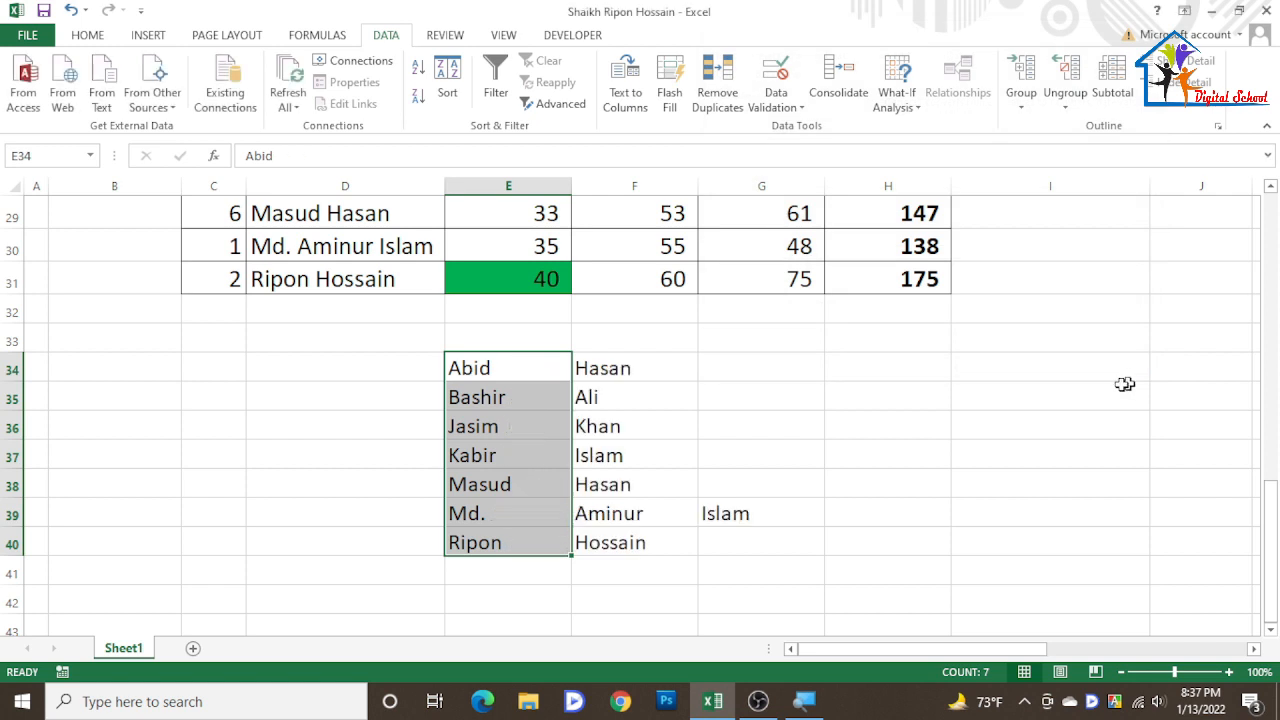
- Inspect the split first-name and last-name cells in rows 34 to 40
left_click(636, 482)
left_click(500, 378)
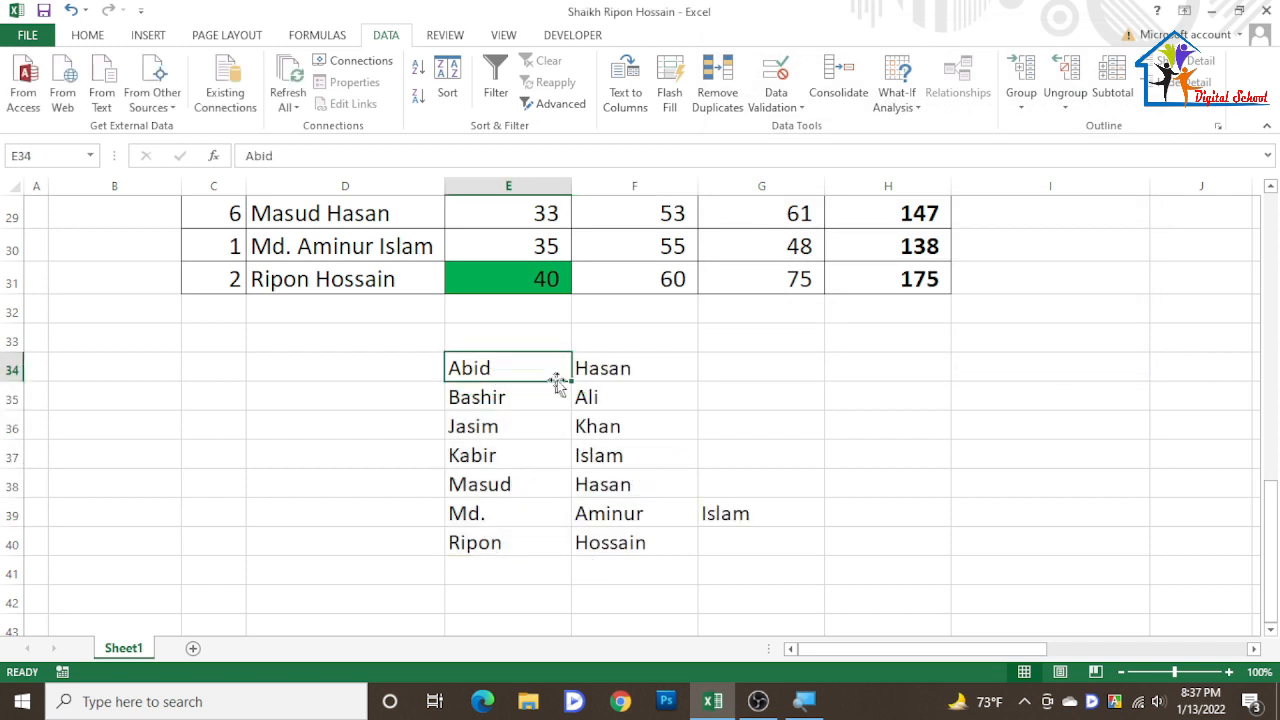
left_click(606, 371)
left_click(492, 367)
left_click(594, 371)
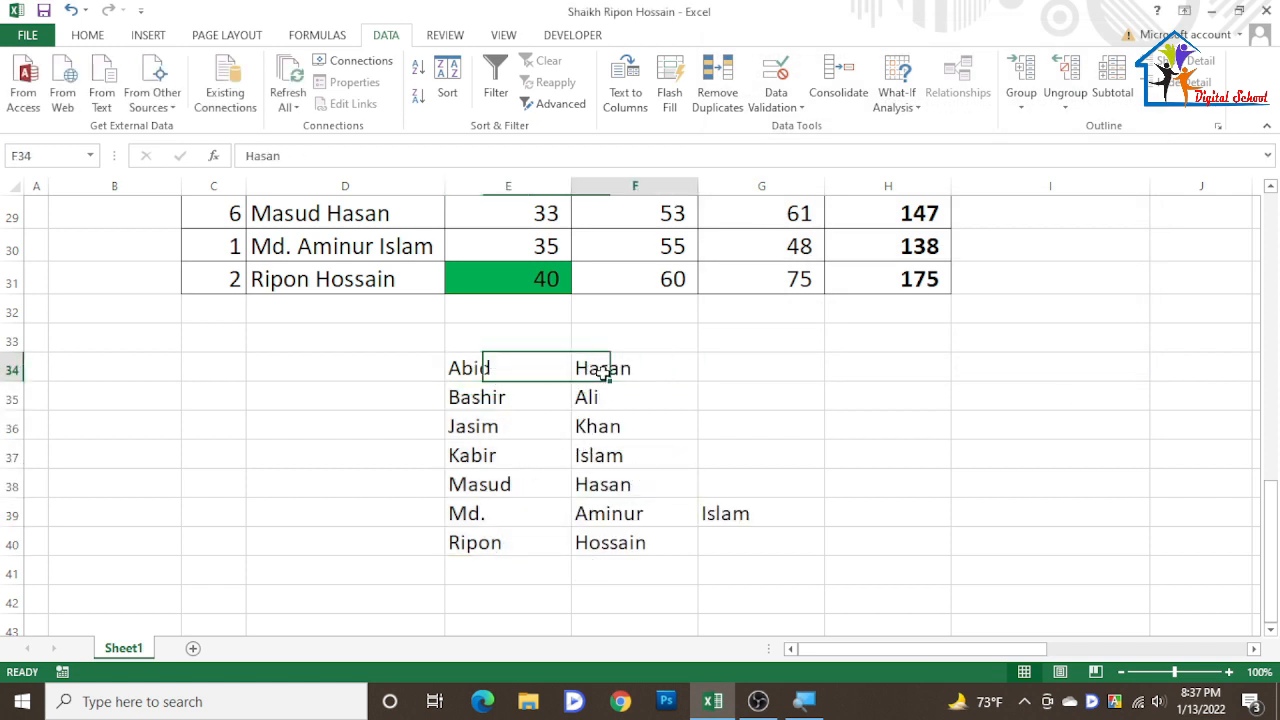
left_click(520, 514)
left_click(604, 512)
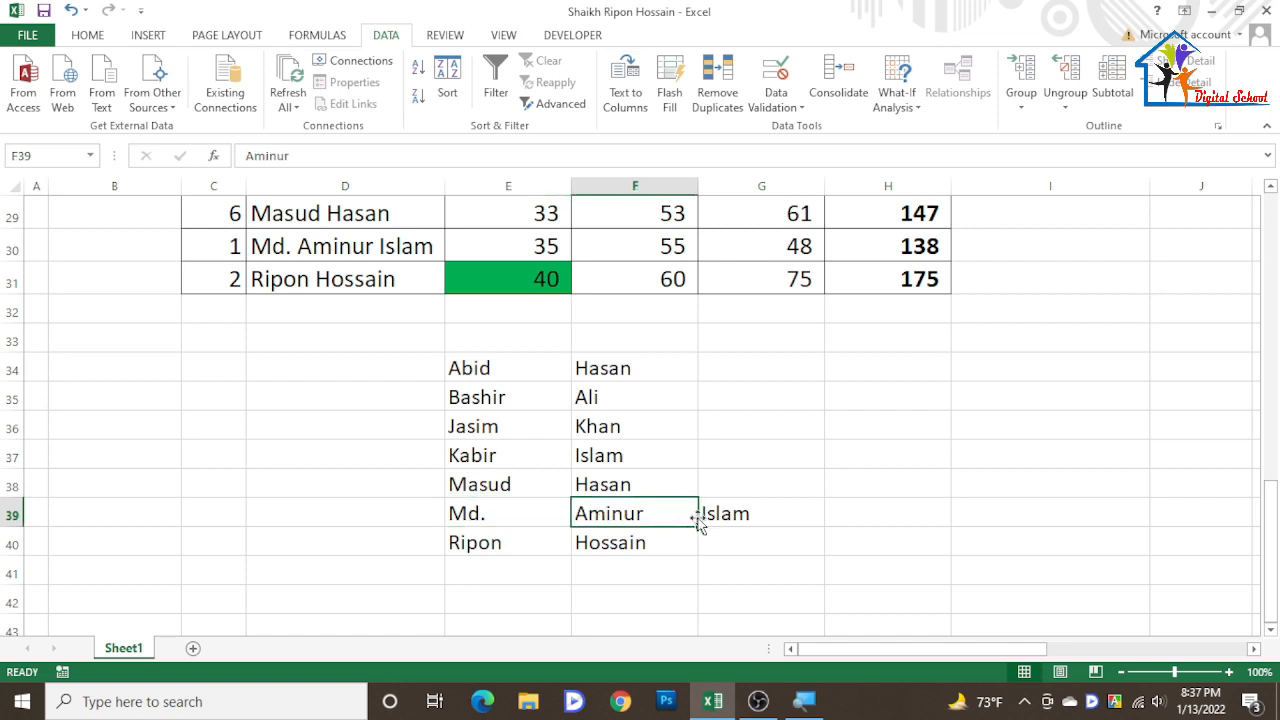
left_click(704, 516)
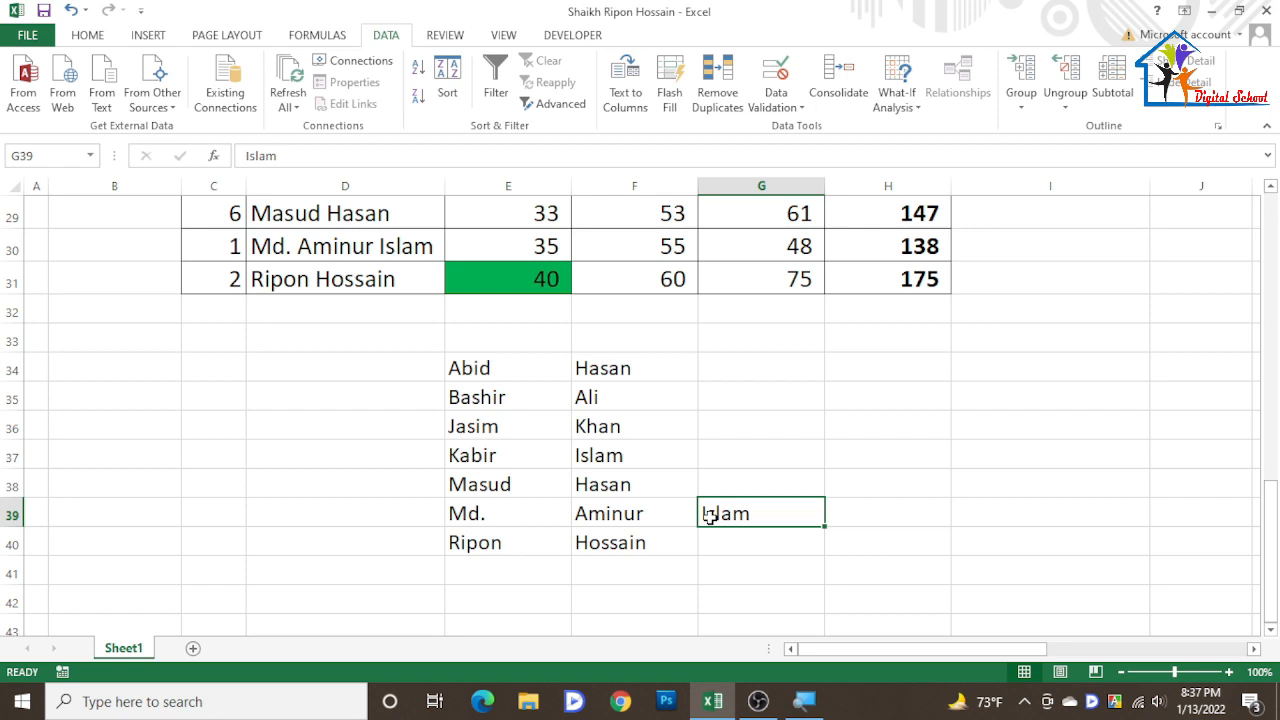
- Select the split first and last names in E34:F40
left_click_drag(504, 372, 623, 540)
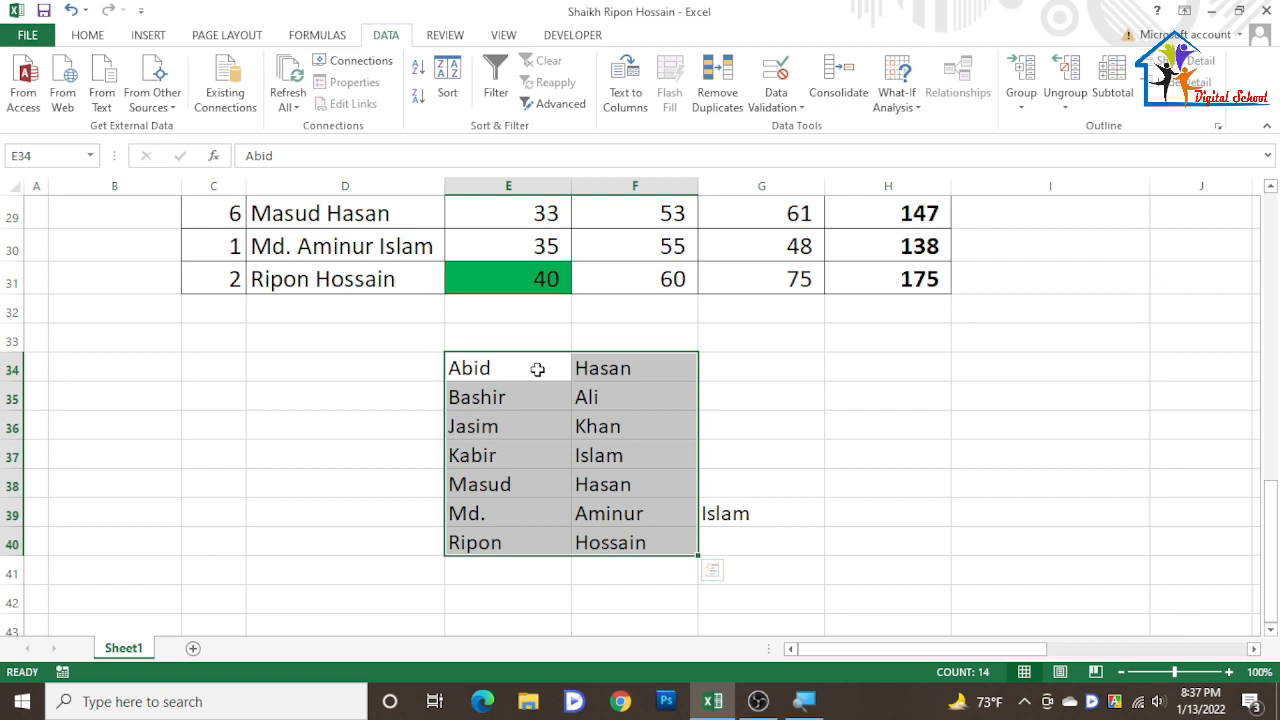
scroll(534, 365, "up", 5)
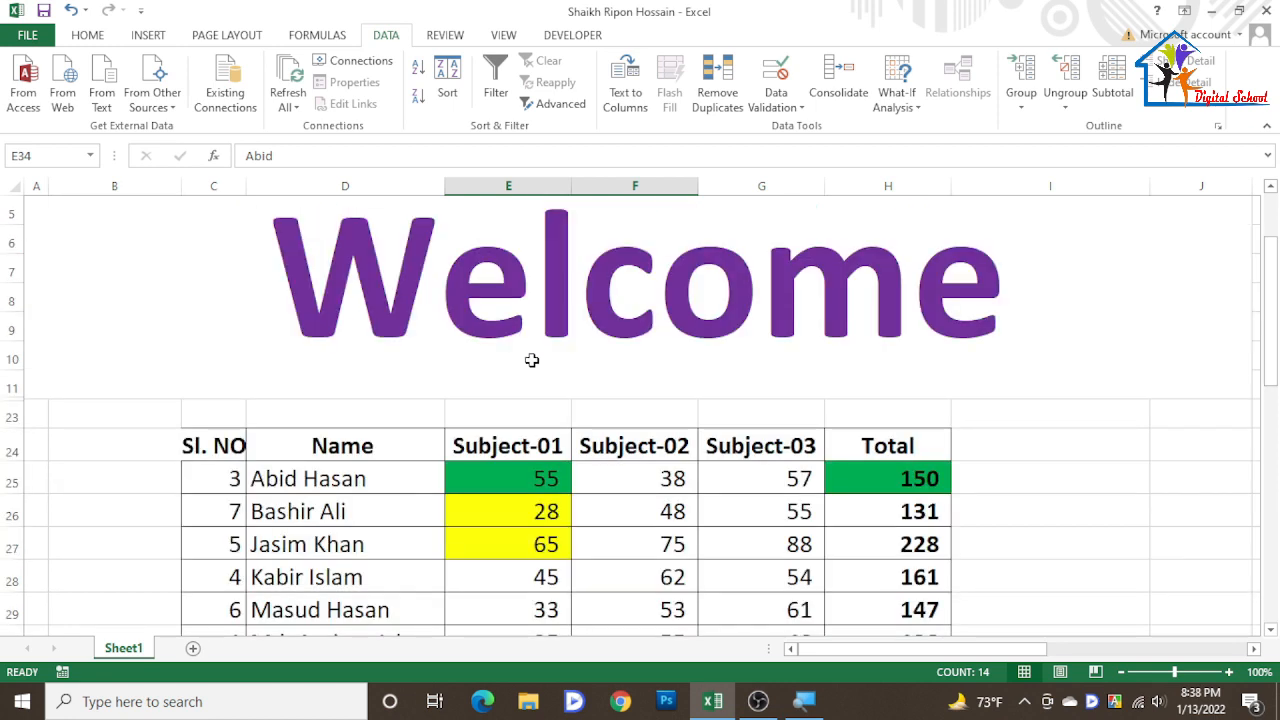
left_click(87, 36)
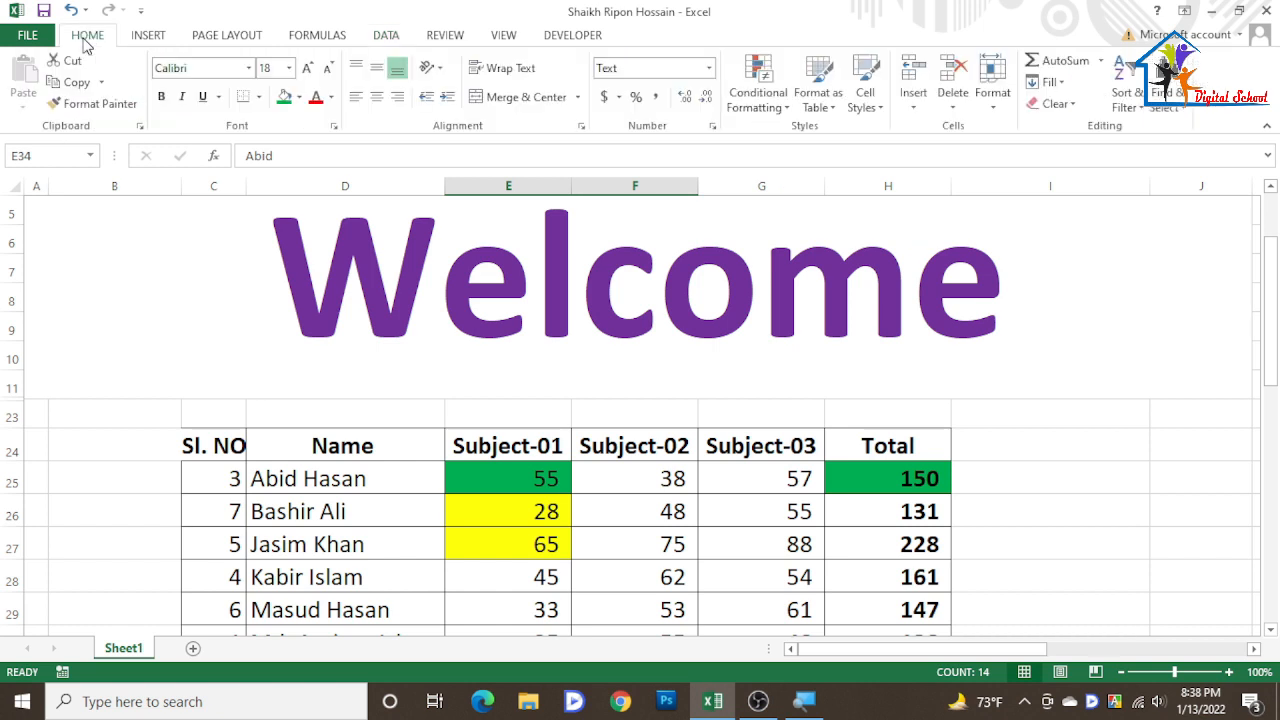